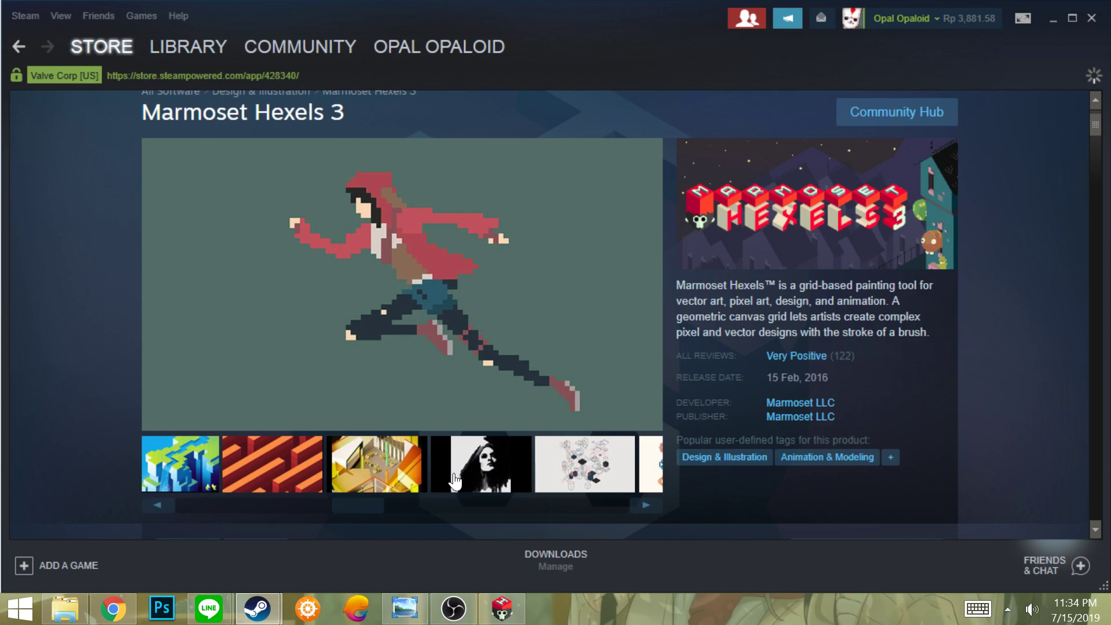
# - Browse the sample artwork images in the Marmoset Hexels 3 store page gallery
pyautogui.scroll(-2, 446, 472)
pyautogui.scroll(2, 428, 466)
pyautogui.click(428, 464)
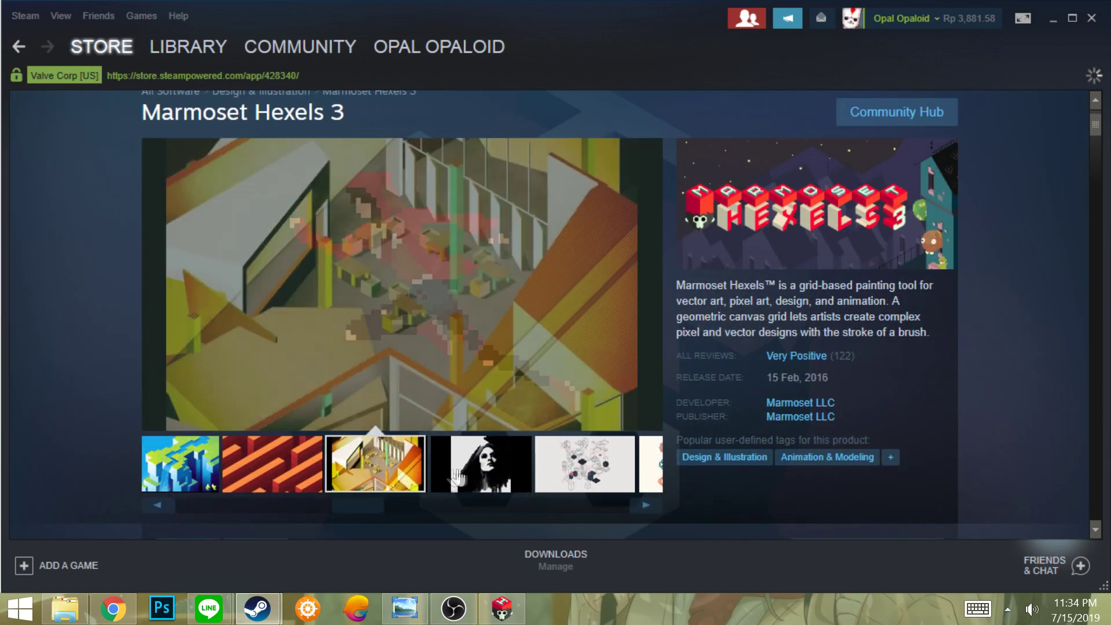
pyautogui.click(474, 480)
pyautogui.click(609, 484)
pyautogui.click(648, 481)
pyautogui.click(642, 481)
pyautogui.click(570, 480)
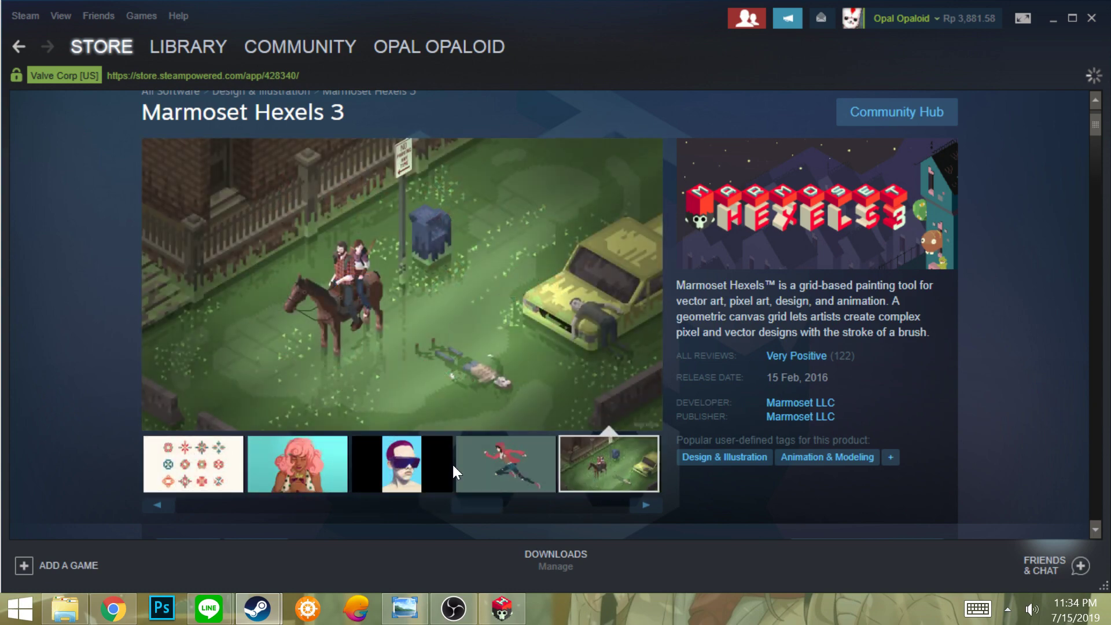
pyautogui.click(460, 470)
pyautogui.click(399, 474)
pyautogui.click(338, 482)
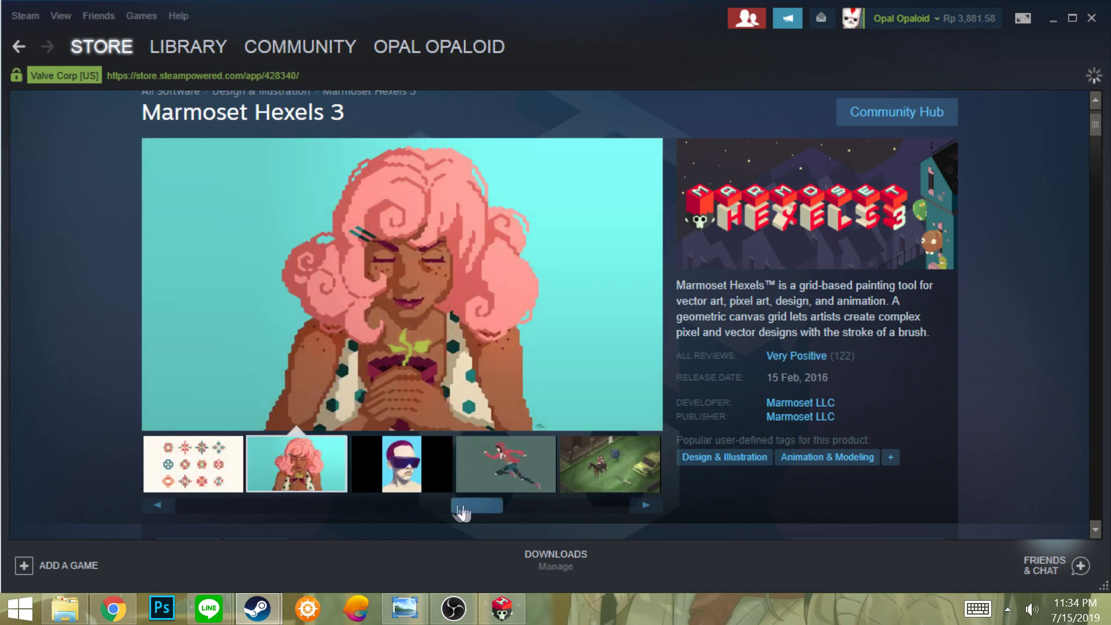
pyautogui.moveTo(460, 510); pyautogui.dragTo(341, 508)
pyautogui.click(345, 485)
pyautogui.click(307, 482)
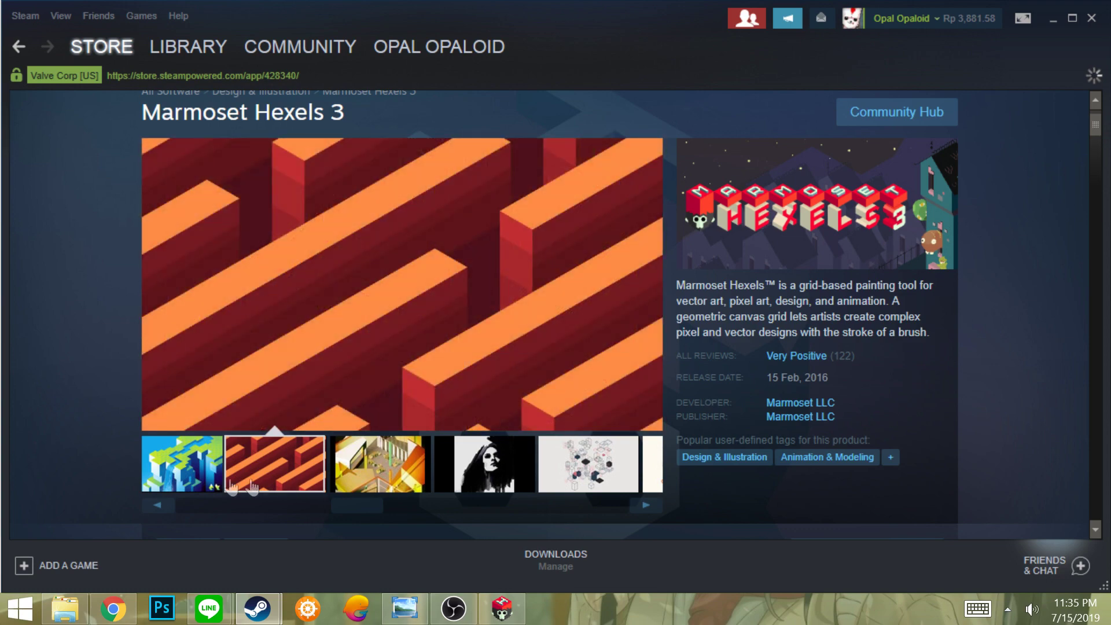
pyautogui.click(197, 478)
# - Switch to Hexels and reposition its New File window
pyautogui.click(499, 618)
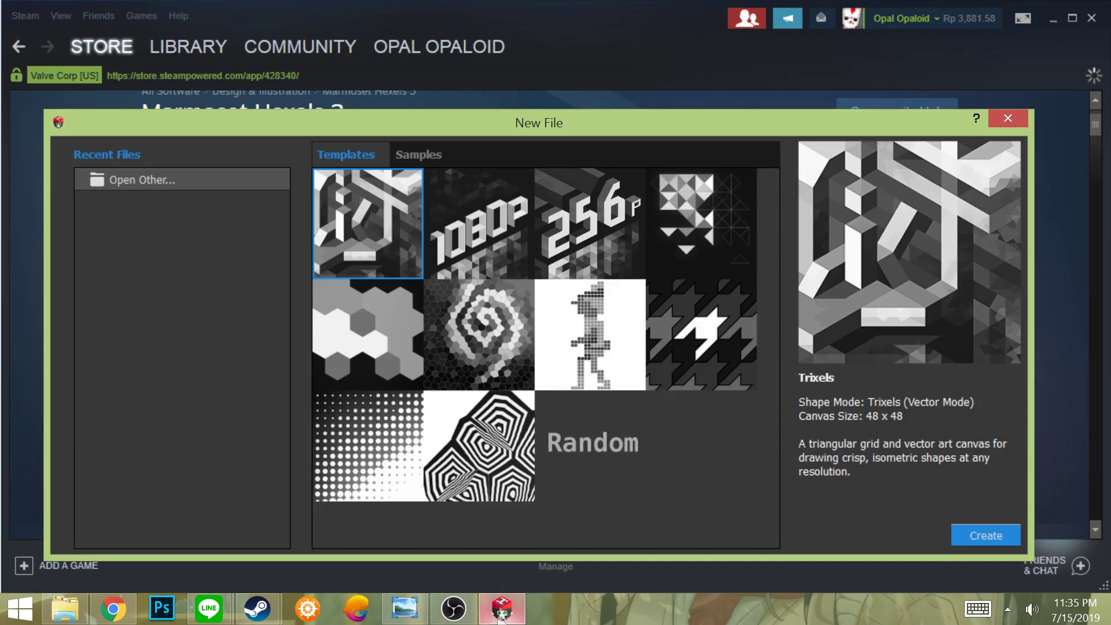
pyautogui.moveTo(631, 122); pyautogui.dragTo(598, 110)
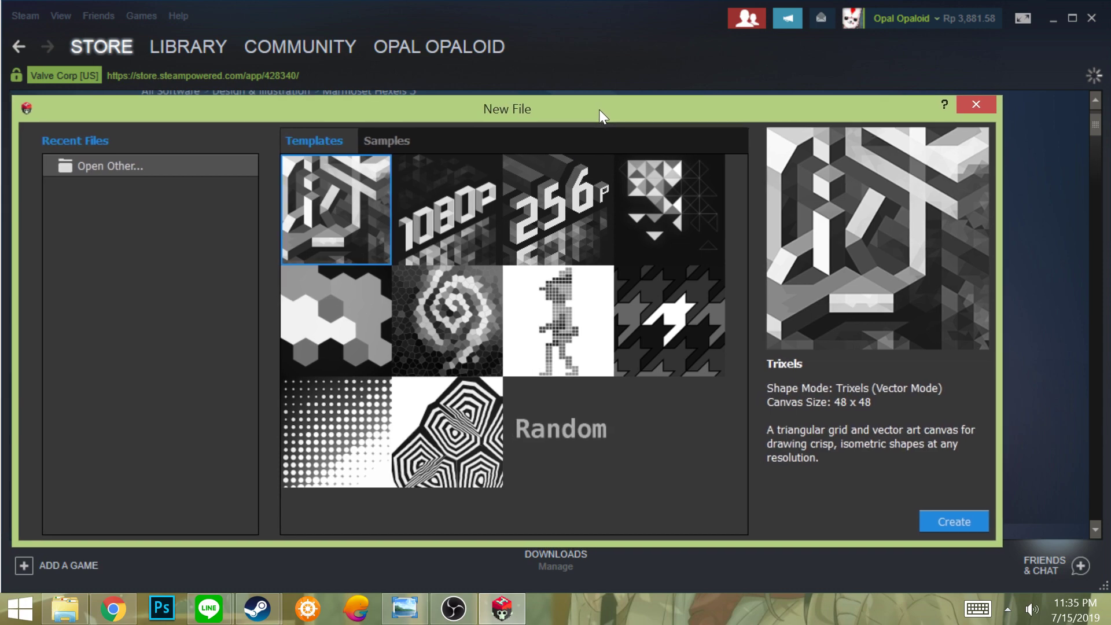
# - Switch back to the Steam store page and examine the Marmoset Hexels 3 purchase offer and details
pyautogui.click(640, 50)
pyautogui.scroll(-20, 599, 264)
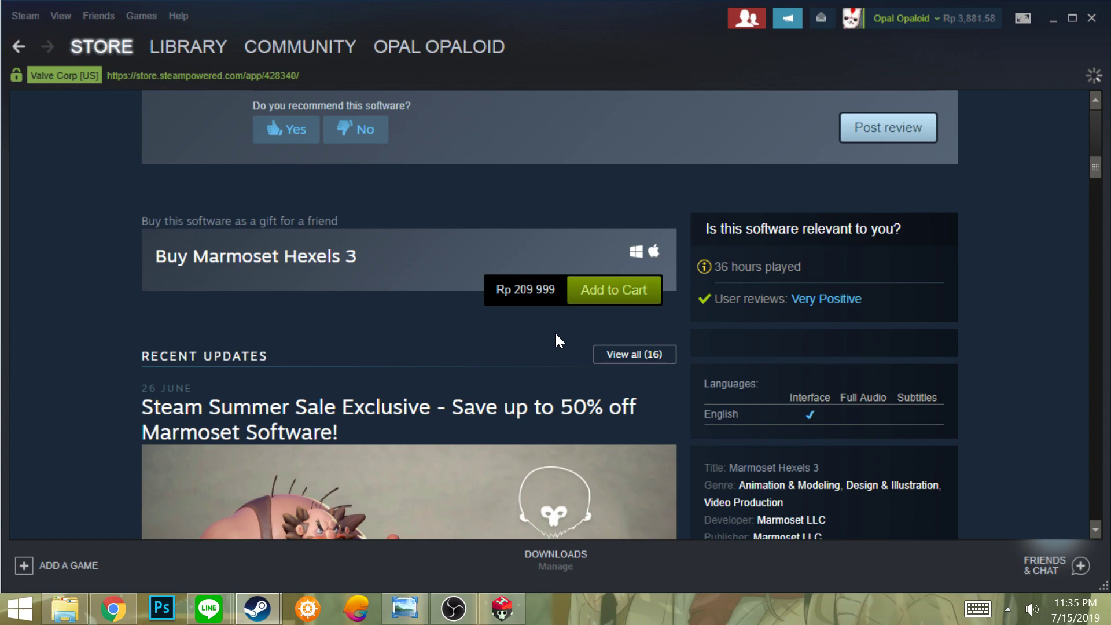
pyautogui.scroll(20, 553, 426)
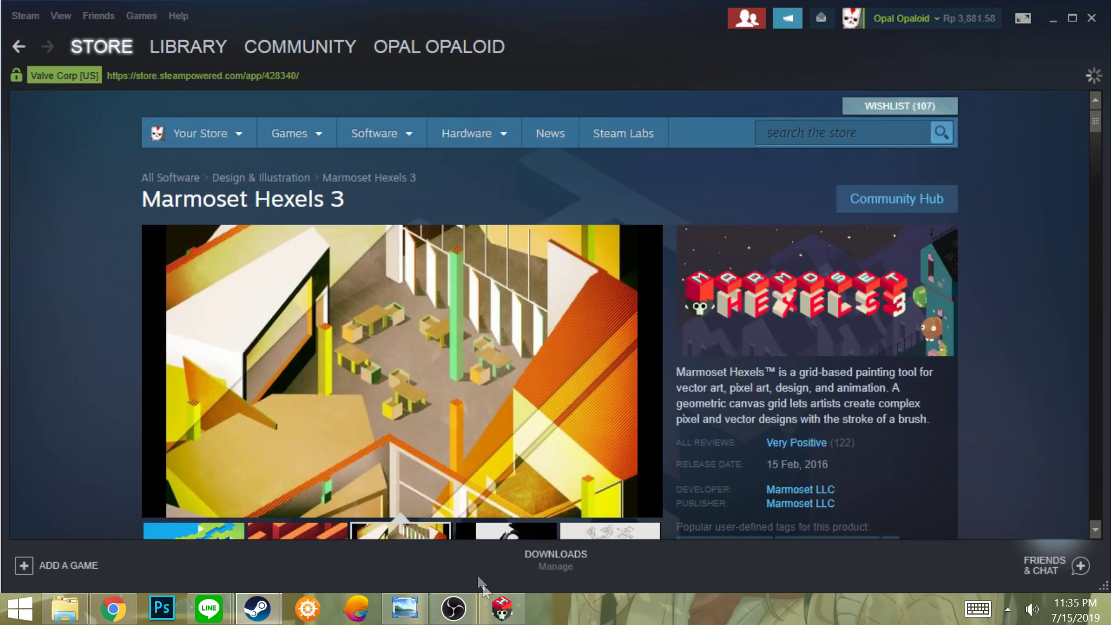
# - Switch to Hexels and preview the new-file templates, including Exels, Houndstooth, Voronoi, Hexels Classic, Halftone Circles and Random
pyautogui.click(502, 608)
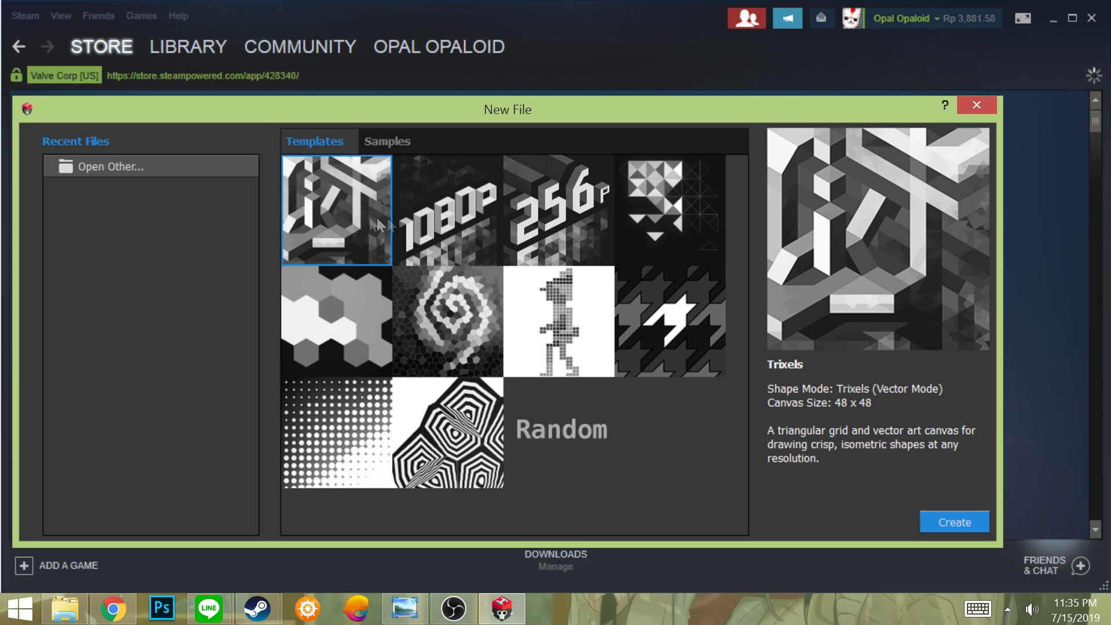
pyautogui.click(405, 218)
pyautogui.click(579, 217)
pyautogui.click(665, 207)
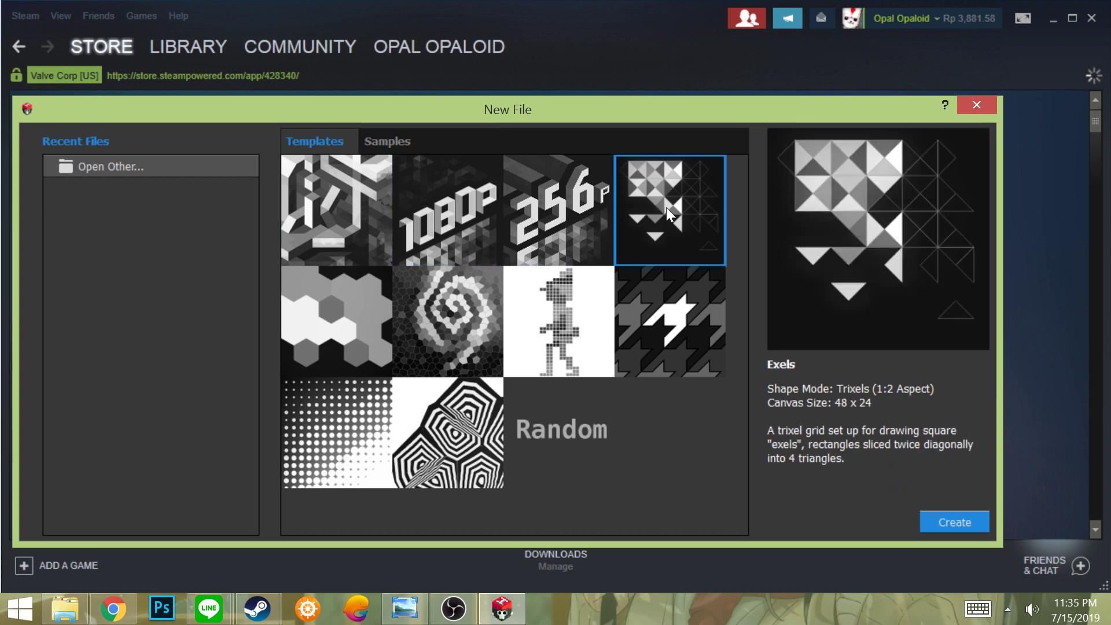
pyautogui.click(642, 313)
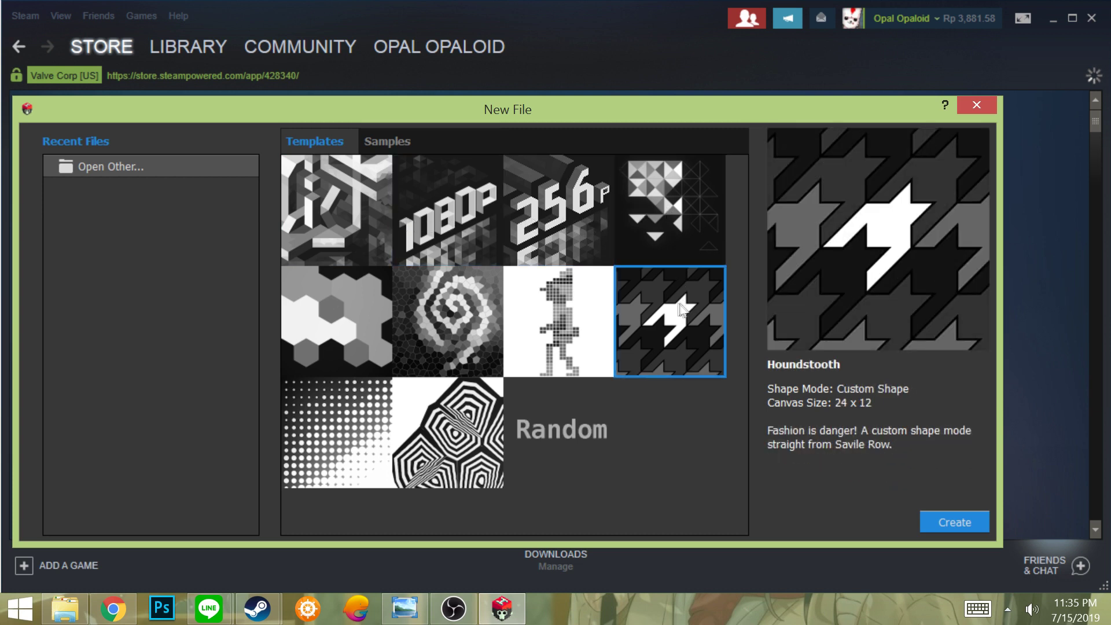
pyautogui.click(557, 324)
pyautogui.click(455, 329)
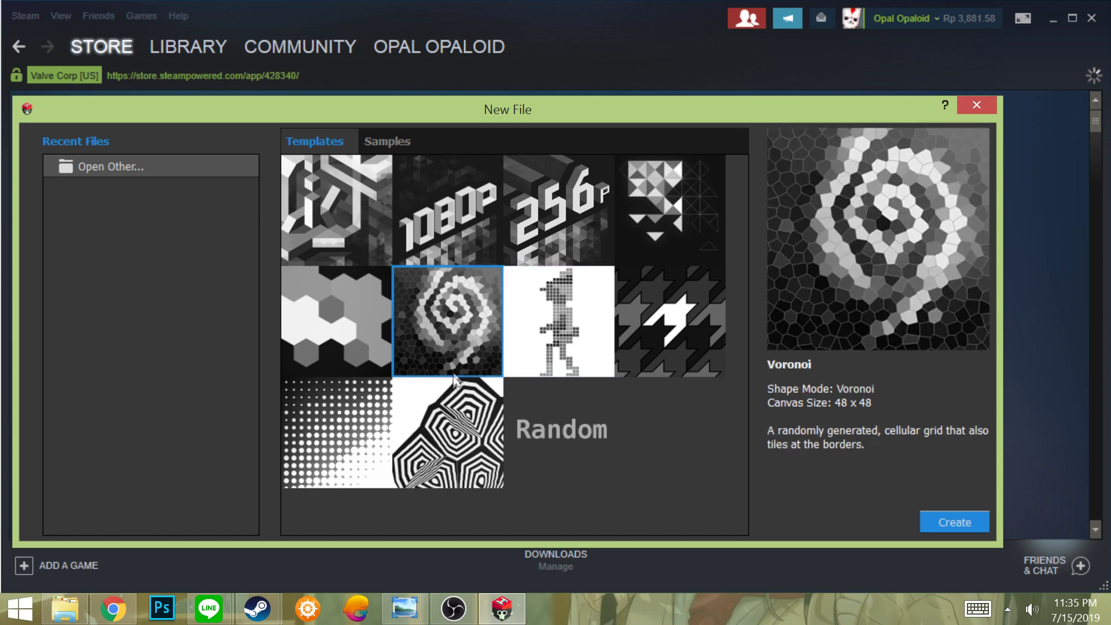
pyautogui.click(336, 335)
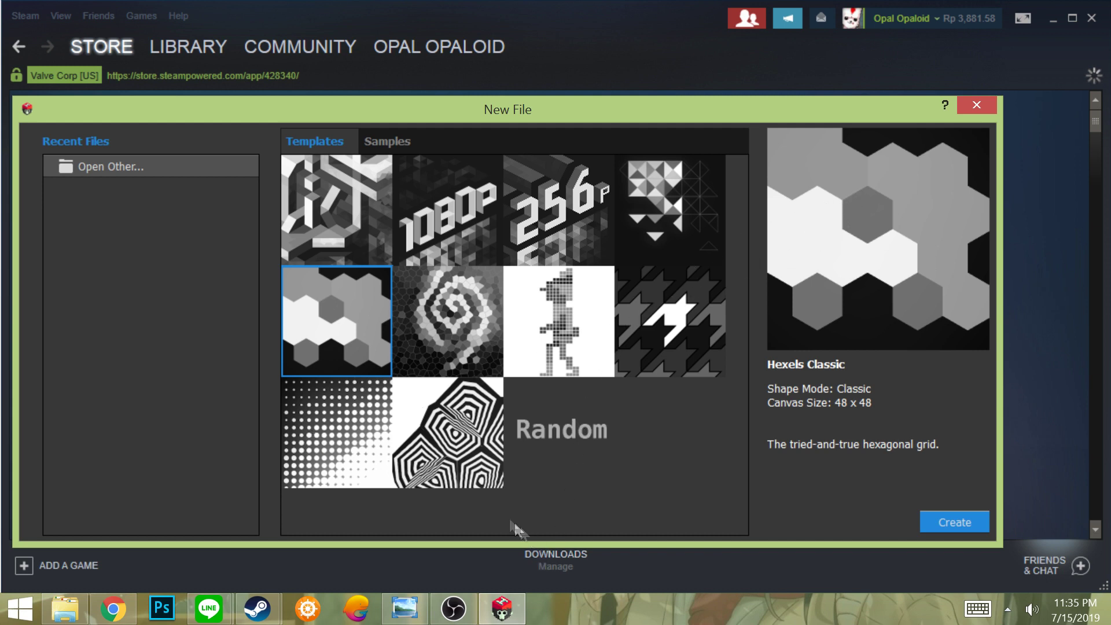
pyautogui.click(454, 479)
pyautogui.click(341, 455)
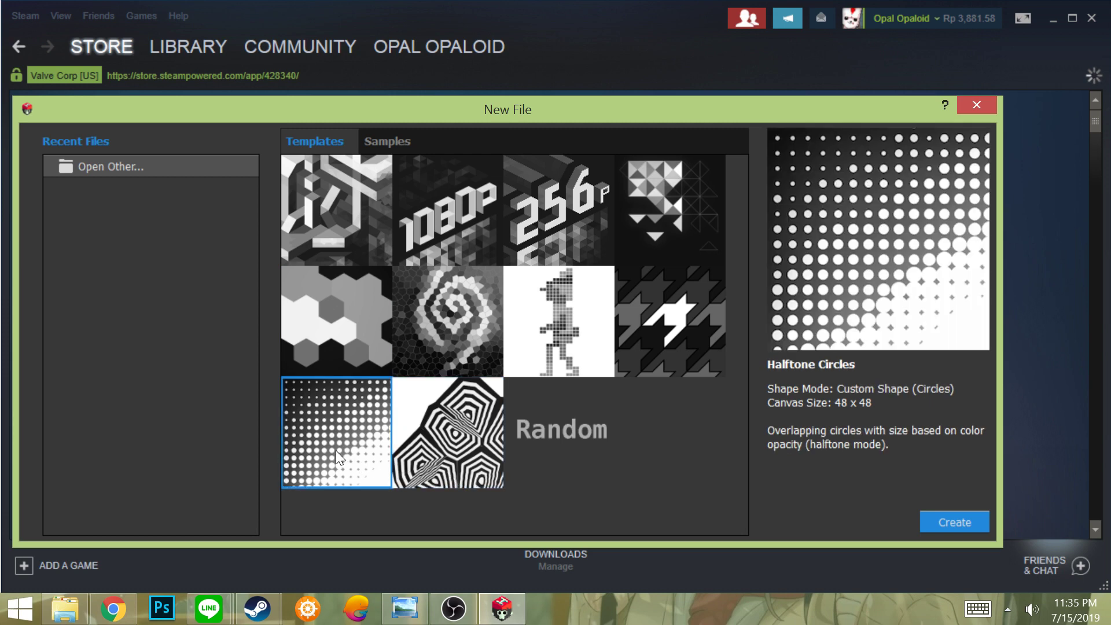
pyautogui.click(546, 436)
pyautogui.click(471, 318)
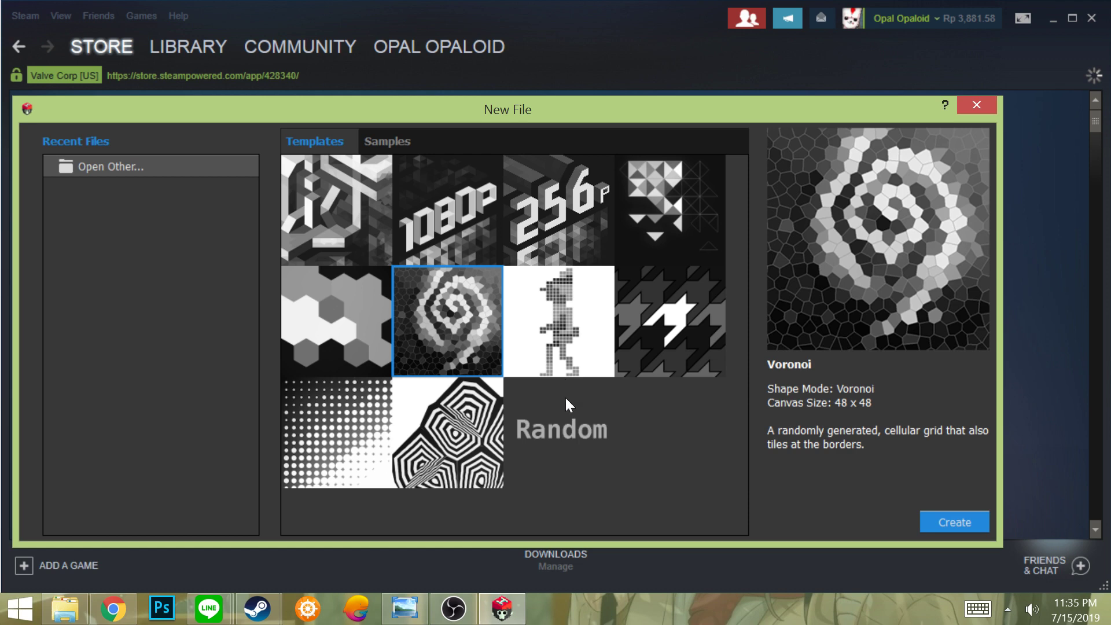
pyautogui.click(547, 425)
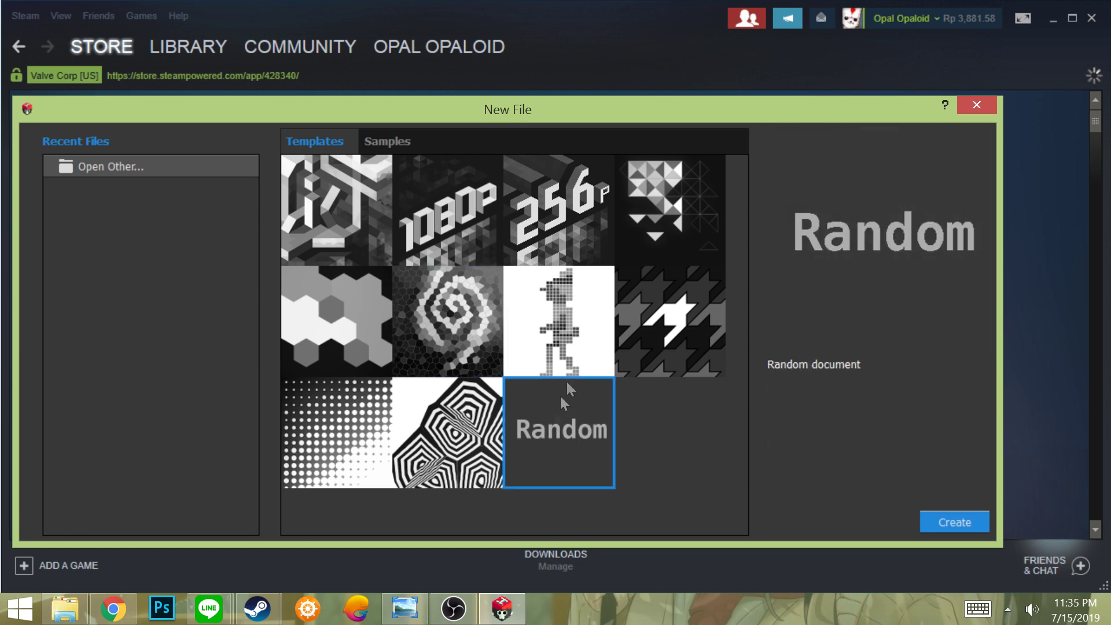
# - Create a new document from the Squares pixel-layer template
pyautogui.click(582, 317)
pyautogui.click(588, 221)
pyautogui.click(582, 312)
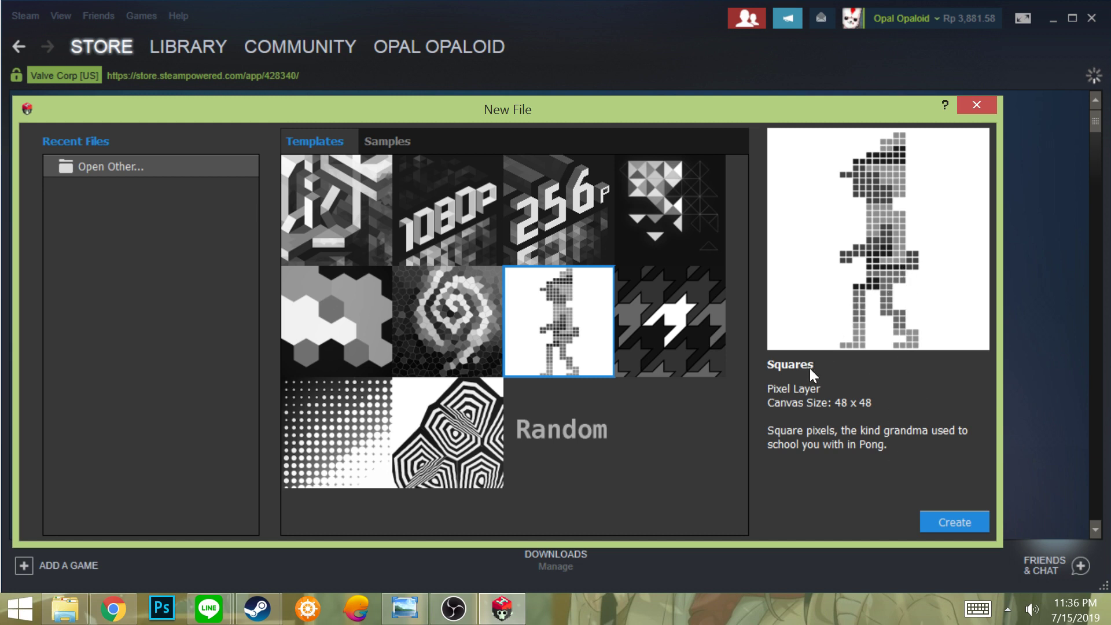
pyautogui.click(970, 516)
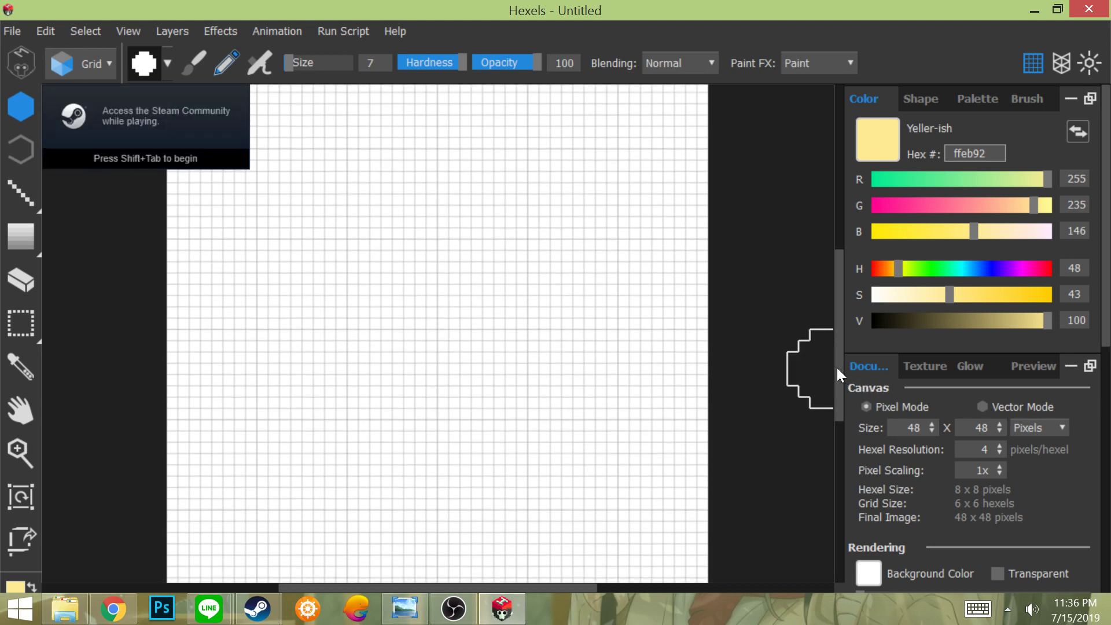
# - Set the canvas size to 64 x 64 pixels
pyautogui.doubleClick(921, 429)
pyautogui.write('6')
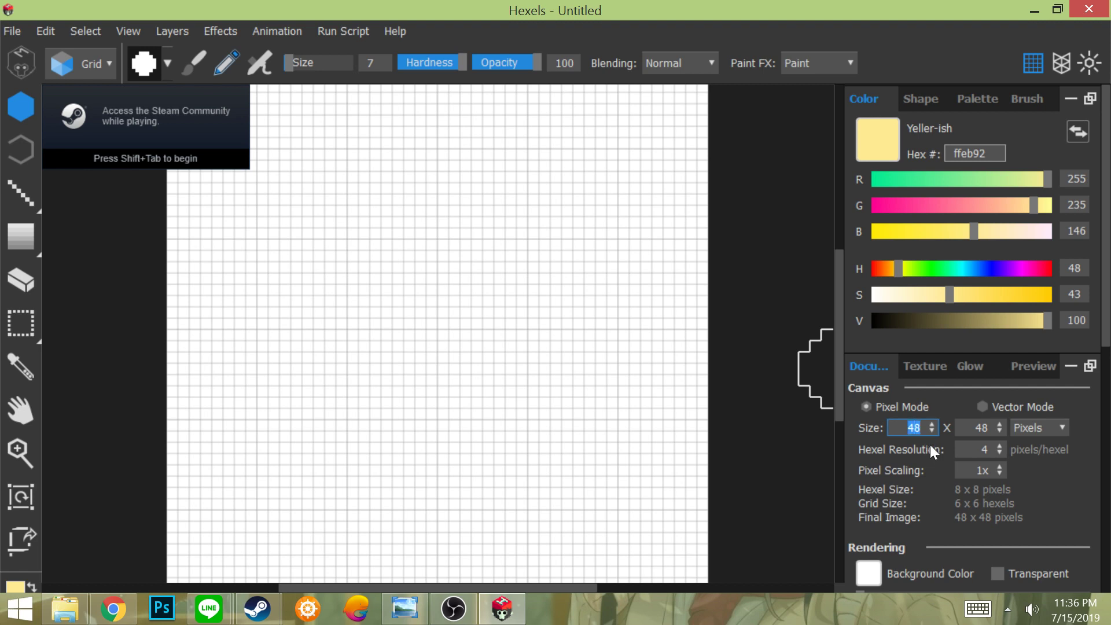
pyautogui.write('4')
pyautogui.press('Tab')
pyautogui.write('64')
pyautogui.press('Return')
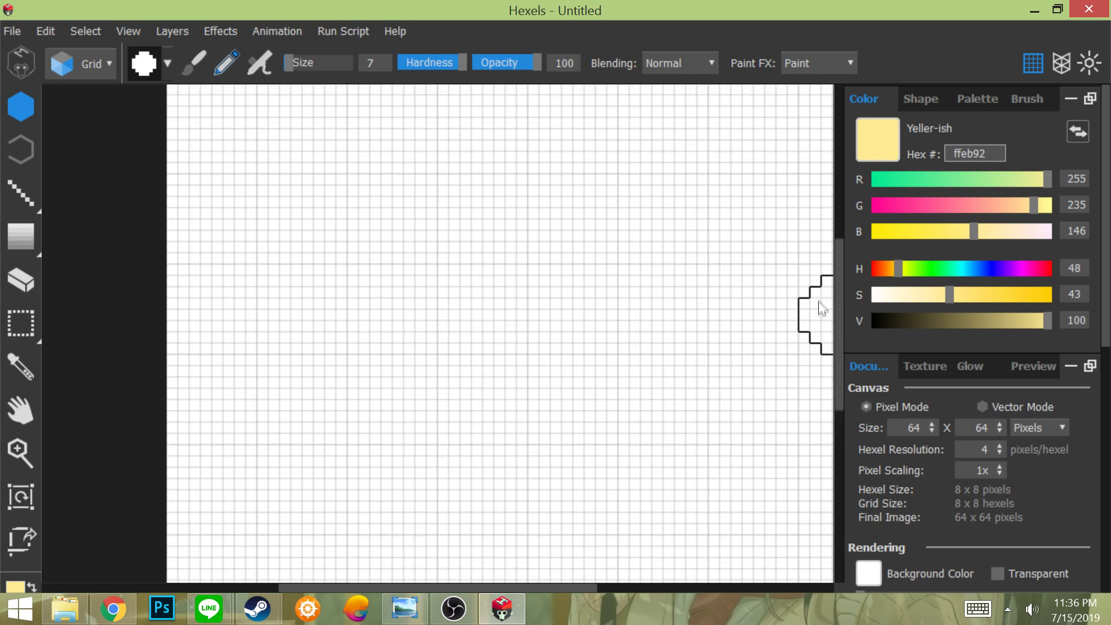
# - Examine the resized canvas, brush opacity, colour, shape and palette settings, and the document, grid and layer options
pyautogui.scroll(1, 680, 330)
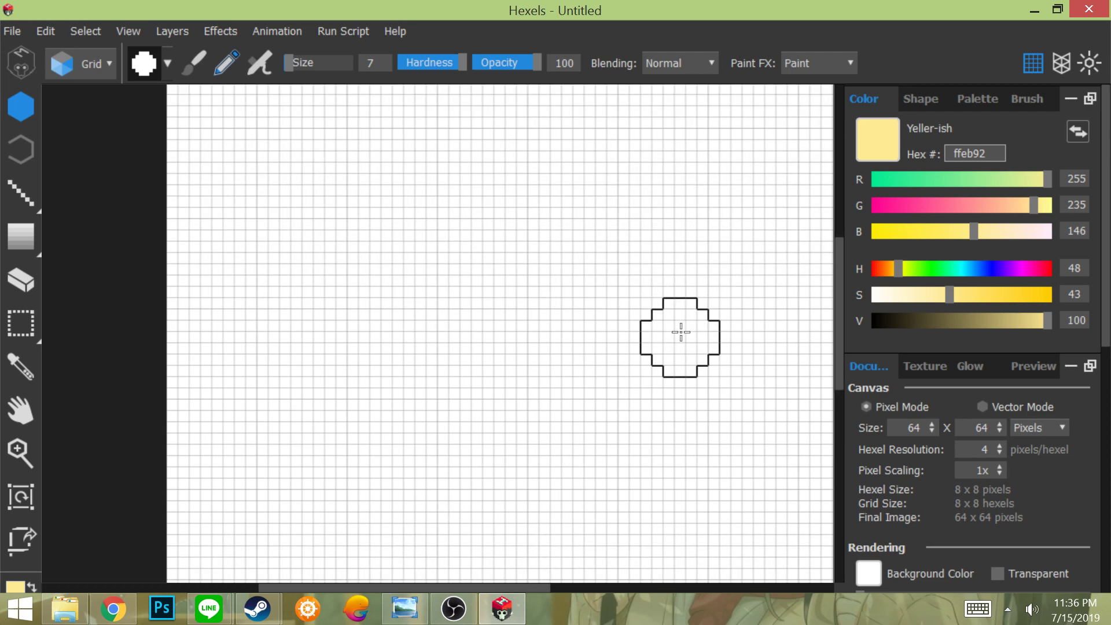
pyautogui.scroll(-1, 682, 332)
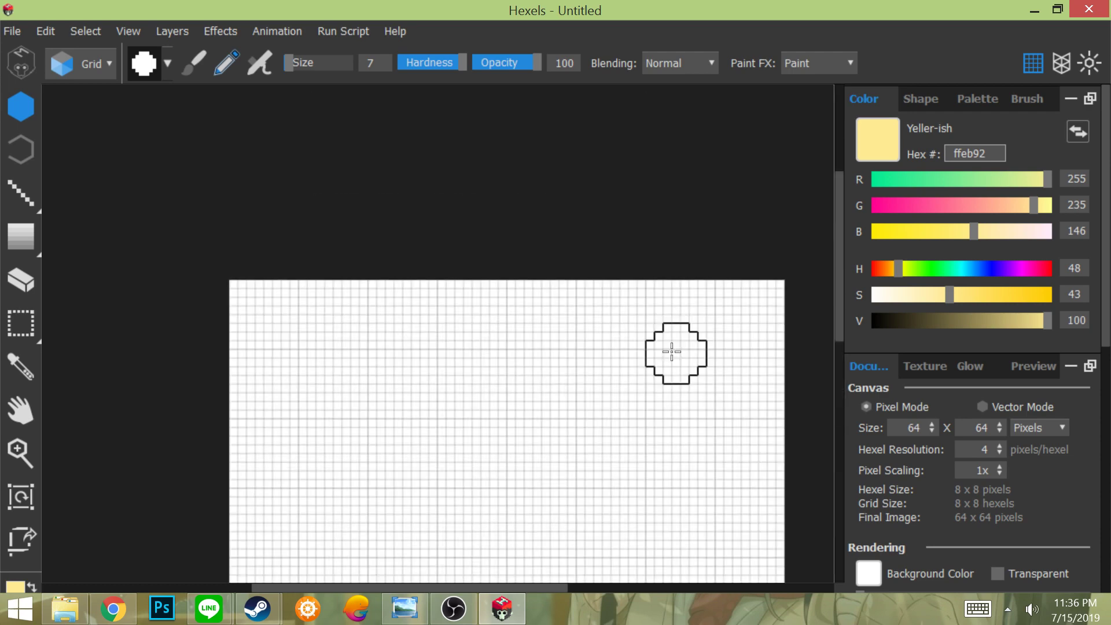
pyautogui.scroll(-1, 671, 351)
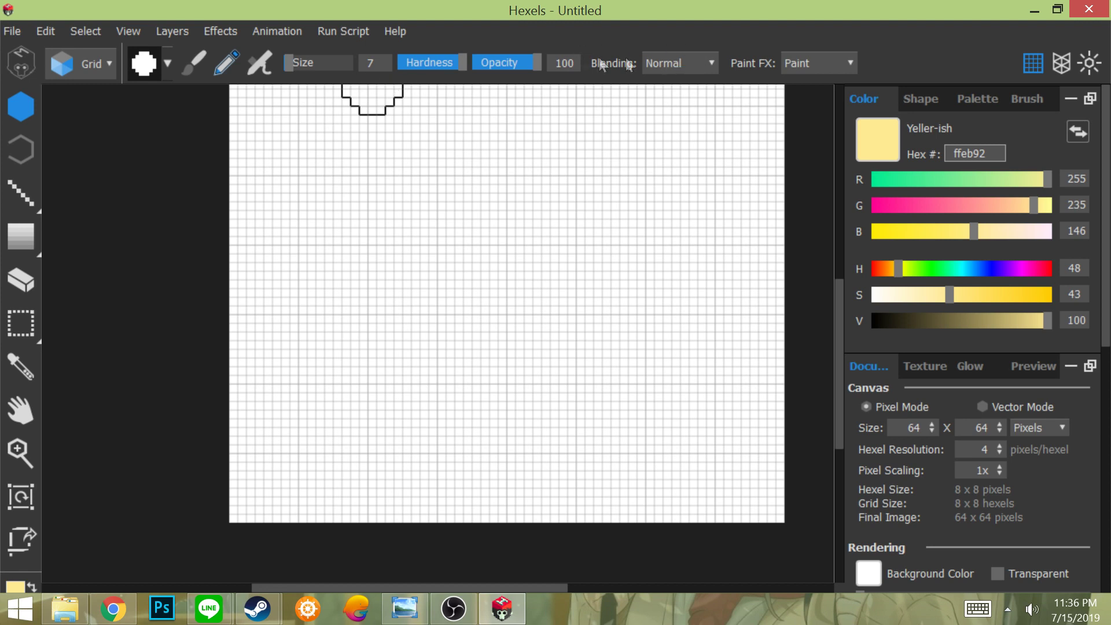
pyautogui.moveTo(536, 62)
pyautogui.mouseDown()
pyautogui.moveTo(514, 58)
pyautogui.moveTo(541, 62)
pyautogui.mouseUp()
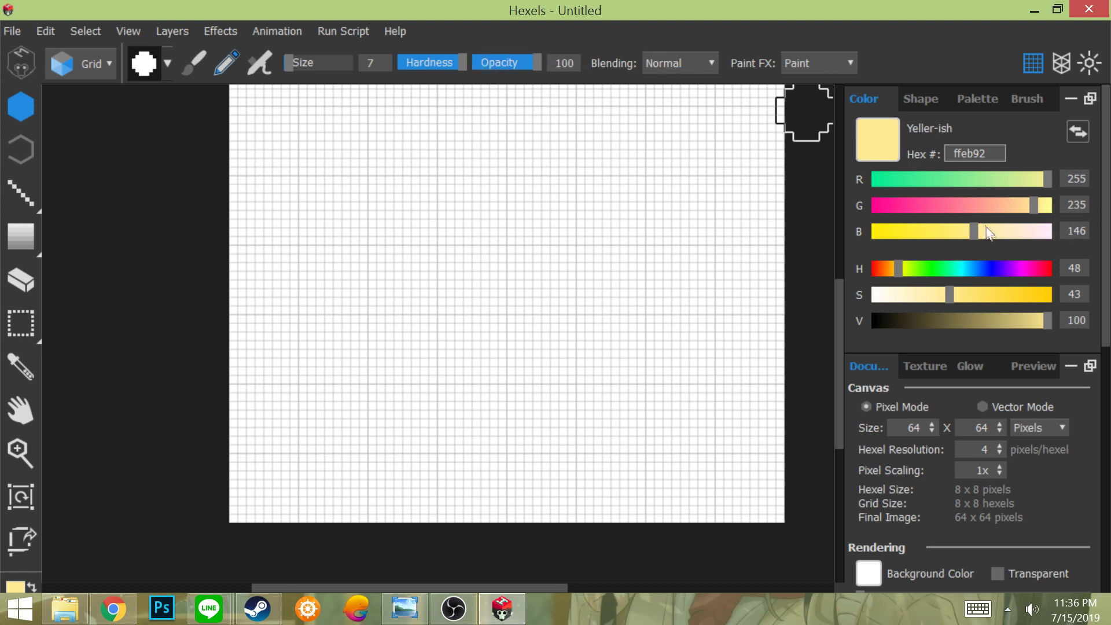
pyautogui.click(922, 96)
pyautogui.click(977, 97)
pyautogui.click(920, 98)
pyautogui.click(889, 97)
pyautogui.scroll(-3, 967, 390)
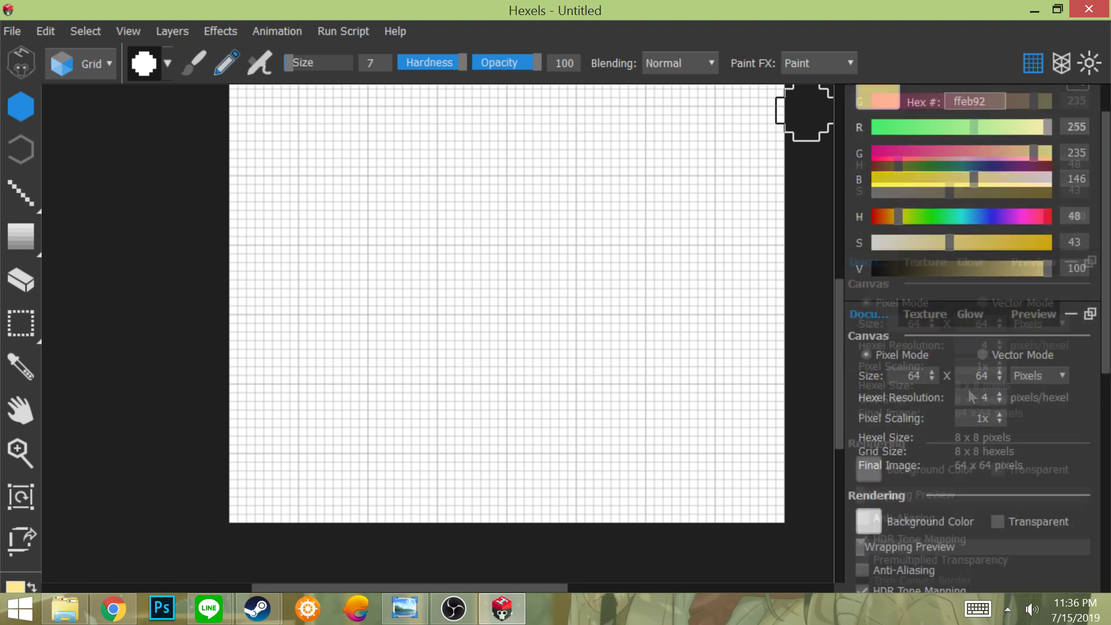
pyautogui.scroll(-6, 982, 311)
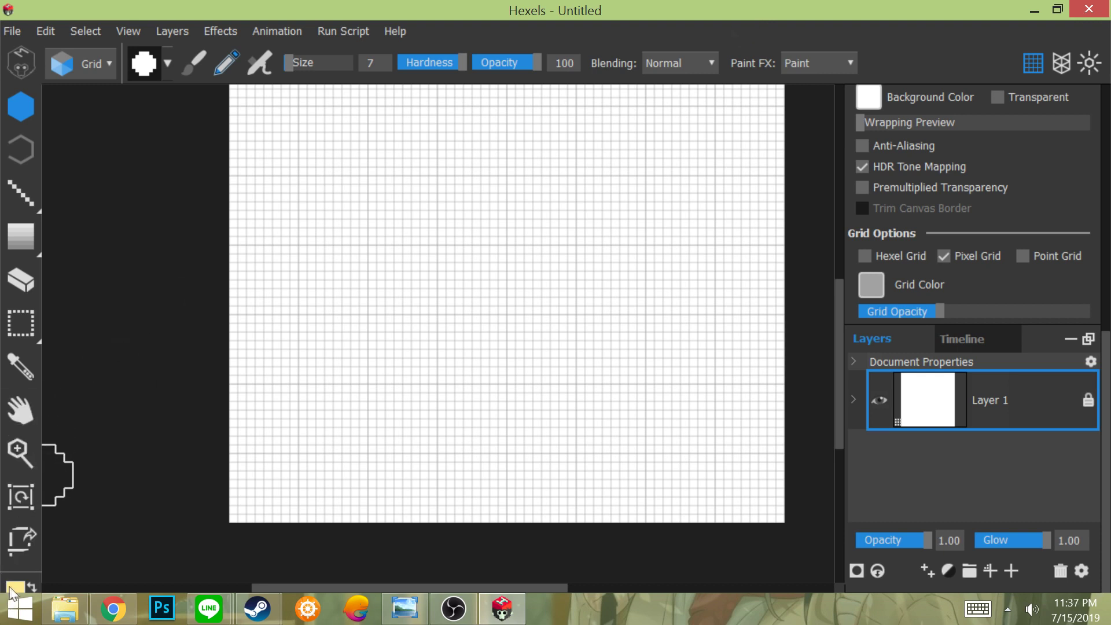
pyautogui.doubleClick(928, 13)
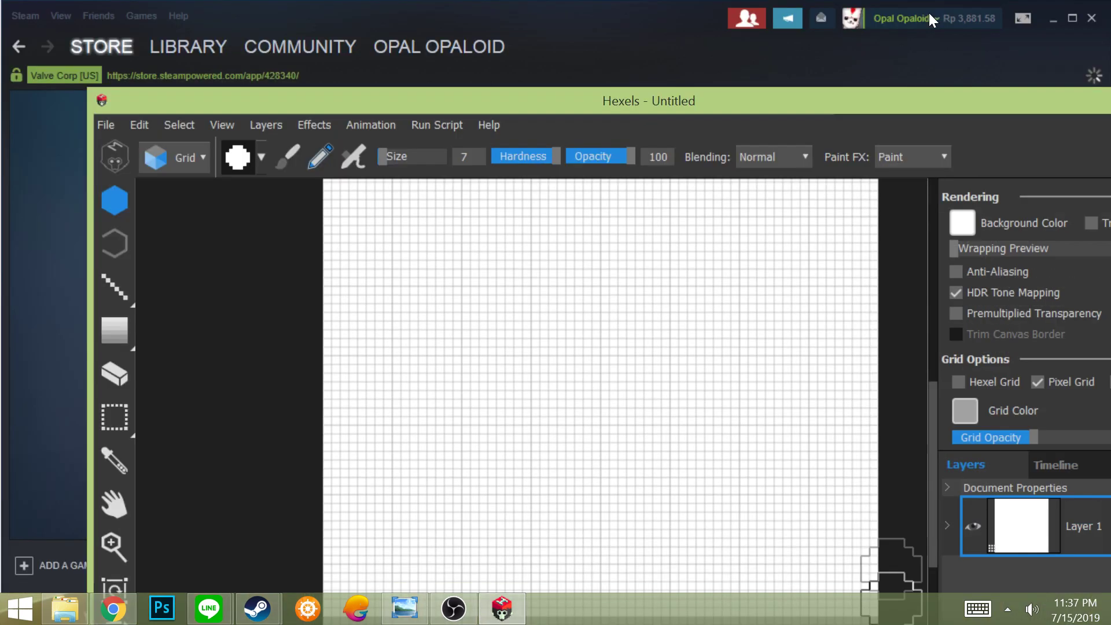
pyautogui.doubleClick(905, 104)
pyautogui.scroll(-1, 1039, 305)
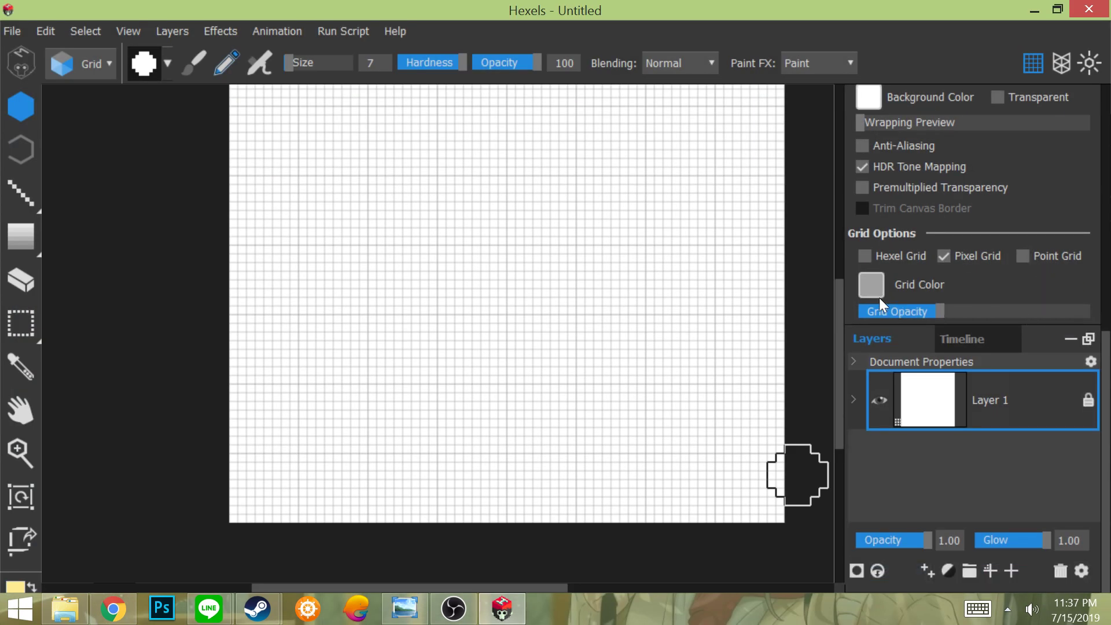
pyautogui.scroll(8, 962, 373)
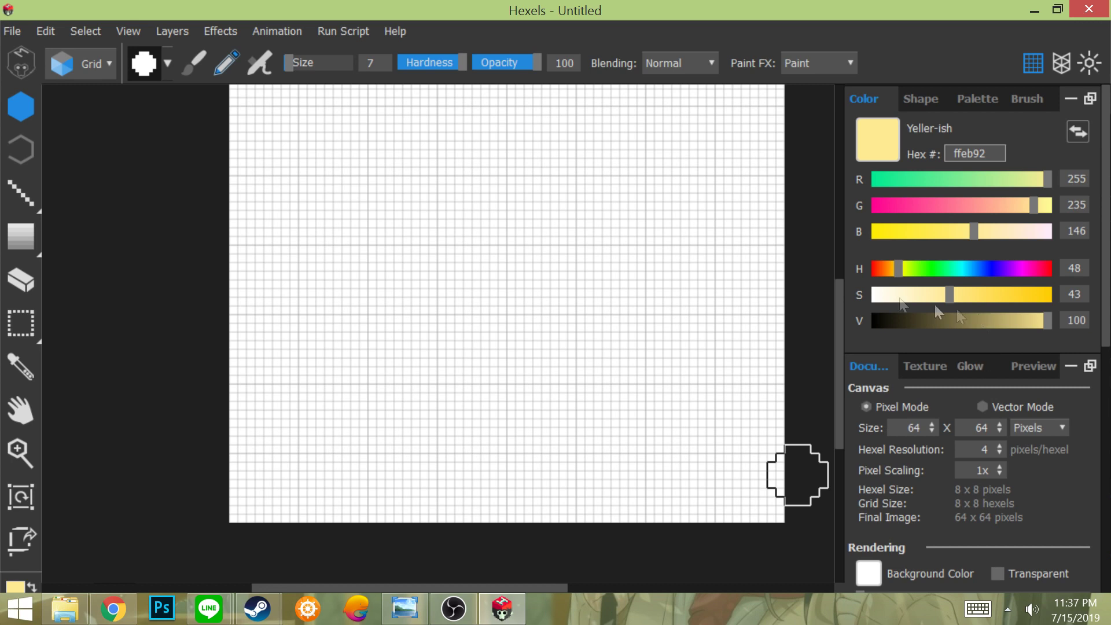
pyautogui.scroll(2, 812, 272)
pyautogui.scroll(-2, 811, 272)
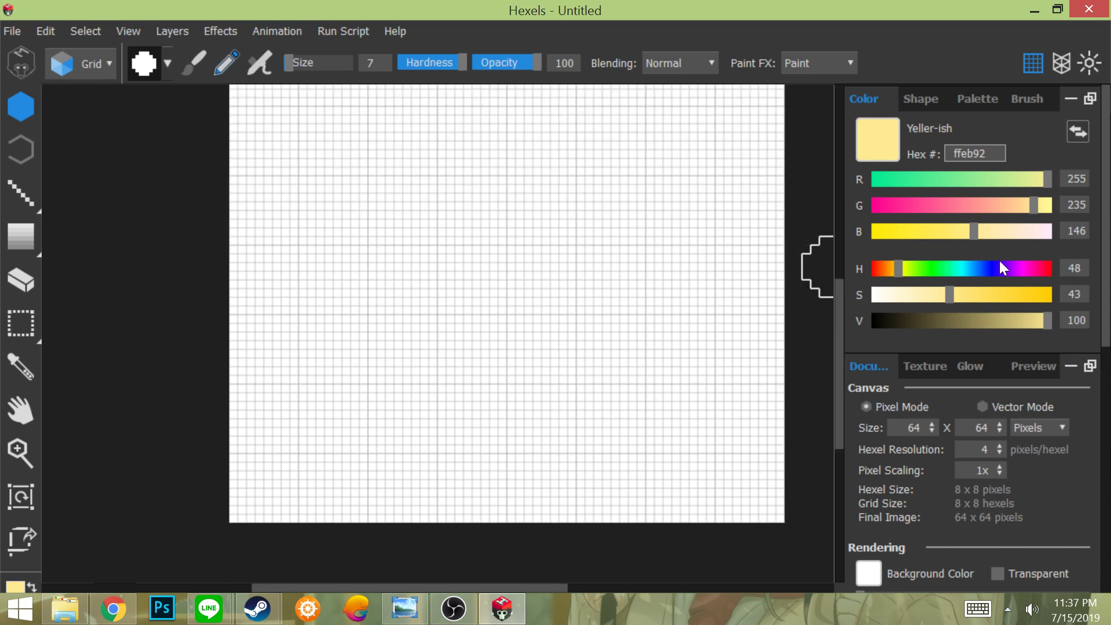
pyautogui.scroll(-4, 1004, 267)
pyautogui.scroll(4, 1003, 268)
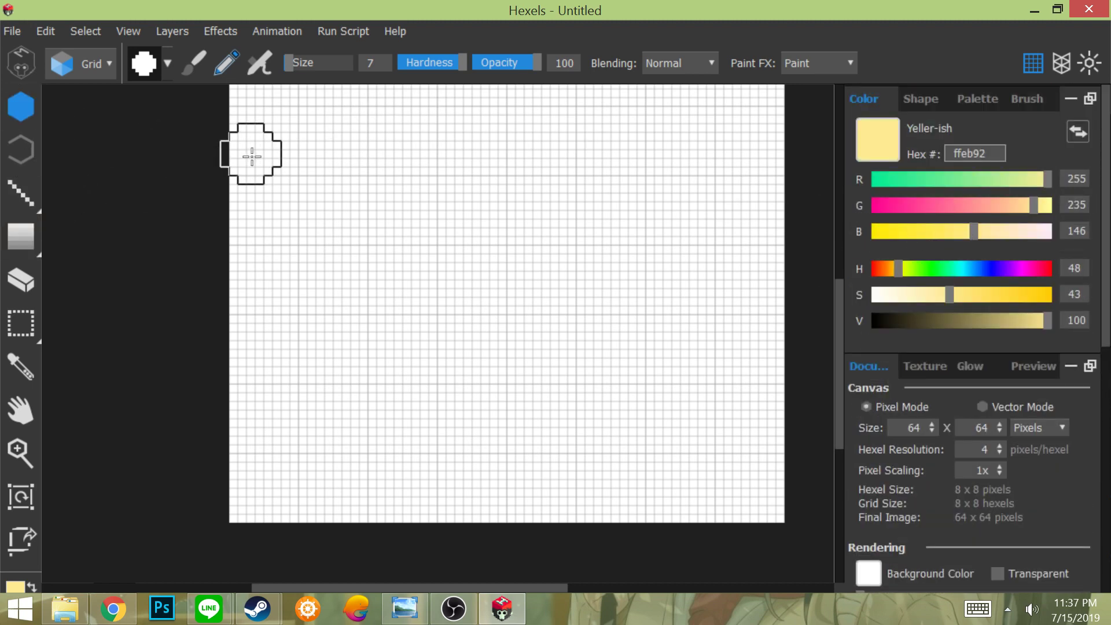
# - Try a freehand yellow brush stroke and a straight line across the upper canvas, and undo the test marks
pyautogui.moveTo(268, 154)
pyautogui.mouseDown()
pyautogui.moveTo(311, 167)
pyautogui.moveTo(270, 249)
pyautogui.mouseUp()
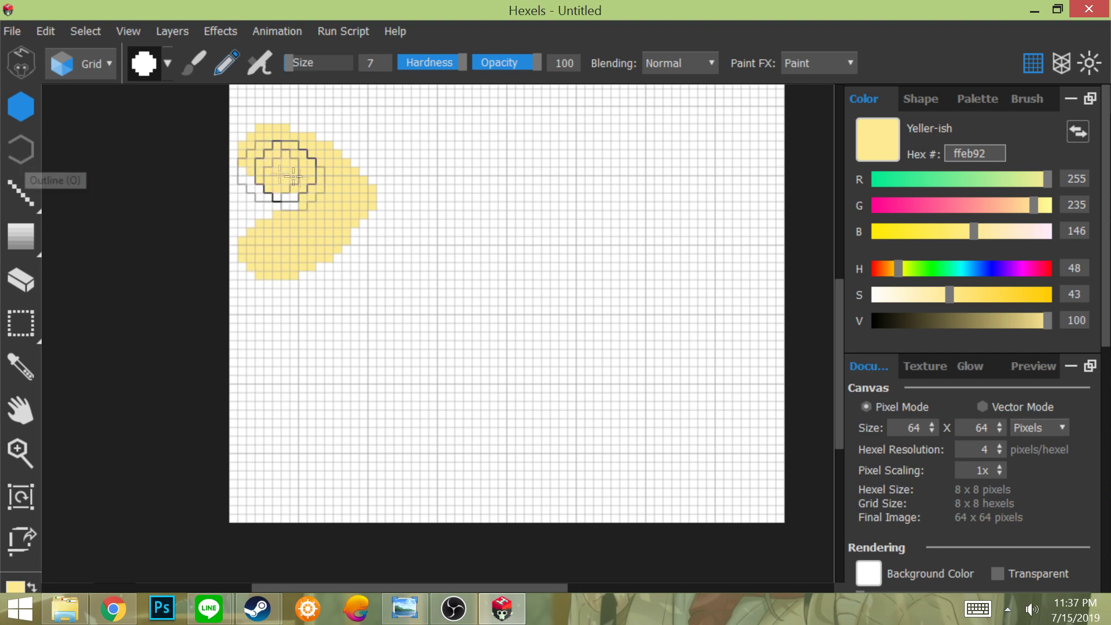
pyautogui.click(20, 195)
pyautogui.moveTo(260, 182); pyautogui.dragTo(799, 162)
pyautogui.hotkey('ctrl', 'z')
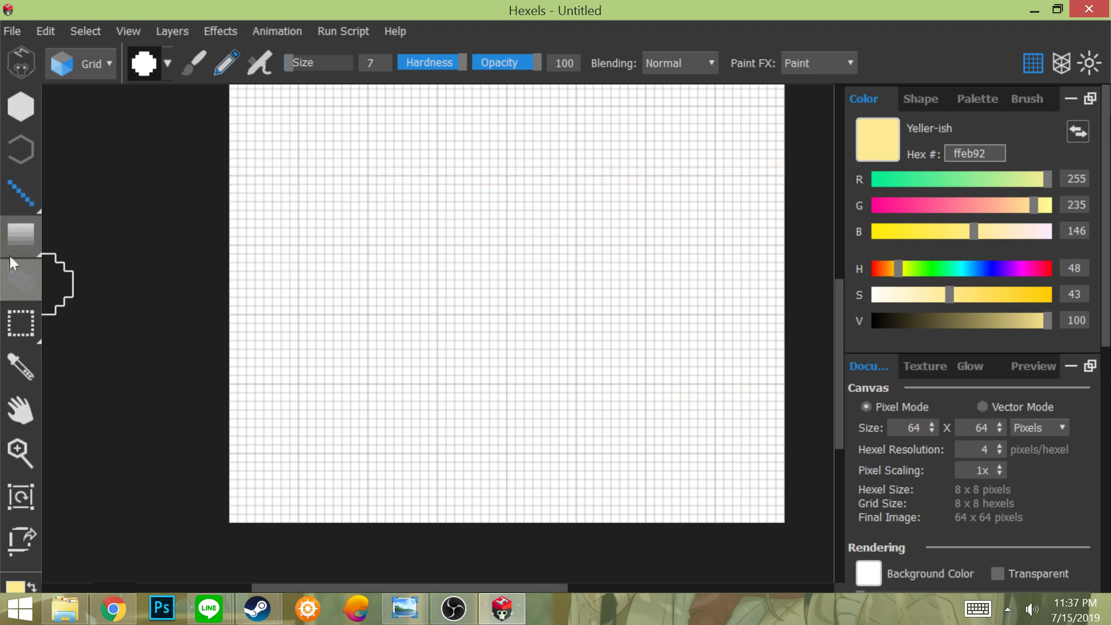
# - Examine the fill variants and the options of the eraser, selection, eyedropper and pan tools
pyautogui.click(29, 232)
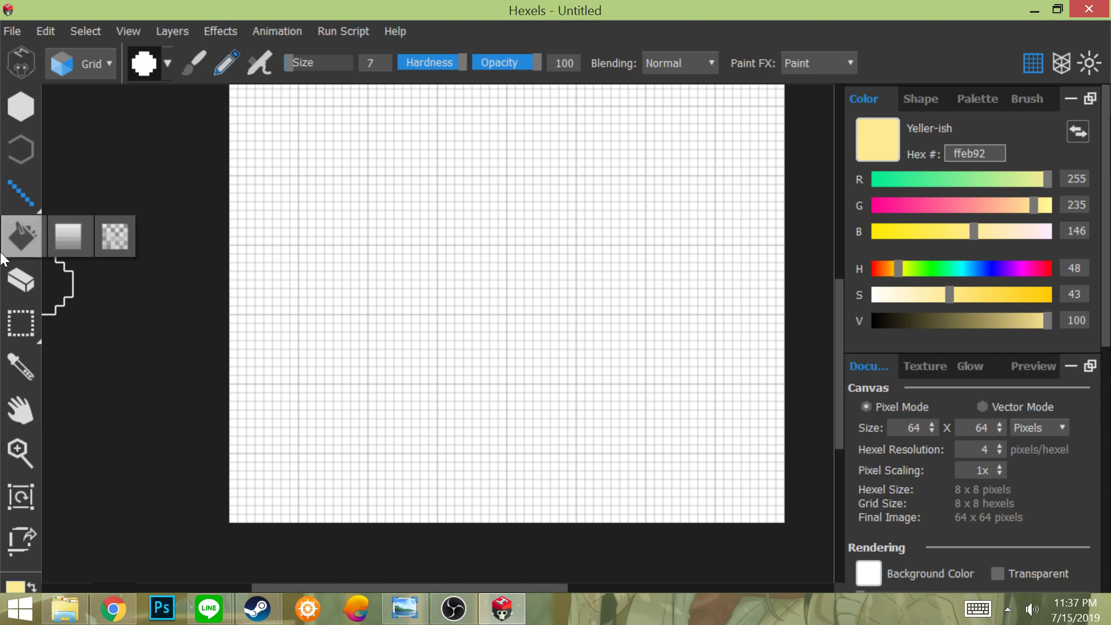
pyautogui.click(18, 290)
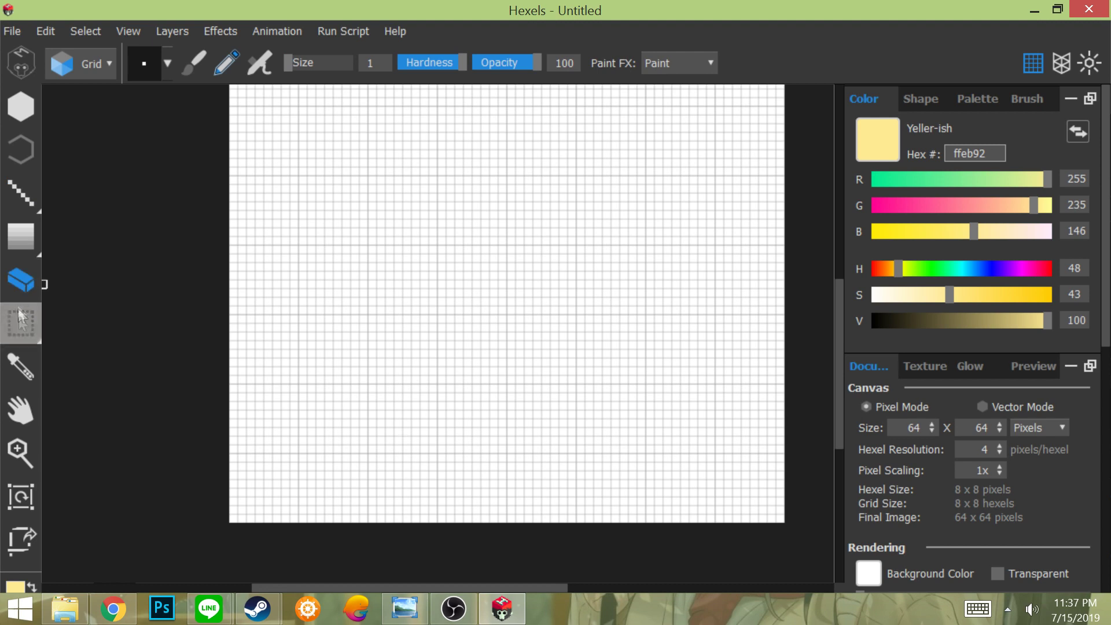
pyautogui.click(19, 327)
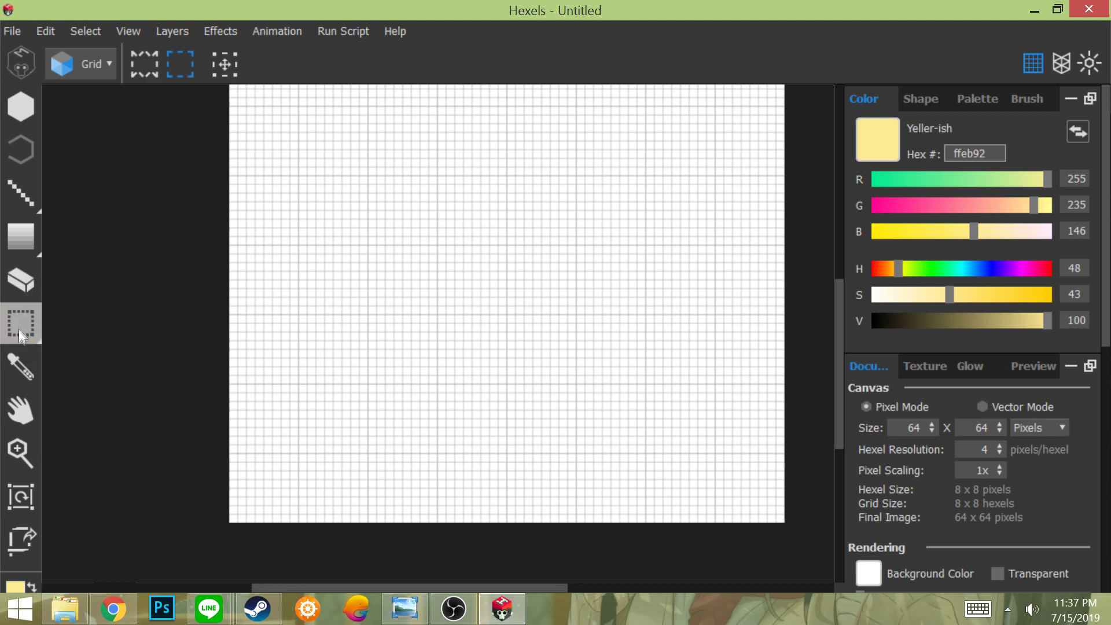
pyautogui.click(21, 369)
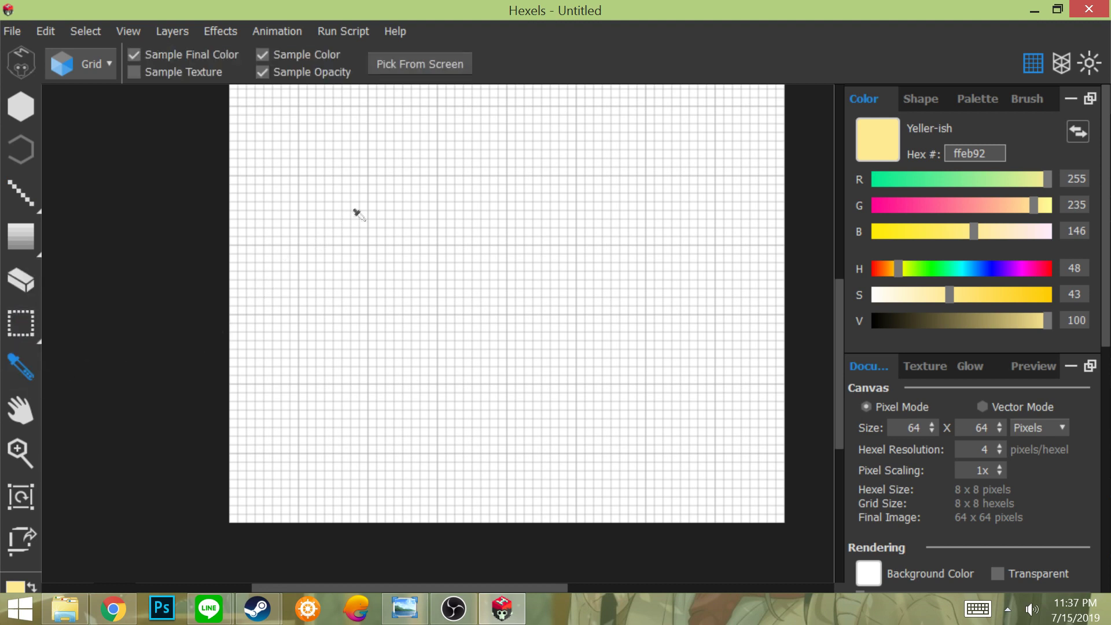
pyautogui.click(19, 411)
pyautogui.moveTo(249, 322); pyautogui.dragTo(347, 384)
pyautogui.click(20, 411)
pyautogui.moveTo(499, 240); pyautogui.dragTo(511, 185)
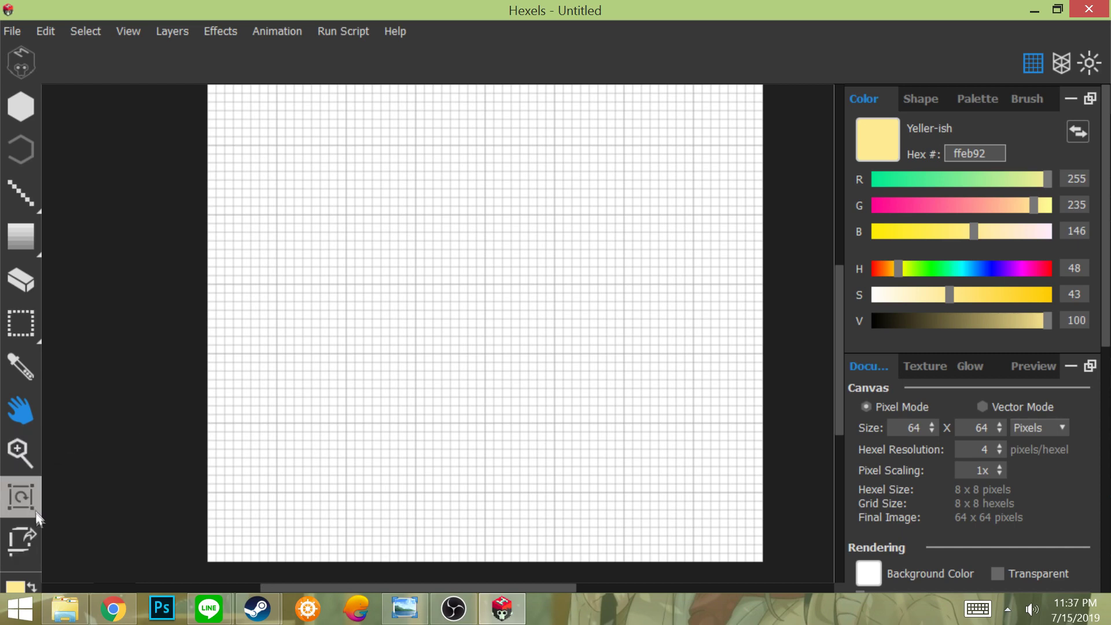
# - Scale the layer to 1.17 in both directions with the Transform tool, and return to the paint brush
pyautogui.click(20, 497)
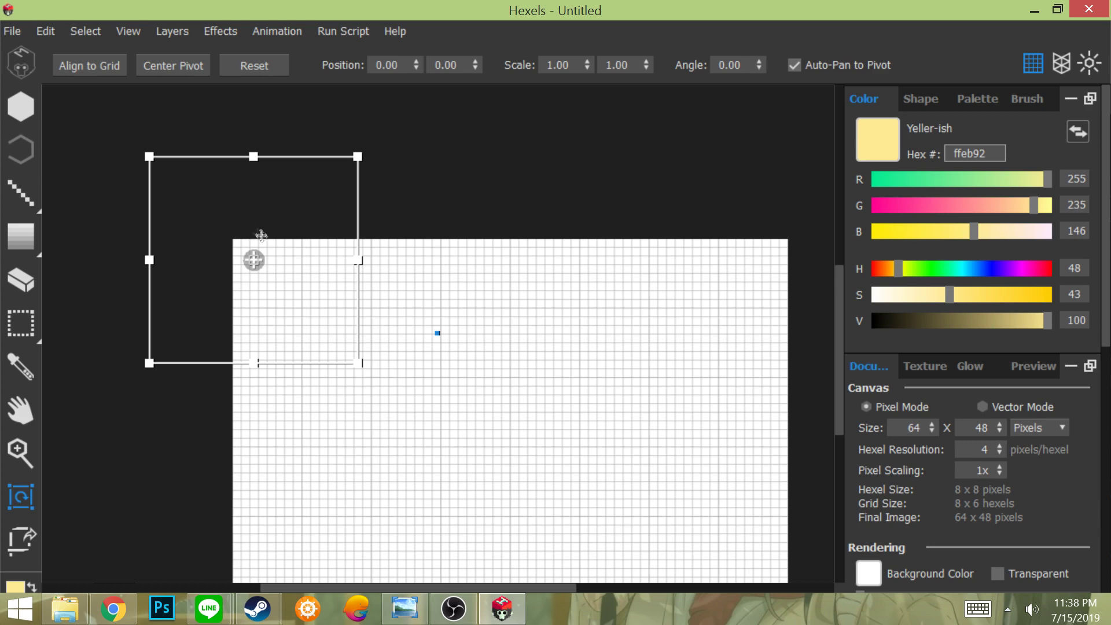
pyautogui.moveTo(363, 157); pyautogui.dragTo(377, 141)
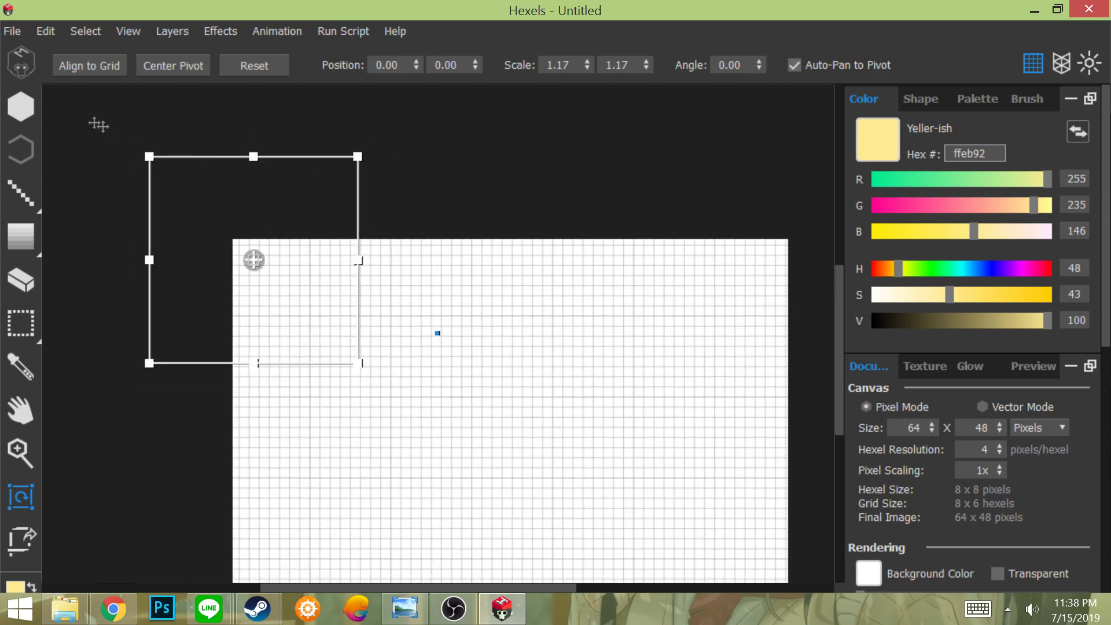
pyautogui.click(20, 106)
pyautogui.scroll(-5, 142, 353)
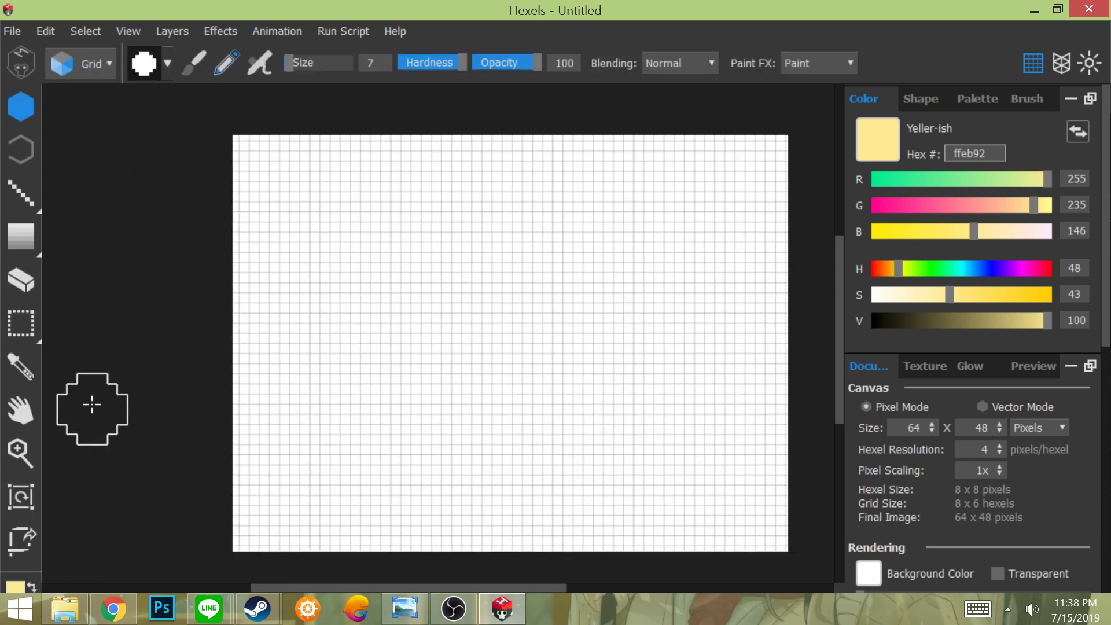
# - Try a free document frame of about 38 x 16 px in the middle of the canvas, and undo it
pyautogui.click(27, 540)
pyautogui.moveTo(346, 255); pyautogui.dragTo(674, 394)
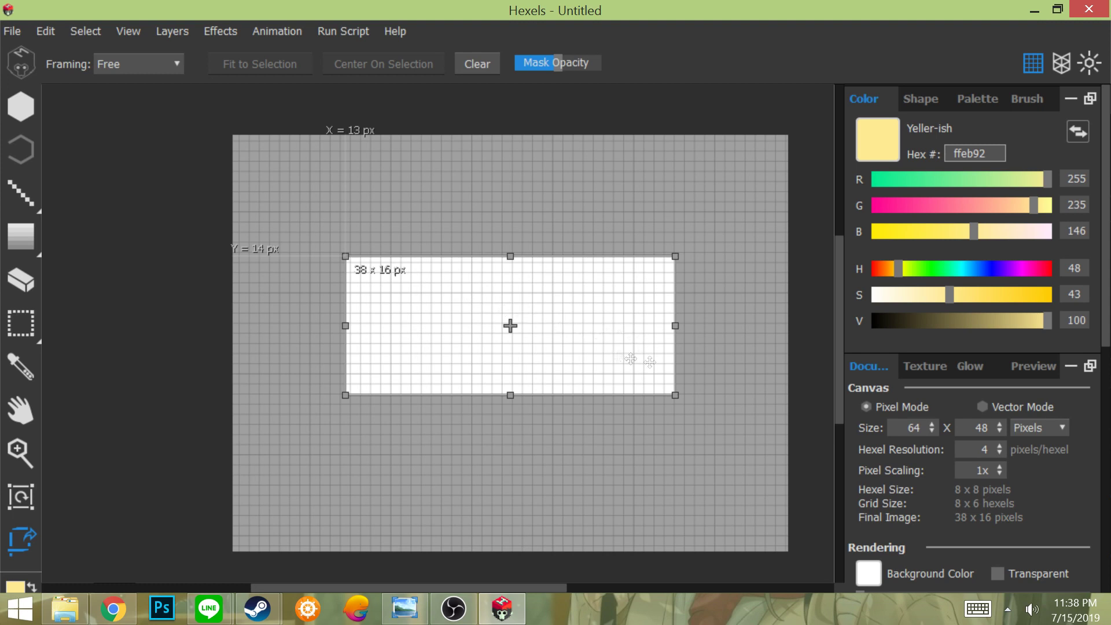
pyautogui.hotkey('ctrl', 'z')
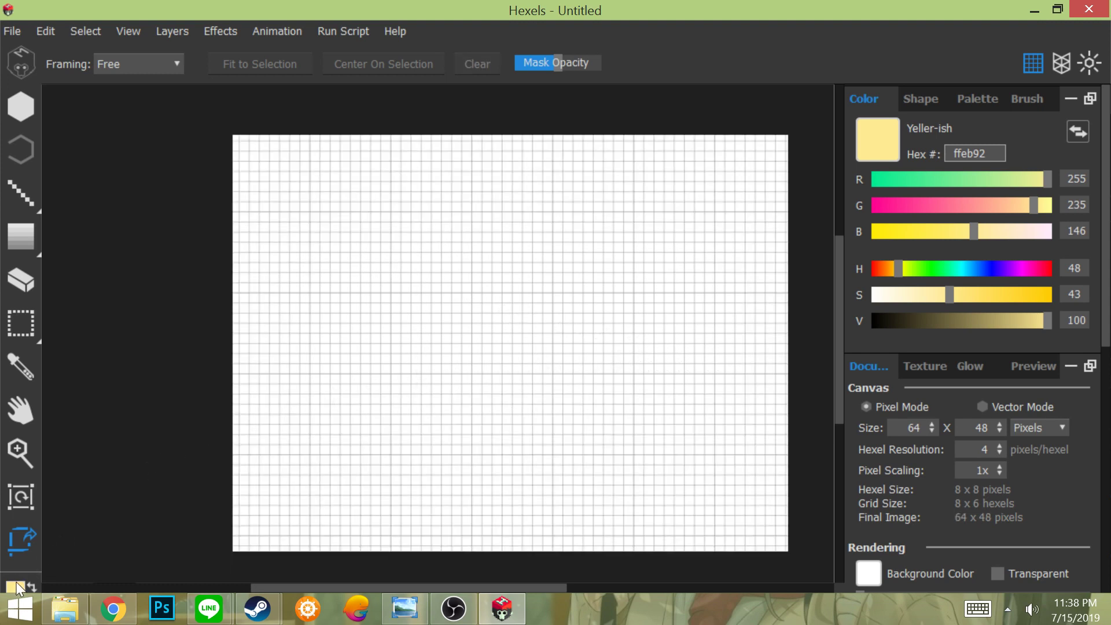
# - Try swapping the foreground and background colours back and forth, and look over the document's rendering and grid options
pyautogui.click(30, 587)
pyautogui.click(31, 587)
pyautogui.click(31, 587)
pyautogui.click(31, 587)
pyautogui.click(31, 587)
pyautogui.click(31, 587)
pyautogui.click(32, 587)
pyautogui.click(31, 587)
pyautogui.click(30, 586)
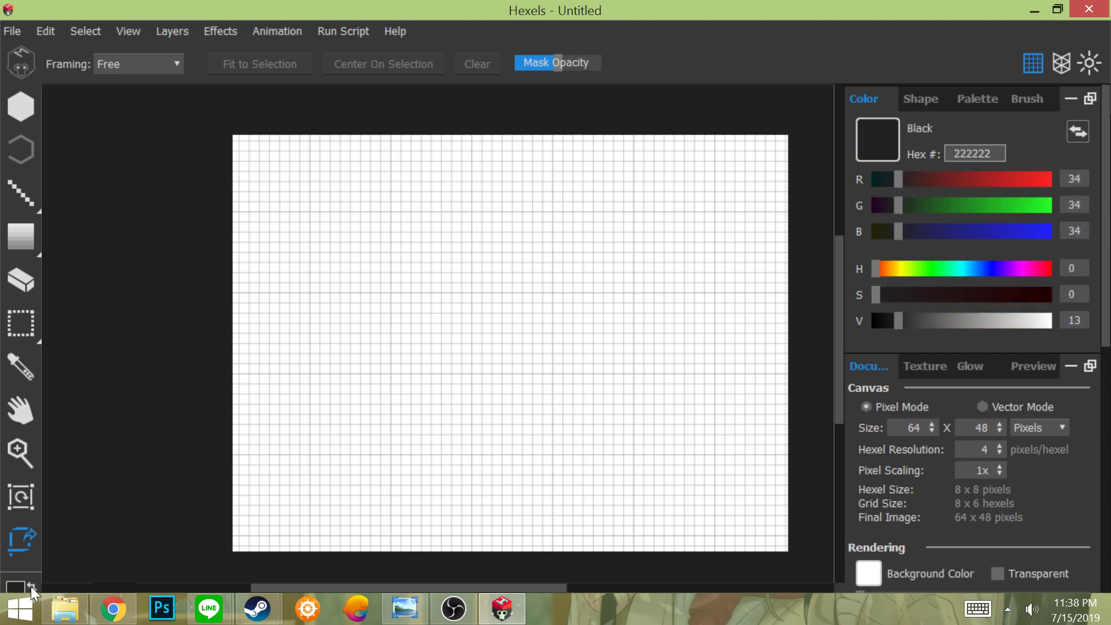
pyautogui.click(30, 586)
pyautogui.scroll(-8, 926, 495)
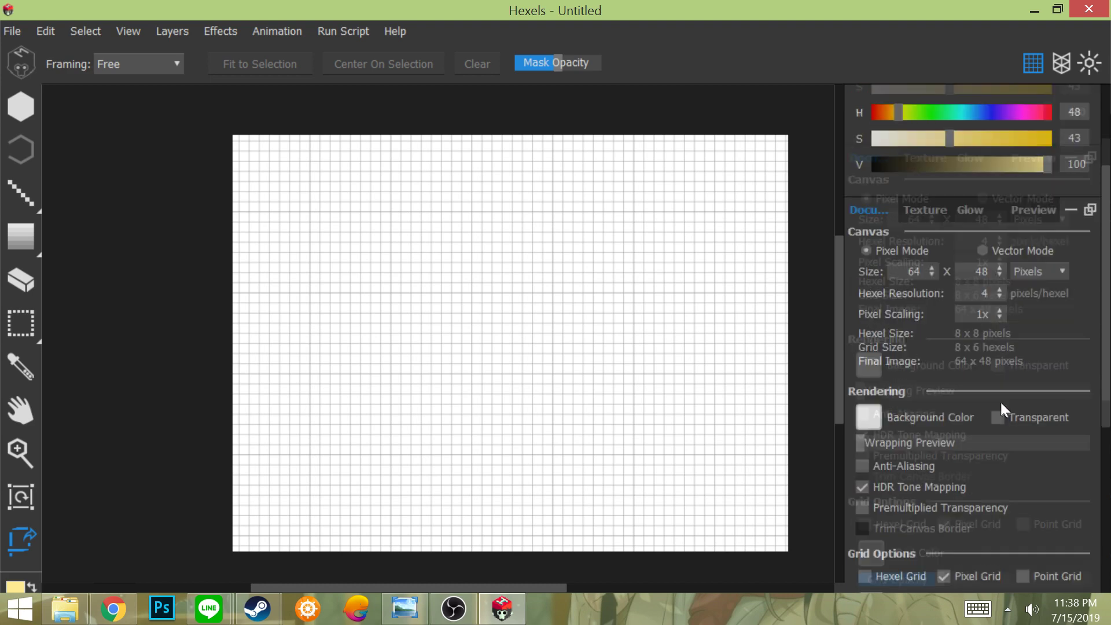
pyautogui.scroll(5, 889, 384)
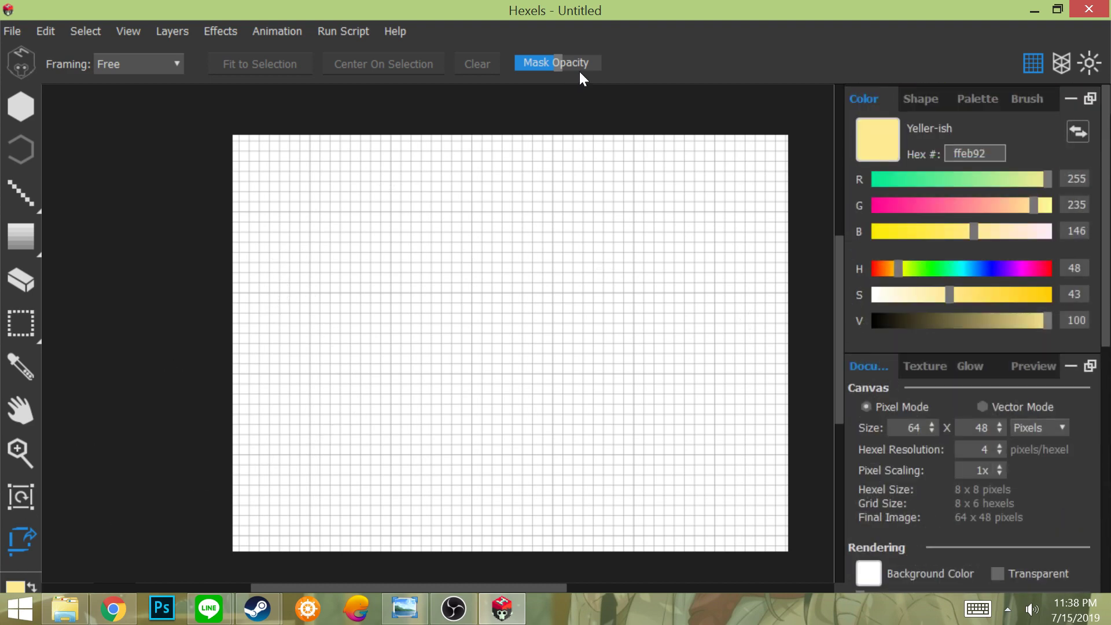
# - Set the canvas height to 64 pixels and the brush colour to black (000000)
pyautogui.click(26, 103)
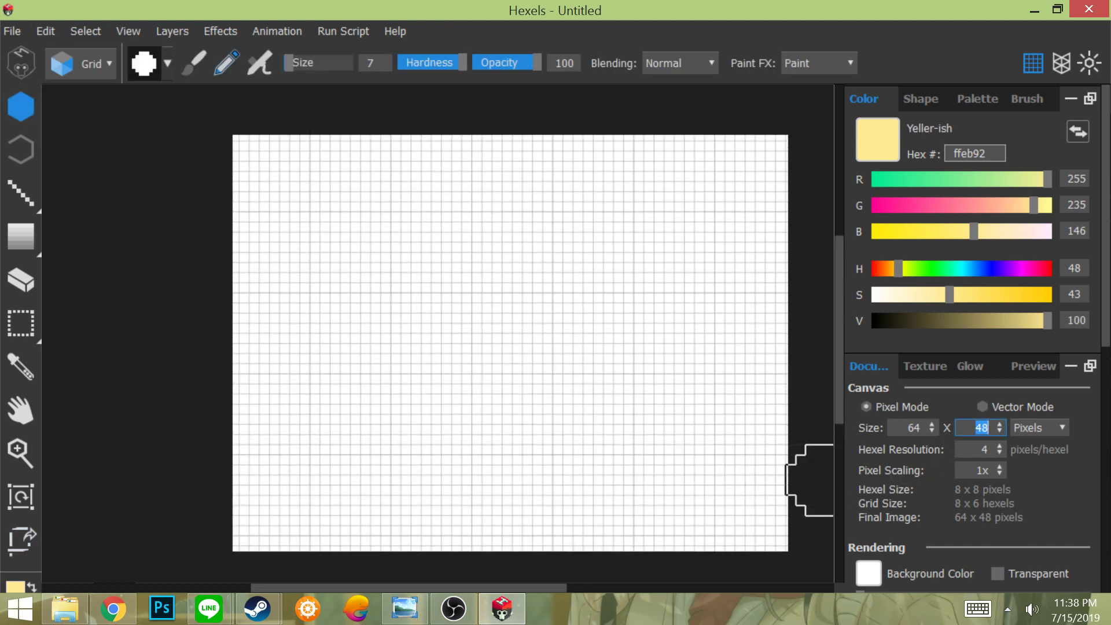
pyautogui.press('Return')
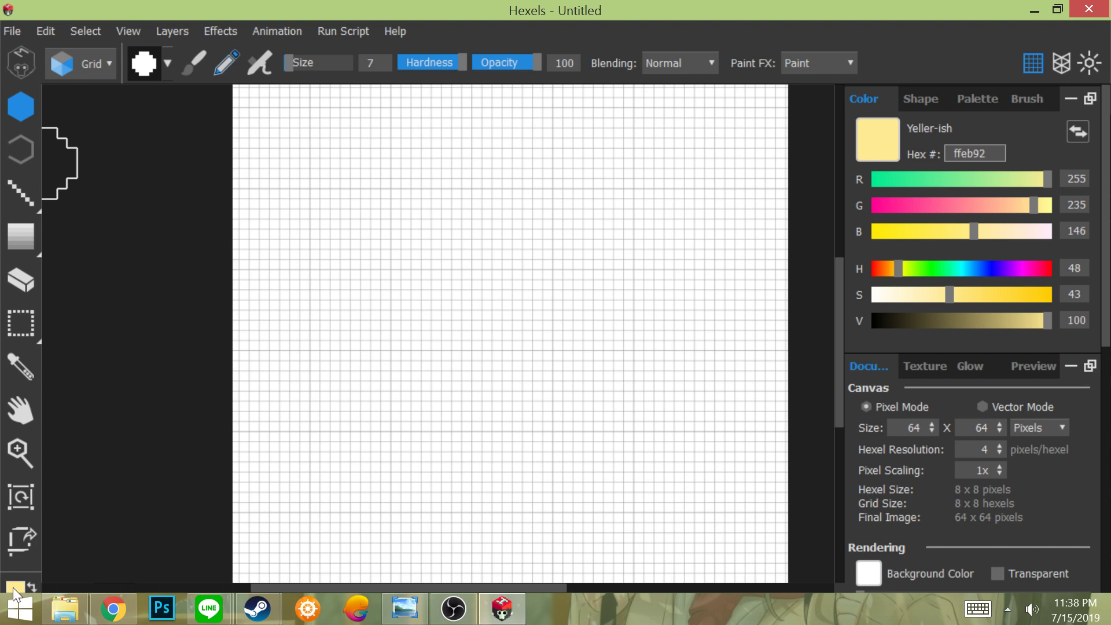
pyautogui.click(14, 594)
pyautogui.moveTo(509, 370); pyautogui.dragTo(585, 485)
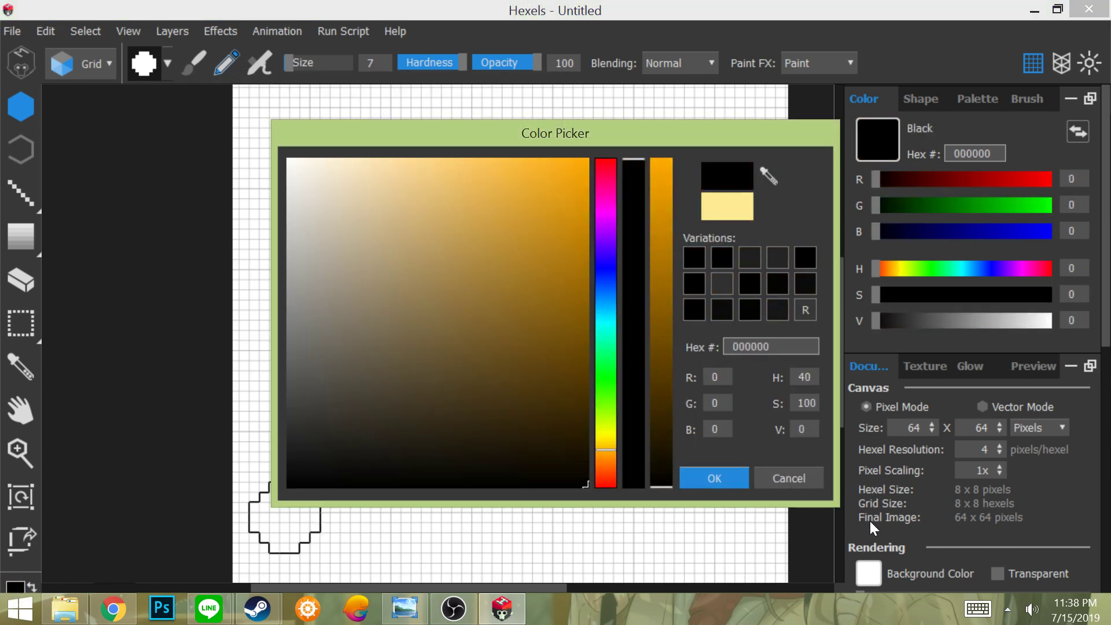
pyautogui.click(715, 478)
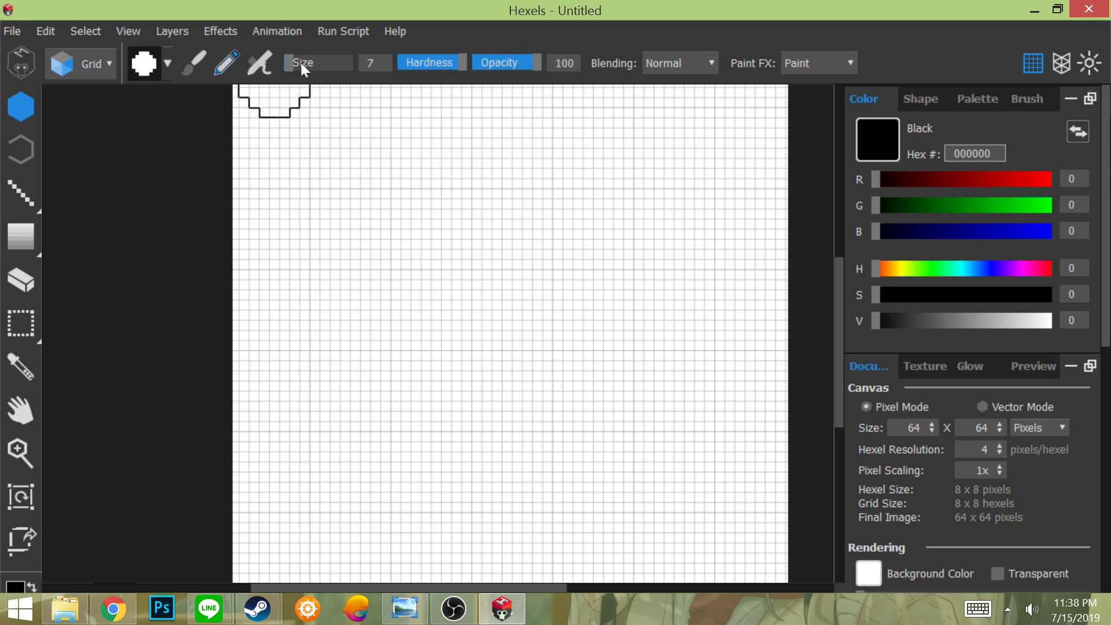
# - Set the brush size to 1, try a freehand black stroke on the canvas, and undo the stroke
pyautogui.moveTo(300, 60); pyautogui.dragTo(265, 61)
pyautogui.moveTo(282, 110); pyautogui.dragTo(429, 345)
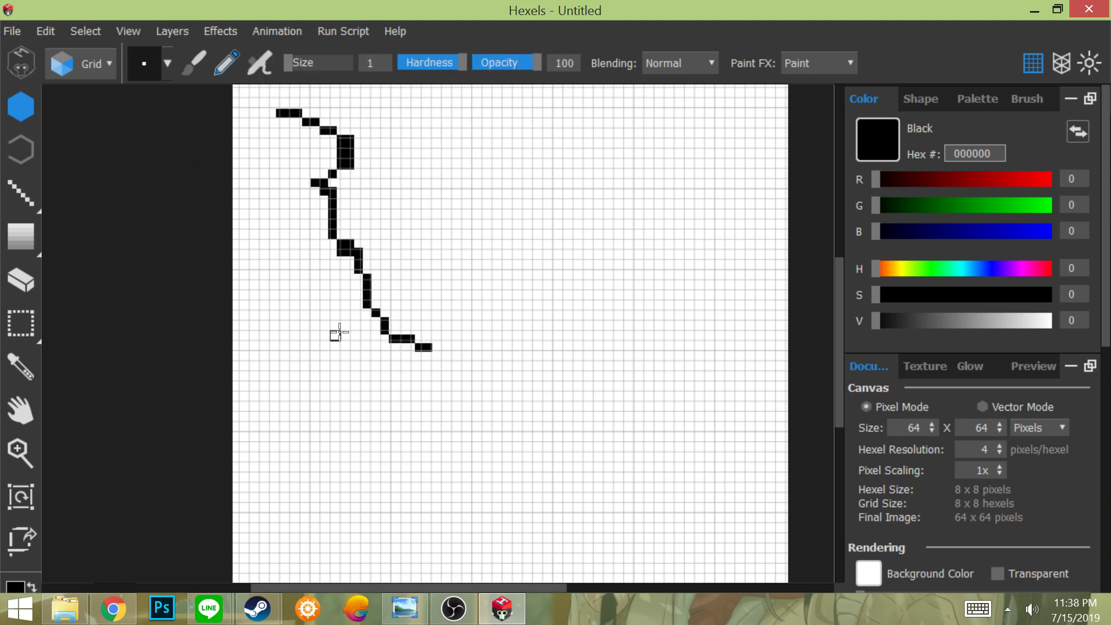
pyautogui.hotkey('ctrl', 'z')
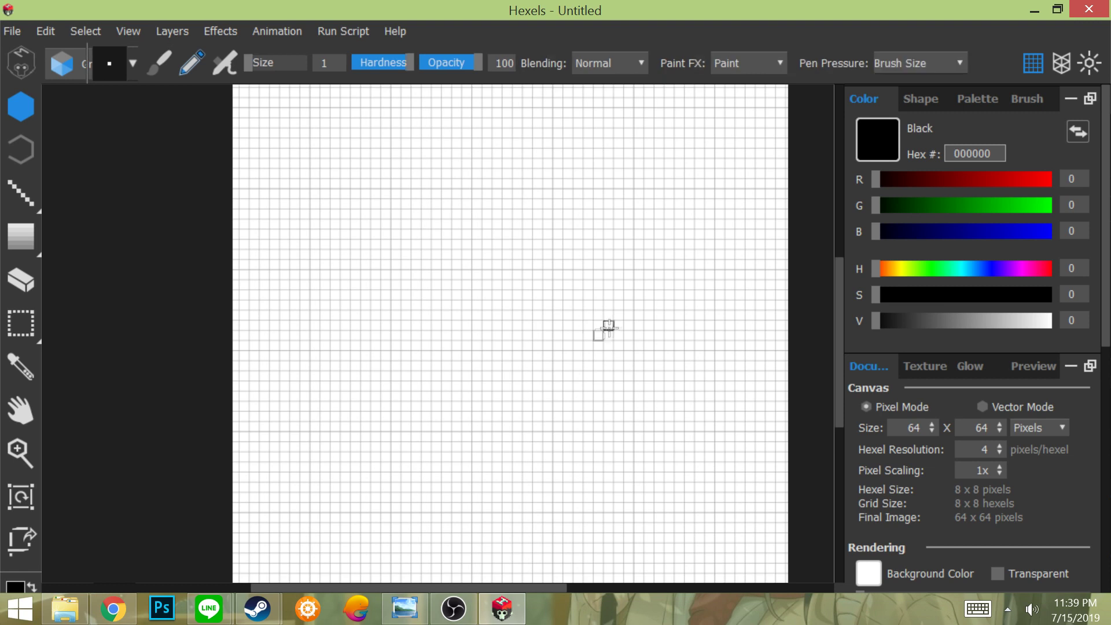
pyautogui.scroll(-2, 523, 295)
pyautogui.scroll(2, 487, 322)
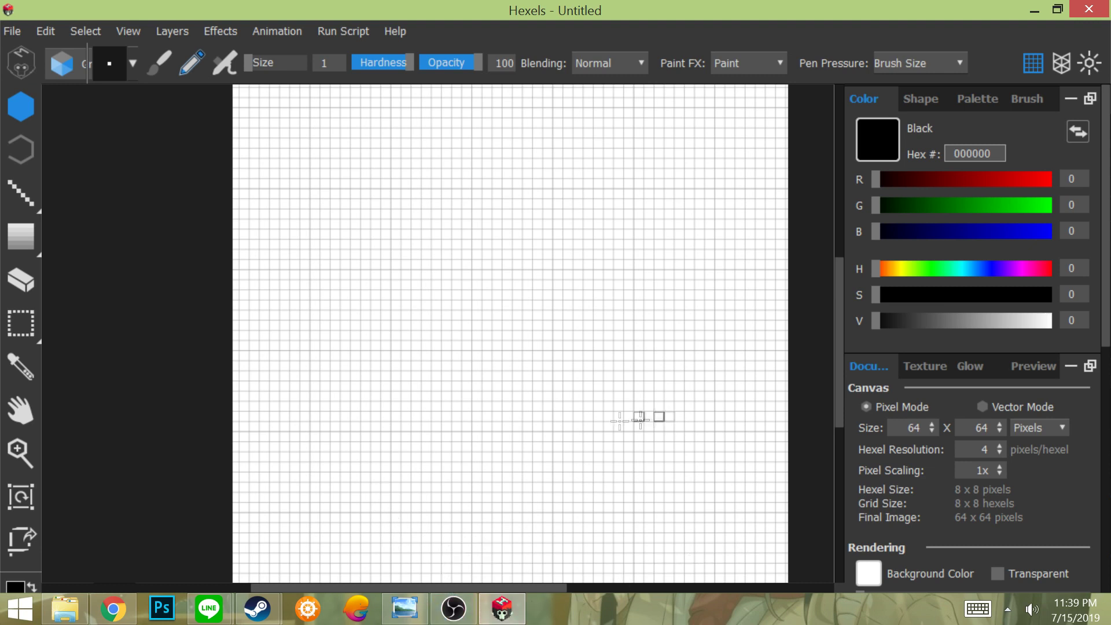
pyautogui.click(405, 610)
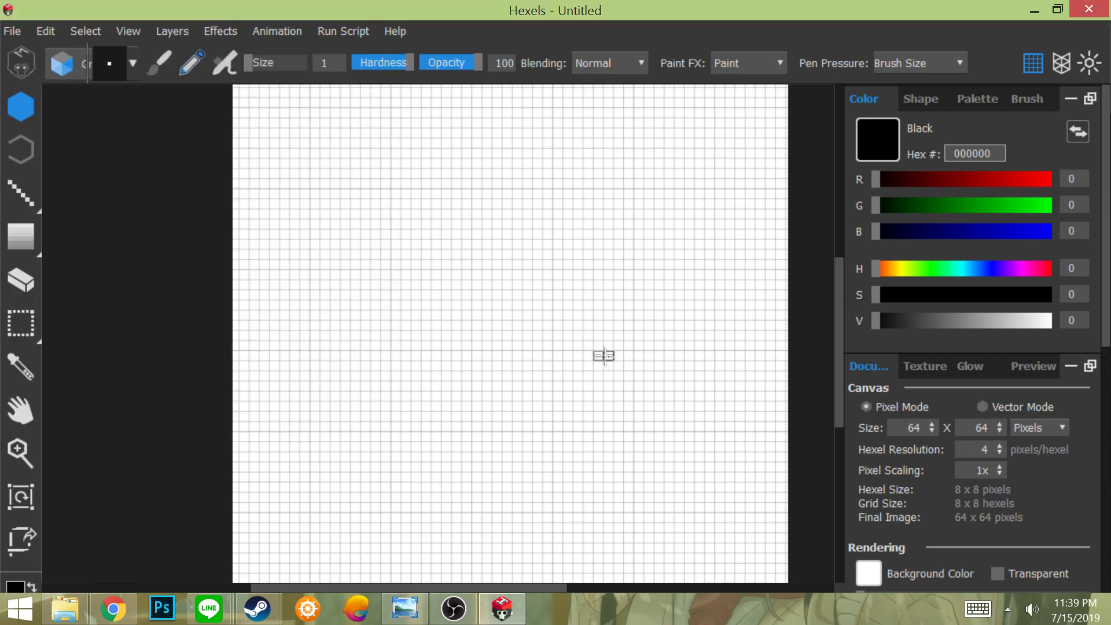
pyautogui.click(609, 346)
pyautogui.scroll(-2, 478, 478)
pyautogui.scroll(2, 555, 461)
# - Add a triangle-grid hexel layer above Layer 1, try black strokes on it, and undo them
pyautogui.moveTo(1107, 220); pyautogui.dragTo(1107, 469)
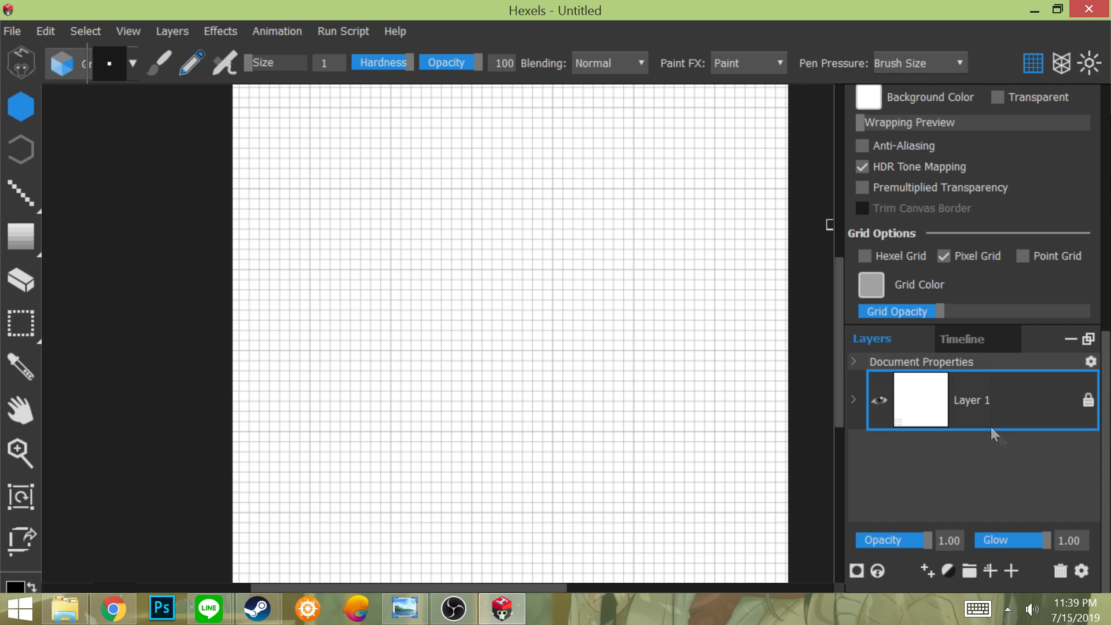
pyautogui.click(1008, 571)
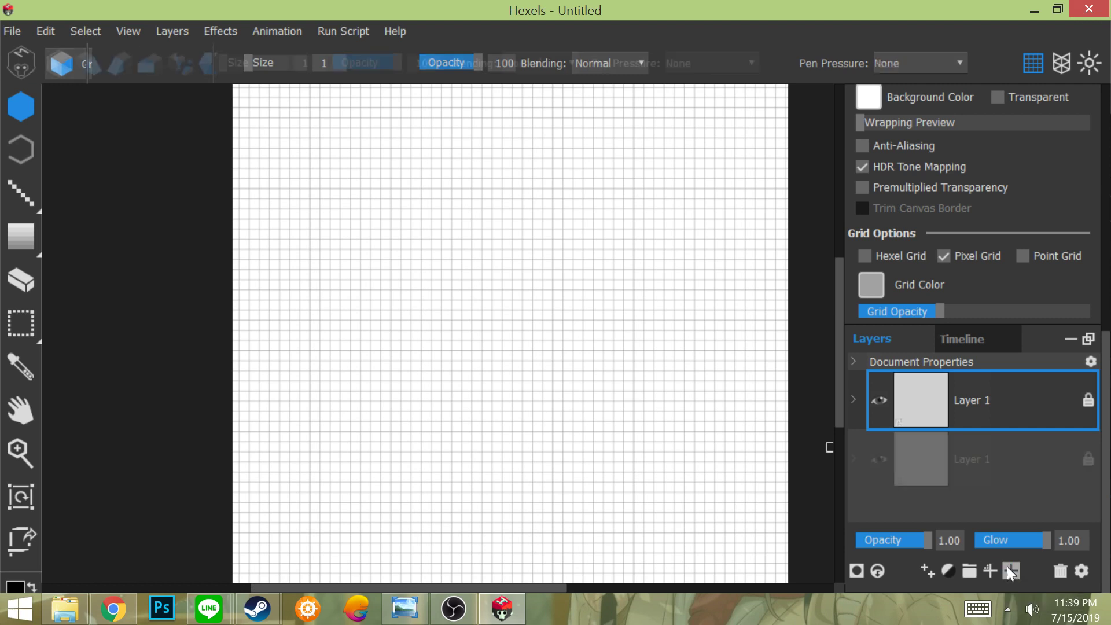
pyautogui.moveTo(742, 389)
pyautogui.mouseDown()
pyautogui.moveTo(650, 416)
pyautogui.moveTo(530, 417)
pyautogui.moveTo(464, 264)
pyautogui.moveTo(405, 445)
pyautogui.mouseUp()
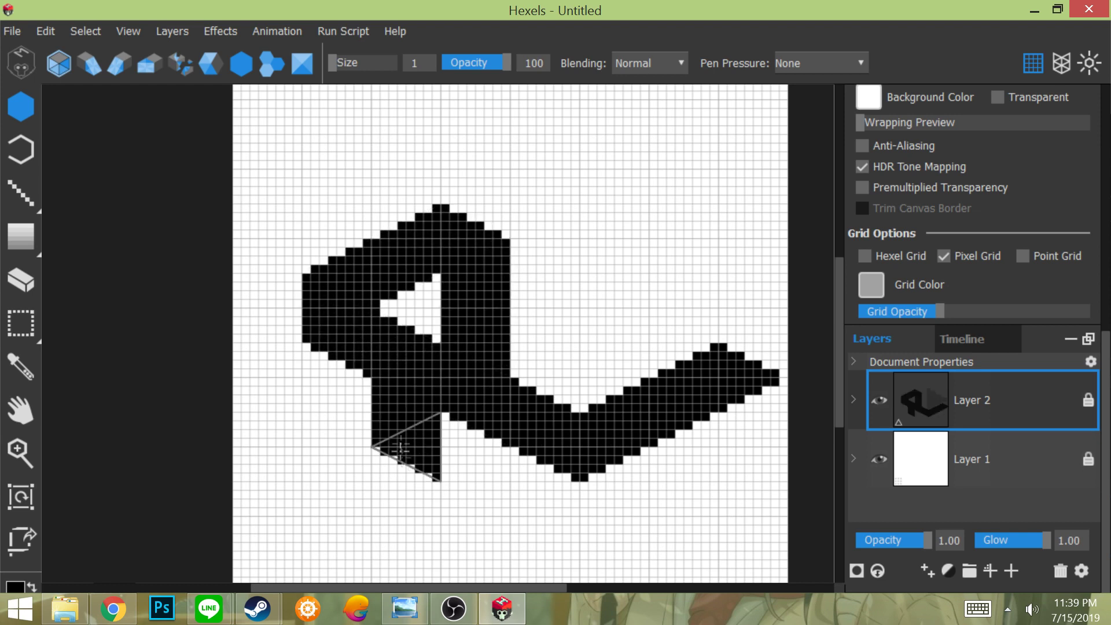
pyautogui.hotkey('ctrl', 'z')
pyautogui.moveTo(579, 275)
pyautogui.mouseDown()
pyautogui.moveTo(539, 330)
pyautogui.moveTo(472, 330)
pyautogui.moveTo(706, 376)
pyautogui.mouseUp()
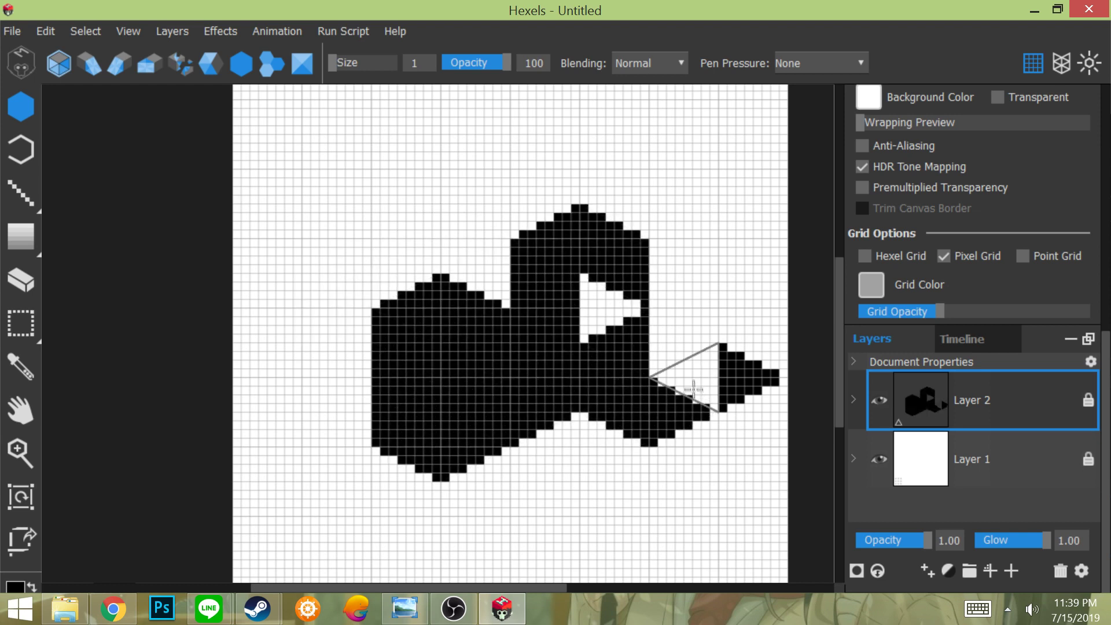
pyautogui.hotkey('ctrl', 'z')
pyautogui.hotkey('ctrl', 'z')
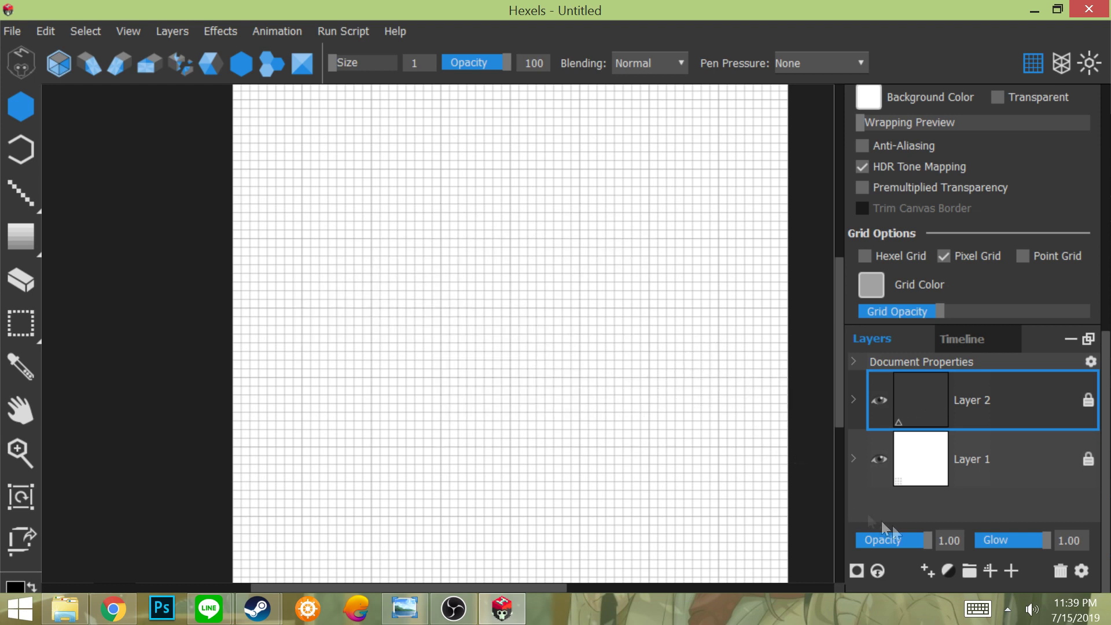
# - Add a pixel layer above Layer 2, try several freehand strokes with Brush Size pen pressure, and undo them
pyautogui.click(988, 571)
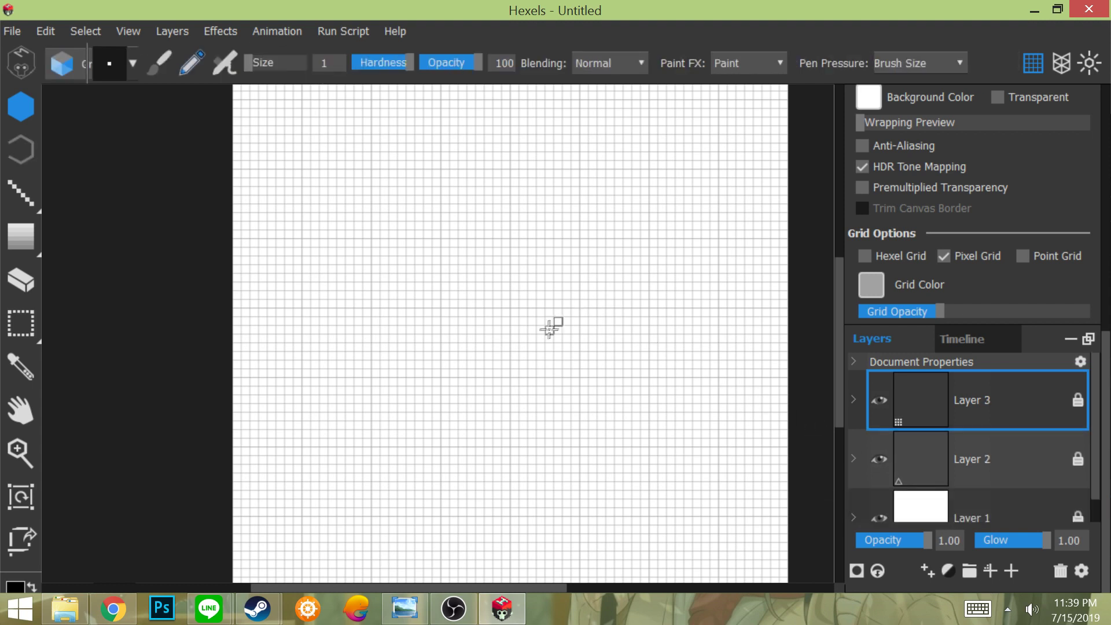
pyautogui.moveTo(550, 399); pyautogui.dragTo(492, 374)
pyautogui.hotkey('ctrl', 'z')
pyautogui.moveTo(513, 311)
pyautogui.mouseDown()
pyautogui.moveTo(575, 293)
pyautogui.moveTo(474, 450)
pyautogui.mouseUp()
pyautogui.hotkey('ctrl', 'z')
pyautogui.moveTo(505, 380)
pyautogui.mouseDown()
pyautogui.moveTo(637, 324)
pyautogui.moveTo(422, 392)
pyautogui.mouseUp()
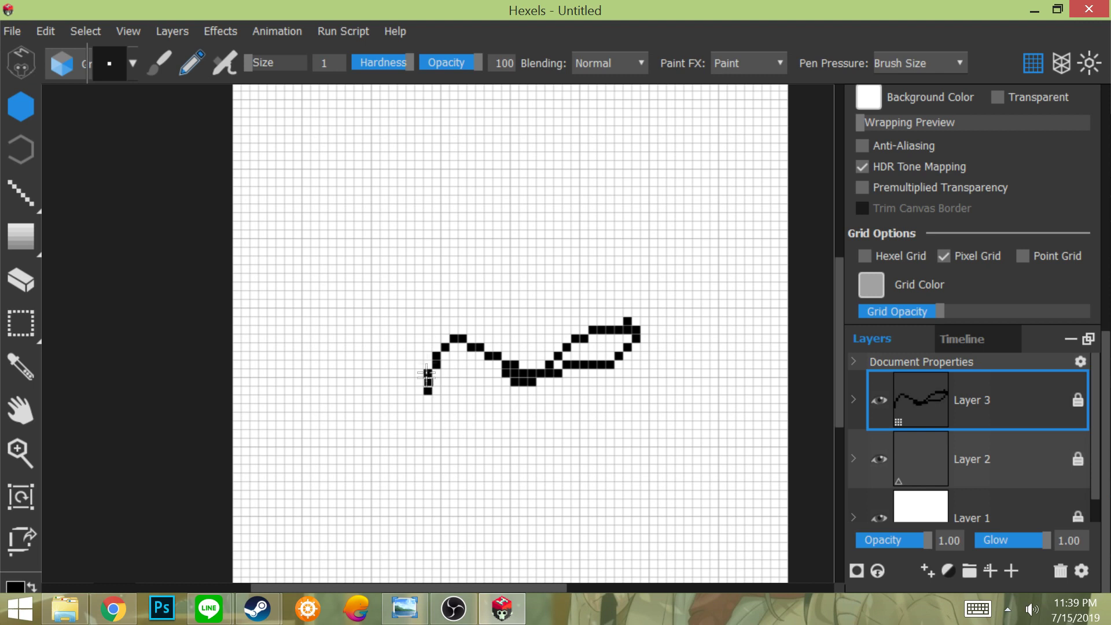
pyautogui.hotkey('ctrl', 'z')
pyautogui.moveTo(514, 277)
pyautogui.mouseDown()
pyautogui.moveTo(530, 324)
pyautogui.moveTo(501, 338)
pyautogui.mouseUp()
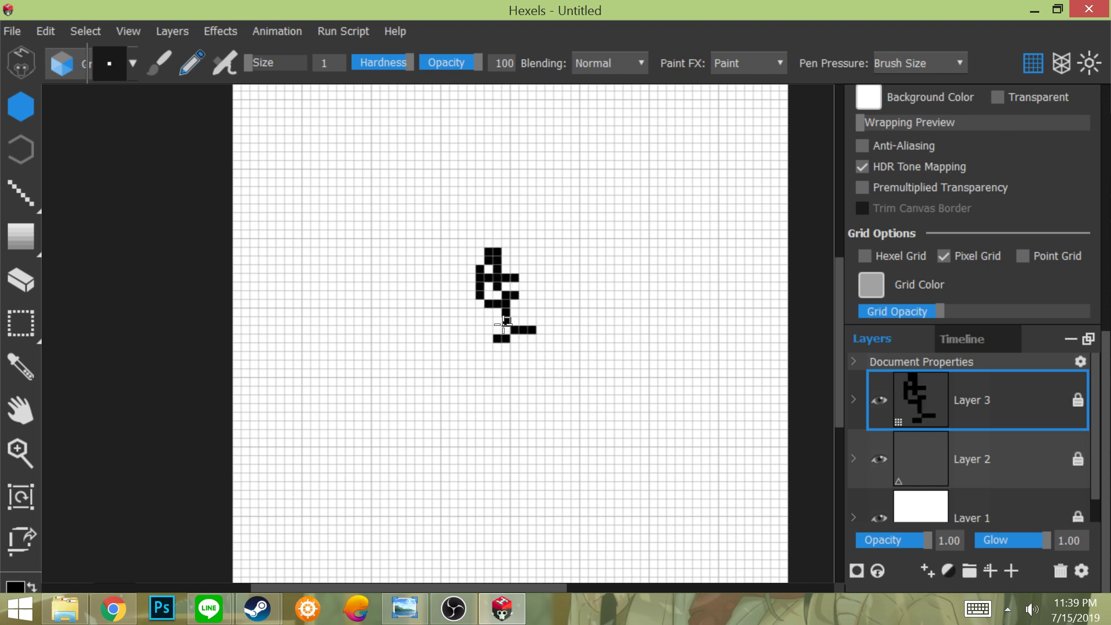
pyautogui.hotkey('ctrl', 'z')
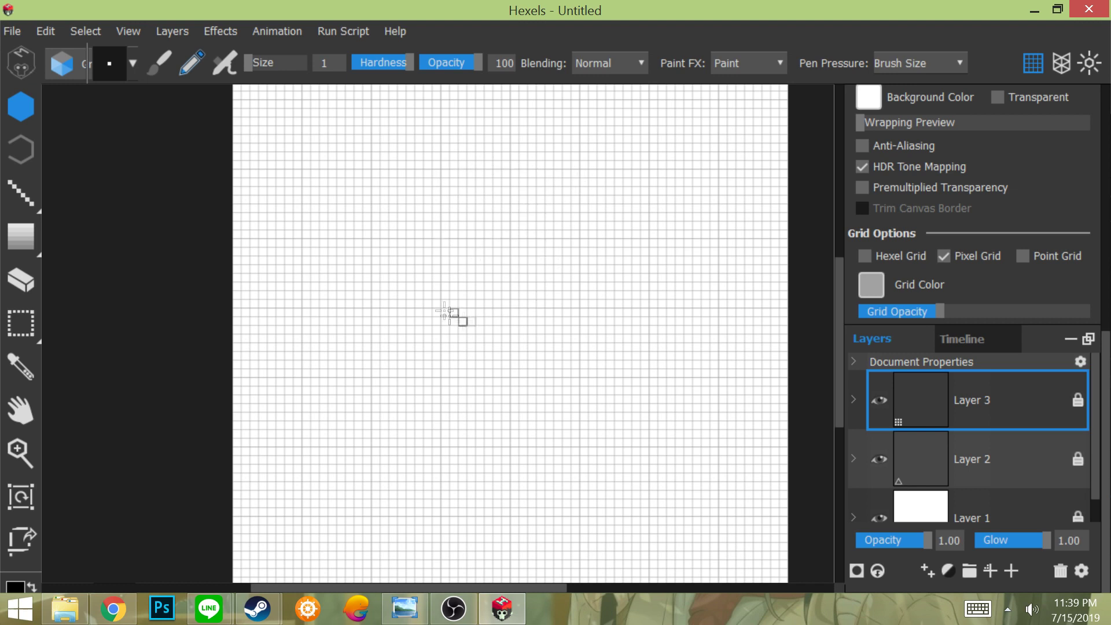
pyautogui.moveTo(561, 242); pyautogui.dragTo(480, 321)
pyautogui.hotkey('ctrl', 'z')
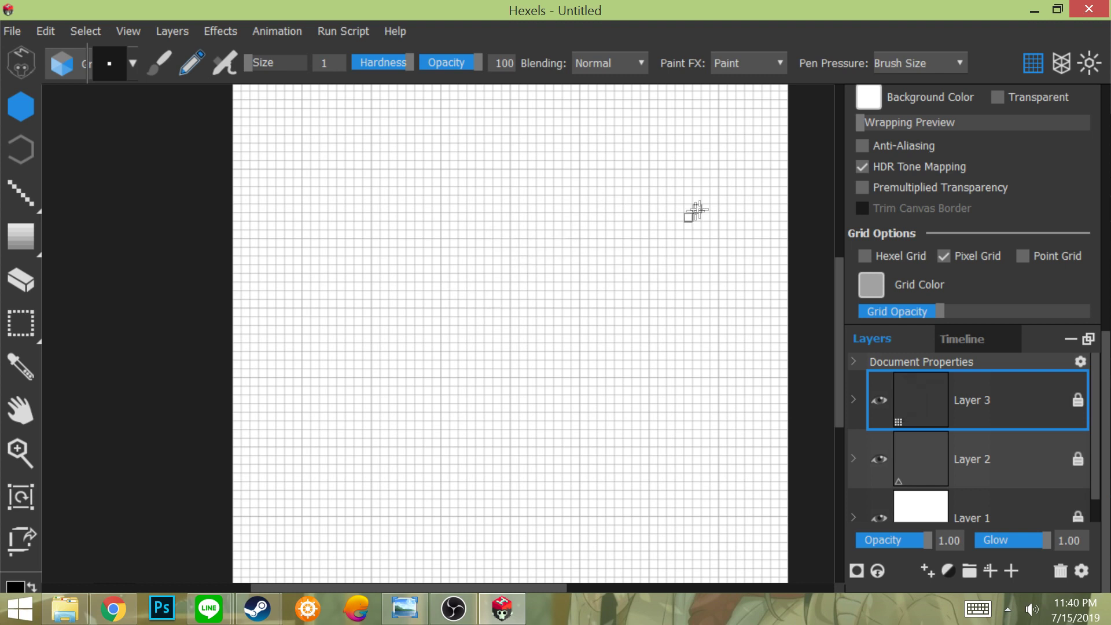
# - Set the brush's pen pressure to None, try a freehand stroke, and undo the stroke
pyautogui.click(920, 63)
pyautogui.click(906, 86)
pyautogui.click(944, 61)
pyautogui.moveTo(531, 207)
pyautogui.mouseDown()
pyautogui.moveTo(541, 206)
pyautogui.moveTo(528, 245)
pyautogui.moveTo(547, 496)
pyautogui.moveTo(702, 216)
pyautogui.moveTo(389, 442)
pyautogui.moveTo(446, 376)
pyautogui.mouseUp()
pyautogui.hotkey('ctrl', 'z')
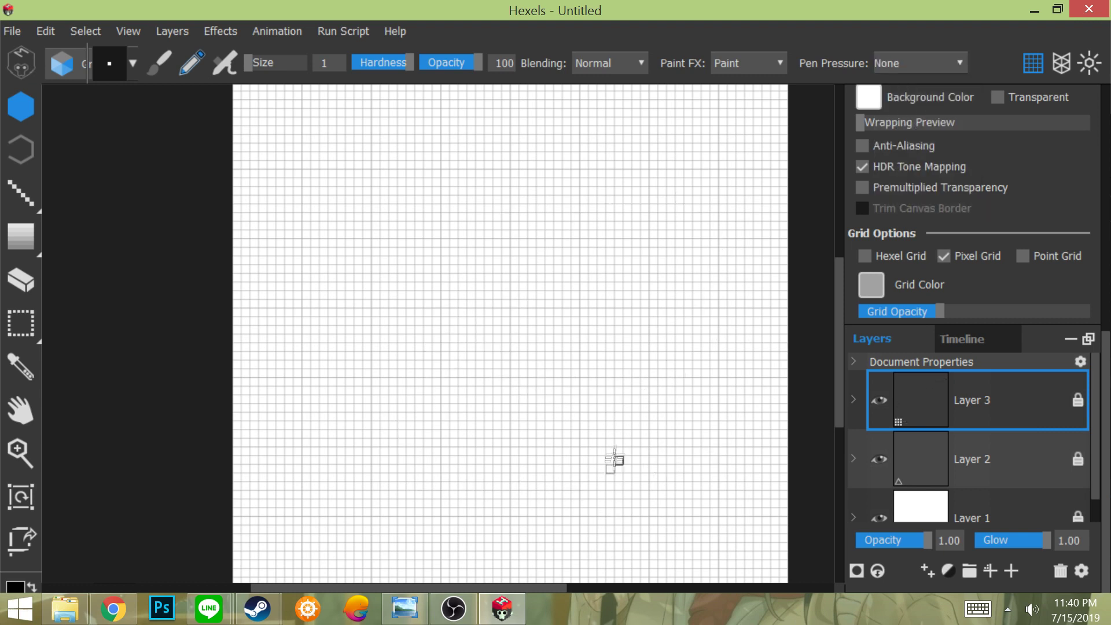
# - Draw a rounded, one-pixel-wide black chin and jaw curve in the lower middle of the canvas on Layer 3
pyautogui.moveTo(839, 339)
pyautogui.mouseDown()
pyautogui.moveTo(838, 375)
pyautogui.moveTo(835, 316)
pyautogui.moveTo(832, 360)
pyautogui.mouseUp()
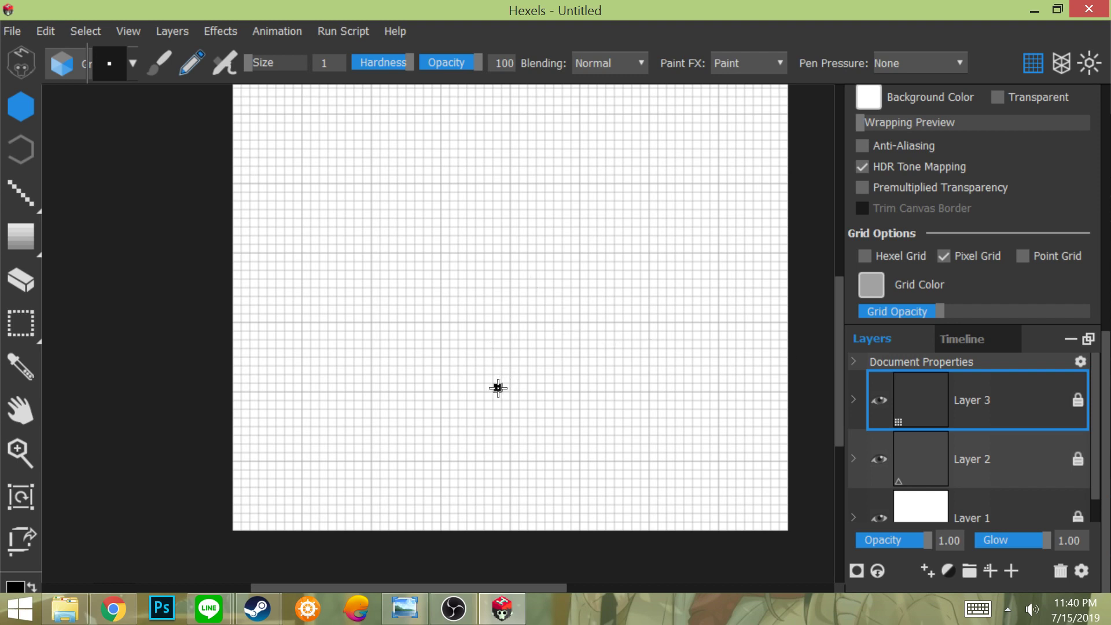
pyautogui.moveTo(532, 379)
pyautogui.mouseDown()
pyautogui.moveTo(540, 378)
pyautogui.moveTo(454, 352)
pyautogui.mouseUp()
pyautogui.moveTo(547, 372); pyautogui.dragTo(578, 326)
# - Draw straight vertical face sides of equal height upward from both ends of the jaw, undoing the uneven attempts
pyautogui.moveTo(445, 346); pyautogui.dragTo(436, 274)
pyautogui.hotkey('ctrl', 'z')
pyautogui.hotkey('ctrl', 'z')
pyautogui.hotkey('ctrl', 'z')
pyautogui.moveTo(445, 344); pyautogui.dragTo(436, 292)
pyautogui.hotkey('ctrl', 'z')
pyautogui.hotkey('ctrl', 'z')
pyautogui.moveTo(445, 345)
pyautogui.mouseDown()
pyautogui.moveTo(489, 257)
pyautogui.moveTo(461, 301)
pyautogui.moveTo(576, 311)
pyautogui.moveTo(455, 314)
pyautogui.moveTo(478, 255)
pyautogui.moveTo(584, 311)
pyautogui.moveTo(445, 291)
pyautogui.mouseUp()
pyautogui.hotkey('ctrl', 'z')
pyautogui.hotkey('ctrl', 'z')
pyautogui.moveTo(575, 311); pyautogui.dragTo(577, 293)
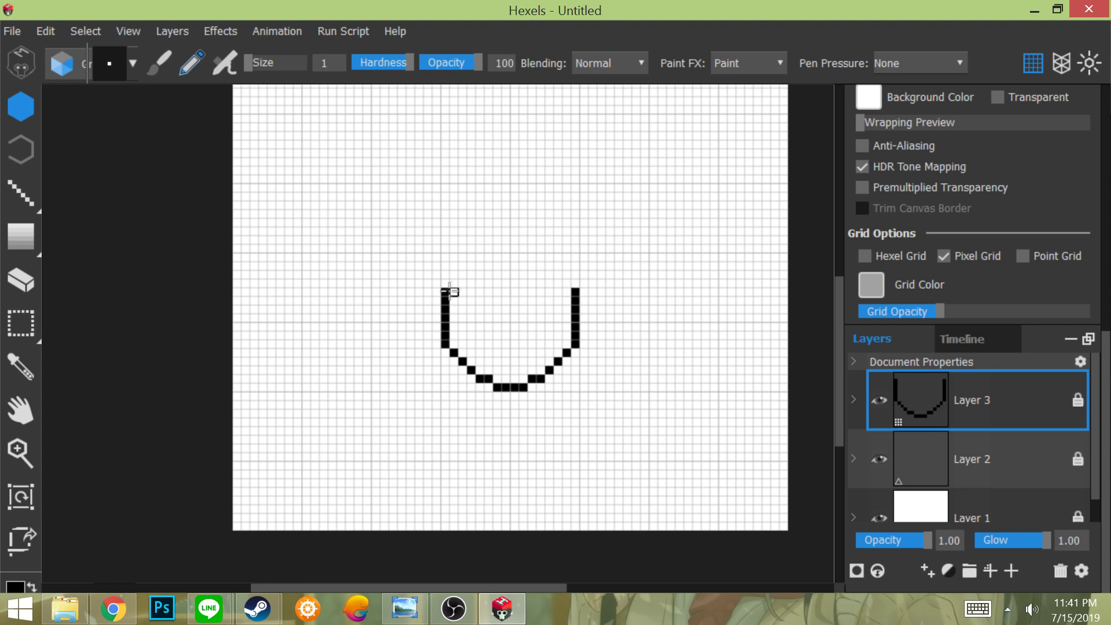
# - Draw a wide, flat-topped cap outline with an inner brim line above the face
pyautogui.moveTo(437, 284)
pyautogui.mouseDown()
pyautogui.moveTo(472, 261)
pyautogui.moveTo(561, 266)
pyautogui.moveTo(574, 282)
pyautogui.mouseUp()
pyautogui.moveTo(436, 282)
pyautogui.mouseDown()
pyautogui.moveTo(437, 257)
pyautogui.moveTo(455, 241)
pyautogui.moveTo(537, 230)
pyautogui.moveTo(456, 240)
pyautogui.moveTo(472, 230)
pyautogui.moveTo(576, 232)
pyautogui.moveTo(564, 239)
pyautogui.moveTo(584, 275)
pyautogui.mouseUp()
# - Draw solid black sunglasses with two lenses and a connecting bar across the upper face, and undo the last stray mark
pyautogui.moveTo(446, 292); pyautogui.dragTo(463, 292)
pyautogui.moveTo(575, 292); pyautogui.dragTo(557, 291)
pyautogui.moveTo(462, 302); pyautogui.dragTo(471, 309)
pyautogui.moveTo(559, 299); pyautogui.dragTo(549, 309)
pyautogui.moveTo(471, 293)
pyautogui.mouseDown()
pyautogui.moveTo(488, 293)
pyautogui.moveTo(489, 308)
pyautogui.mouseUp()
pyautogui.moveTo(549, 293)
pyautogui.mouseDown()
pyautogui.moveTo(540, 306)
pyautogui.moveTo(516, 294)
pyautogui.mouseUp()
pyautogui.hotkey('ctrl', 'z')
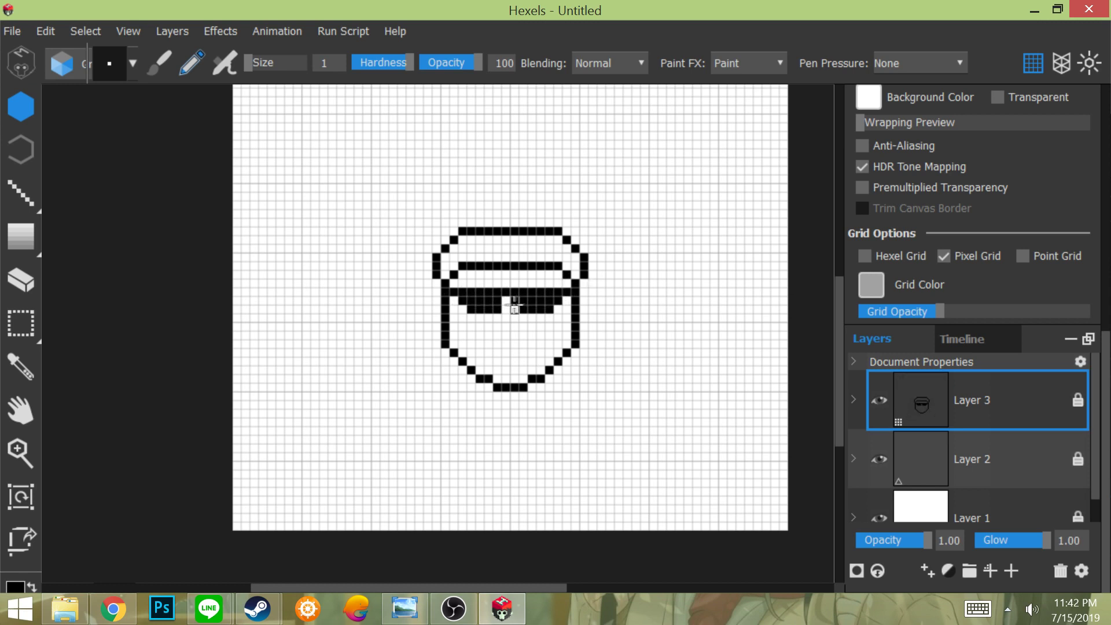
# - Undo the sunglasses, cap and upper face strokes back to the jaw curve with its short side lines
pyautogui.hotkey('ctrl', 'z')
pyautogui.hotkey('ctrl', 'z')
pyautogui.hotkey('ctrl', 'z')
pyautogui.hotkey('ctrl', 'z')
pyautogui.hotkey('ctrl', 'z')
pyautogui.hotkey('ctrl', 'z')
pyautogui.hotkey('ctrl', 'z')
pyautogui.hotkey('ctrl', 'z')
pyautogui.hotkey('ctrl', 'z')
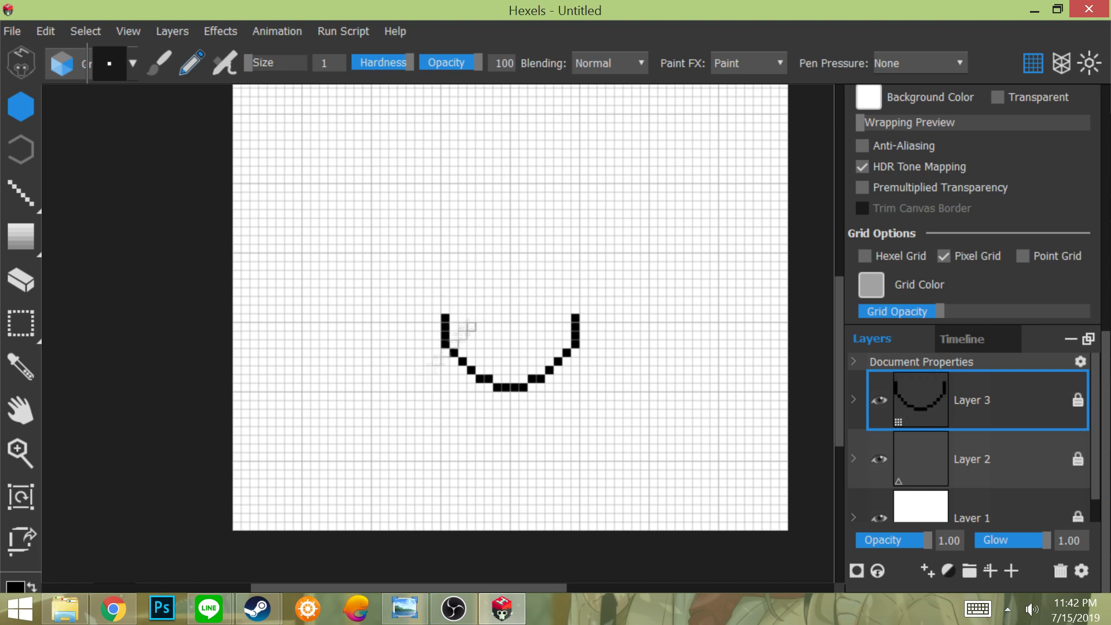
# - Extend both face sides upward and redraw the flat-topped cap with its inner brim line, undoing stray strokes
pyautogui.moveTo(445, 308); pyautogui.dragTo(445, 297)
pyautogui.moveTo(575, 316)
pyautogui.mouseDown()
pyautogui.moveTo(447, 291)
pyautogui.moveTo(574, 292)
pyautogui.moveTo(556, 274)
pyautogui.moveTo(439, 264)
pyautogui.moveTo(466, 248)
pyautogui.moveTo(597, 238)
pyautogui.moveTo(554, 245)
pyautogui.moveTo(585, 283)
pyautogui.mouseUp()
pyautogui.hotkey('ctrl', 'z')
pyautogui.click(445, 266)
pyautogui.hotkey('ctrl', 'z')
pyautogui.hotkey('ctrl', 'z')
pyautogui.moveTo(453, 301); pyautogui.dragTo(462, 301)
pyautogui.moveTo(566, 301); pyautogui.dragTo(558, 300)
pyautogui.hotkey('ctrl', 'z')
pyautogui.hotkey('ctrl', 'z')
# - Redraw the solid black two-lens sunglasses with temples reaching the face sides, and add a nose and mouth below
pyautogui.click(454, 300)
pyautogui.moveTo(463, 294)
pyautogui.mouseDown()
pyautogui.moveTo(475, 320)
pyautogui.moveTo(463, 302)
pyautogui.moveTo(497, 313)
pyautogui.mouseUp()
pyautogui.hotkey('ctrl', 'z')
pyautogui.hotkey('ctrl', 'z')
pyautogui.click(454, 309)
pyautogui.hotkey('ctrl', 'z')
pyautogui.hotkey('ctrl', 'z')
pyautogui.moveTo(567, 309)
pyautogui.mouseDown()
pyautogui.moveTo(522, 305)
pyautogui.moveTo(524, 318)
pyautogui.moveTo(490, 325)
pyautogui.mouseUp()
pyautogui.hotkey('ctrl', 'z')
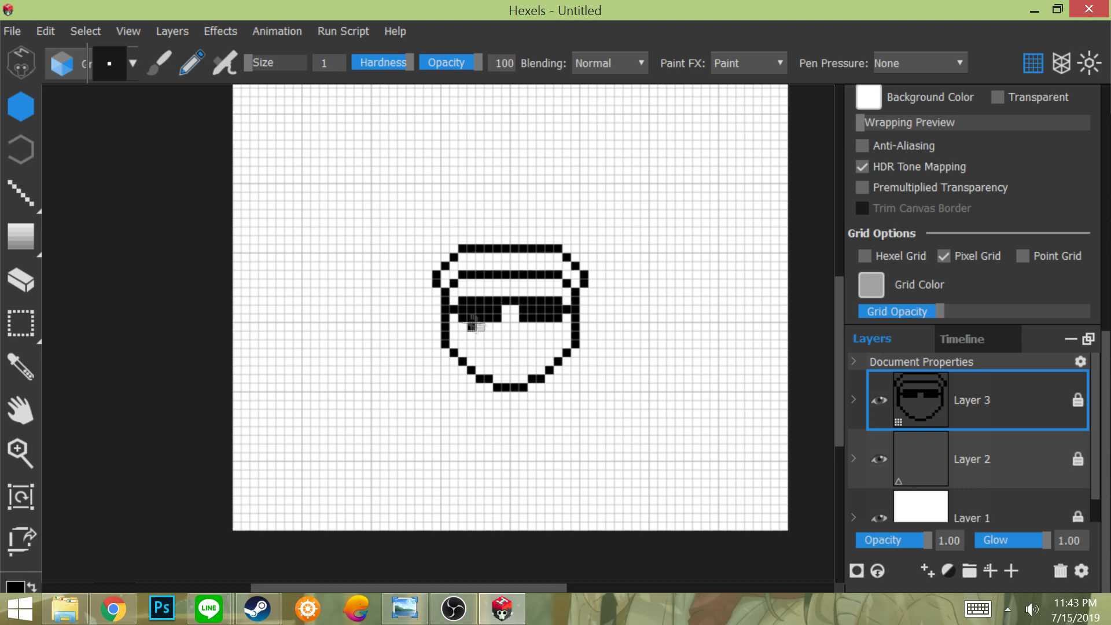
pyautogui.moveTo(505, 334)
pyautogui.mouseDown()
pyautogui.moveTo(502, 363)
pyautogui.moveTo(483, 353)
pyautogui.moveTo(541, 352)
pyautogui.mouseUp()
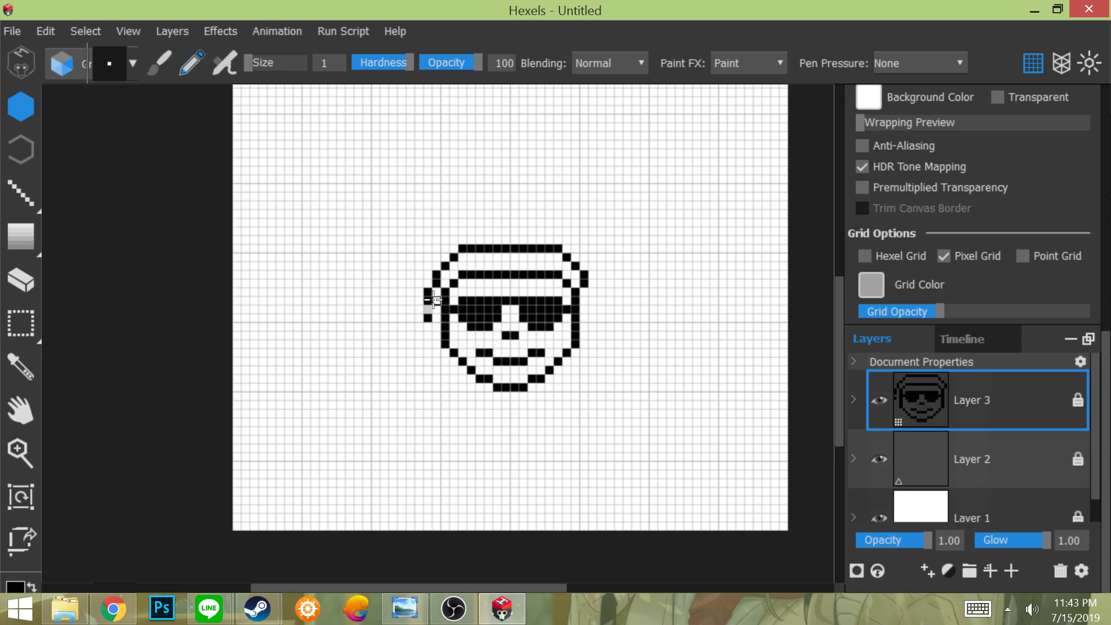
# - Draw matching side locks of hair from the cap down along both sides of the face to the jaw
pyautogui.moveTo(435, 298)
pyautogui.mouseDown()
pyautogui.moveTo(429, 341)
pyautogui.moveTo(467, 370)
pyautogui.mouseUp()
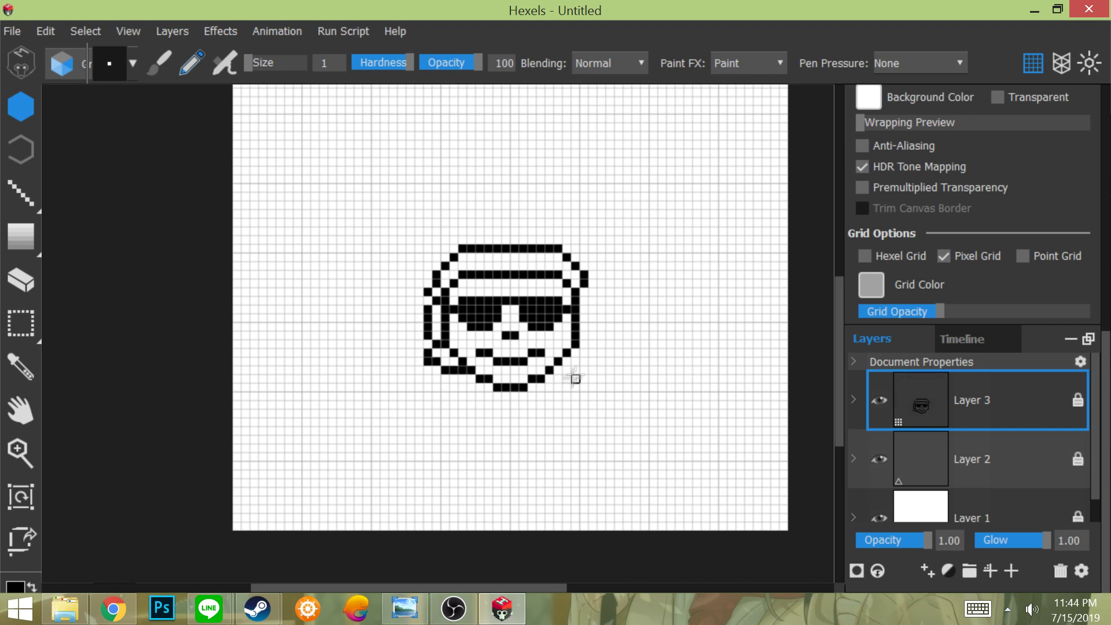
pyautogui.moveTo(577, 370)
pyautogui.mouseDown()
pyautogui.moveTo(596, 347)
pyautogui.moveTo(586, 344)
pyautogui.moveTo(591, 294)
pyautogui.mouseUp()
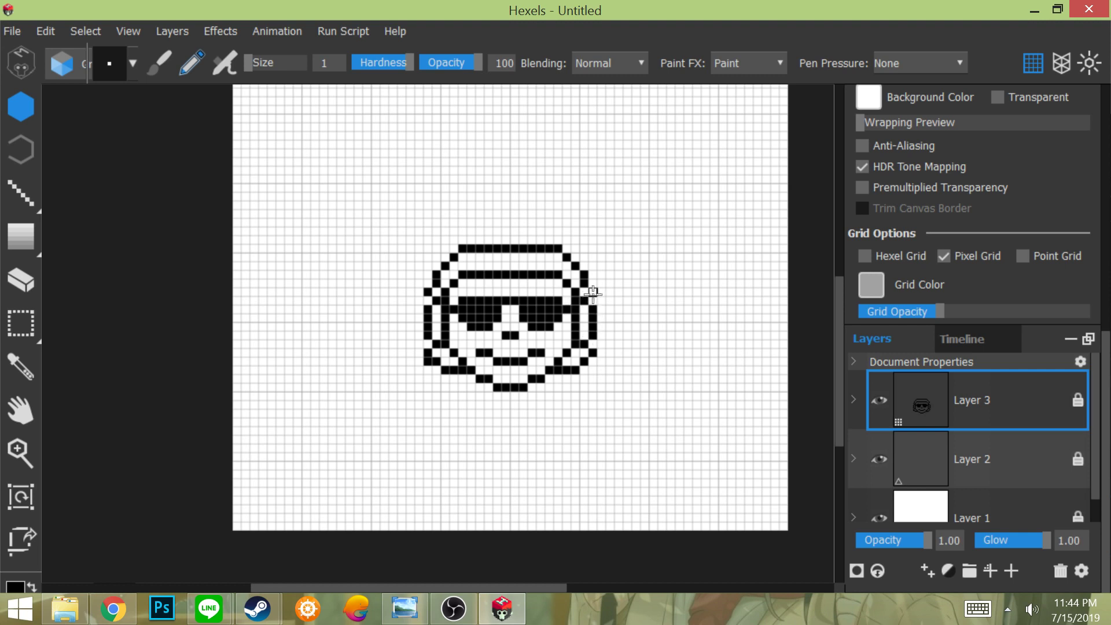
pyautogui.hotkey('ctrl', 'z')
# - Draw the left part of a bushy hair outline from the cap's side up to a tuft, correcting misplaced pixels
pyautogui.click(419, 282)
pyautogui.moveTo(412, 268)
pyautogui.mouseDown()
pyautogui.moveTo(408, 242)
pyautogui.moveTo(434, 204)
pyautogui.mouseUp()
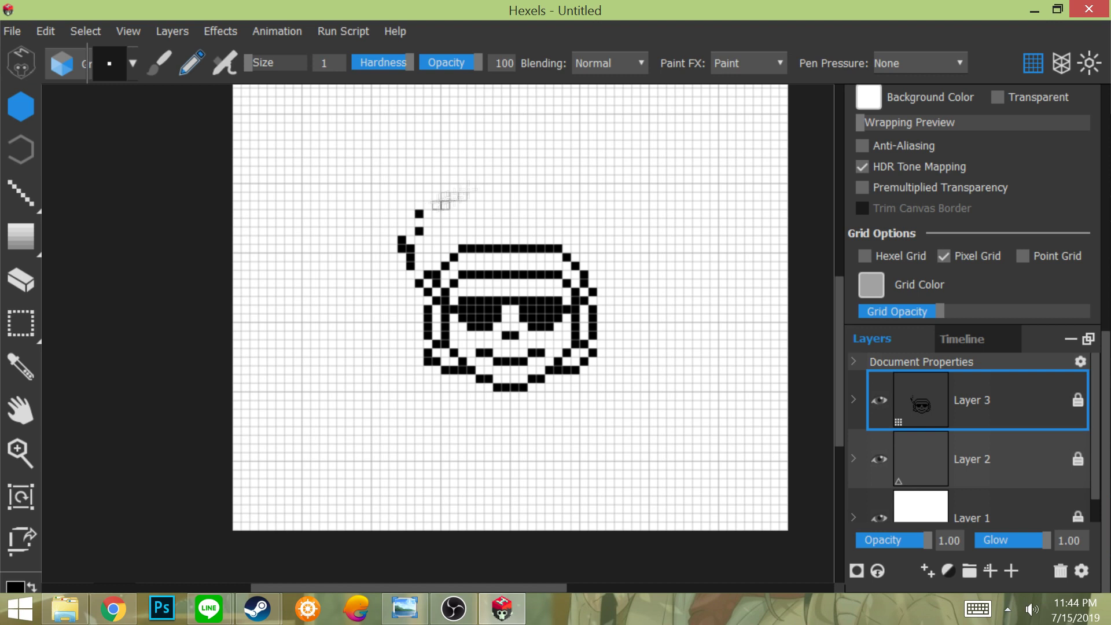
pyautogui.click(411, 274)
pyautogui.rightClick(407, 248)
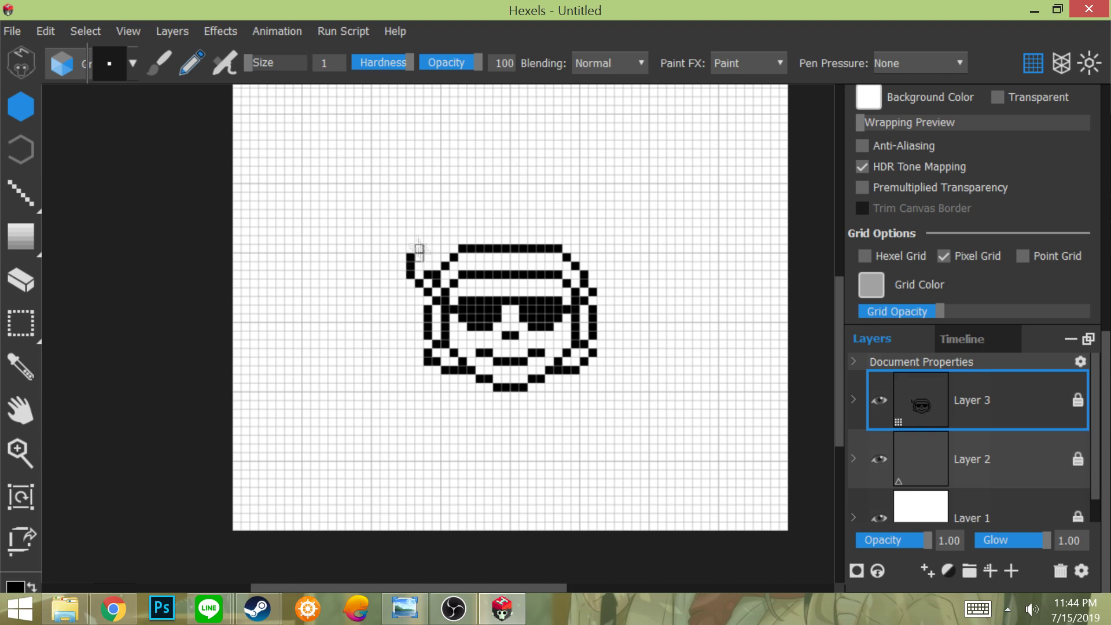
pyautogui.moveTo(404, 248)
pyautogui.mouseDown()
pyautogui.moveTo(472, 178)
pyautogui.moveTo(490, 183)
pyautogui.moveTo(470, 186)
pyautogui.moveTo(463, 172)
pyautogui.moveTo(495, 176)
pyautogui.moveTo(462, 161)
pyautogui.moveTo(496, 180)
pyautogui.moveTo(452, 174)
pyautogui.moveTo(478, 165)
pyautogui.mouseUp()
pyautogui.rightClick(479, 179)
pyautogui.rightClick(463, 168)
pyautogui.rightClick(463, 162)
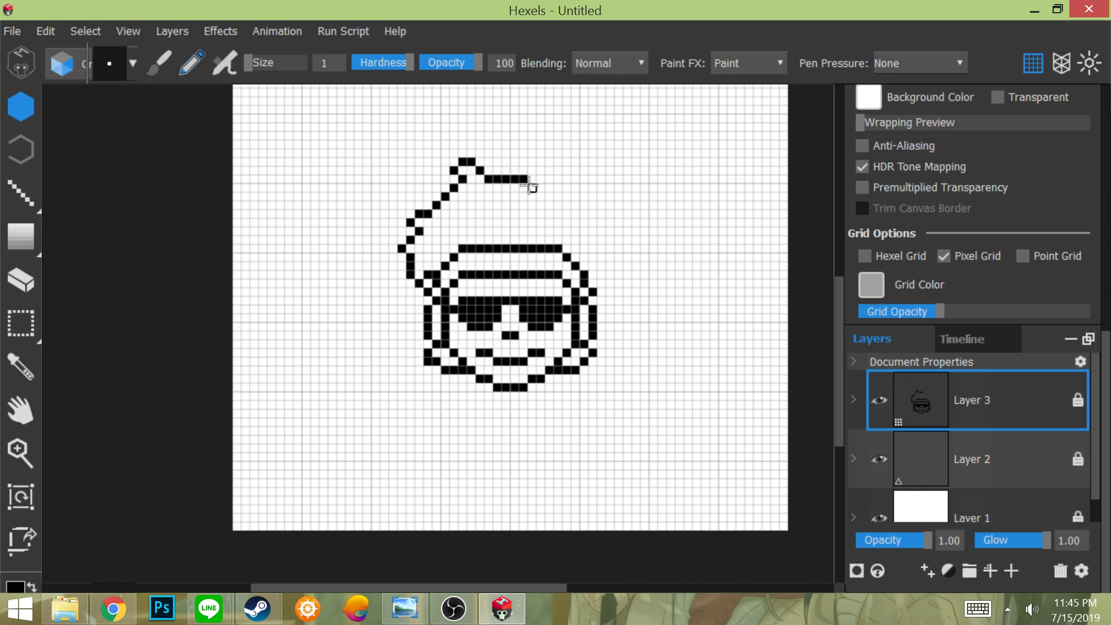
# - Continue the hair outline with a curve down the right side of the head to the cap, cleaning up its end
pyautogui.moveTo(602, 223)
pyautogui.mouseDown()
pyautogui.moveTo(611, 290)
pyautogui.moveTo(601, 291)
pyautogui.mouseUp()
pyautogui.rightClick(610, 283)
pyautogui.rightClick(602, 292)
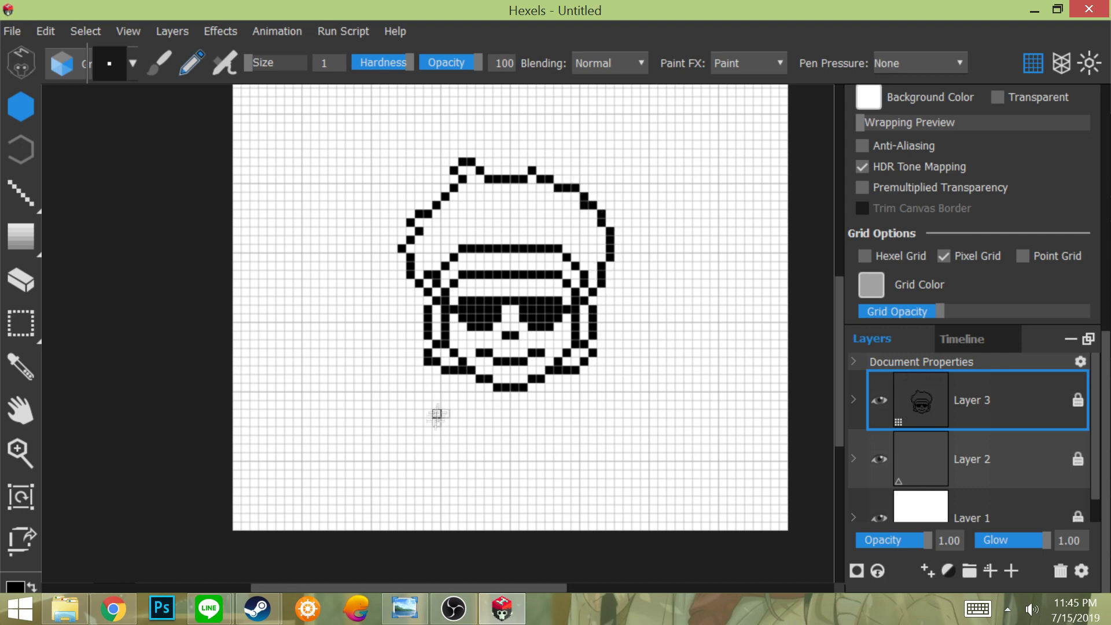
# - Select all of Layer 3, move the head drawing higher on the canvas, apply the transform and deselect
pyautogui.hotkey('ctrl', 't')
pyautogui.hotkey('ctrl', 'a')
pyautogui.hotkey('ctrl', 't')
pyautogui.moveTo(741, 382); pyautogui.dragTo(750, 304)
pyautogui.moveTo(839, 294); pyautogui.dragTo(837, 242)
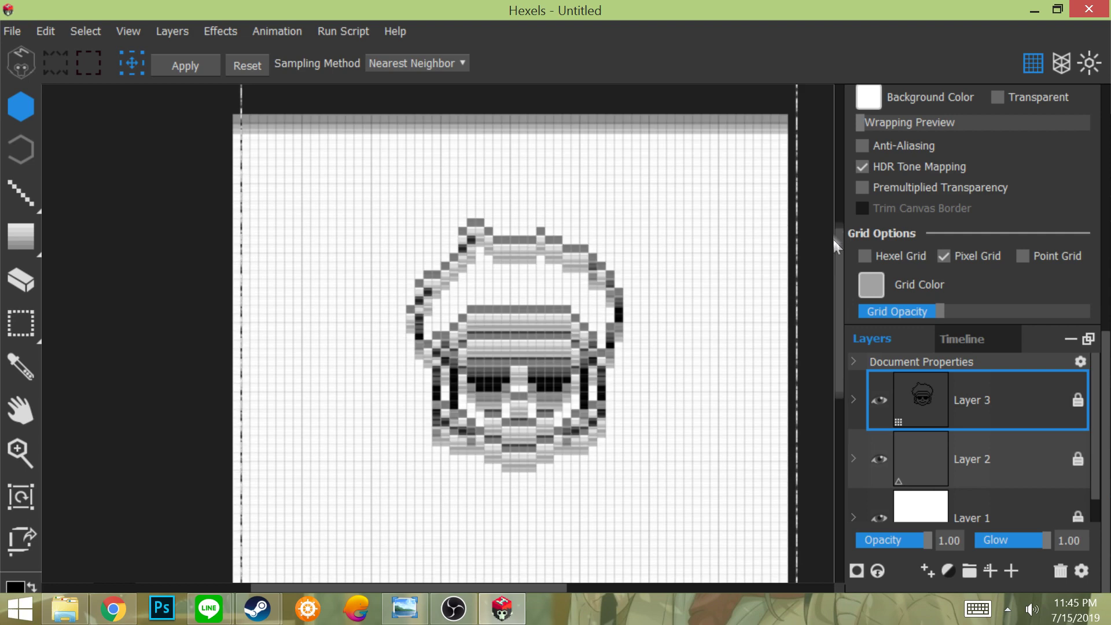
pyautogui.moveTo(569, 326); pyautogui.dragTo(569, 283)
pyautogui.press('Return')
pyautogui.hotkey('ctrl', 'd')
pyautogui.moveTo(838, 249); pyautogui.dragTo(837, 272)
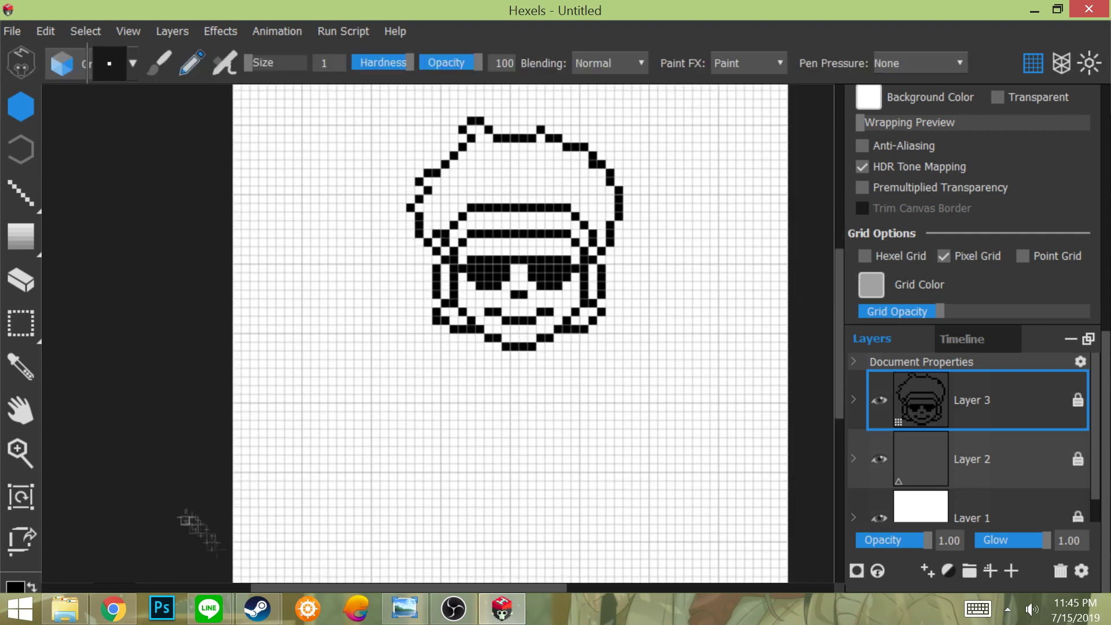
# - Draw a hoodie collar under the chin with a V-shaped neckline and a centre line running down the chest
pyautogui.press('z')
pyautogui.click(20, 106)
pyautogui.moveTo(462, 346)
pyautogui.mouseDown()
pyautogui.moveTo(471, 361)
pyautogui.moveTo(497, 364)
pyautogui.mouseUp()
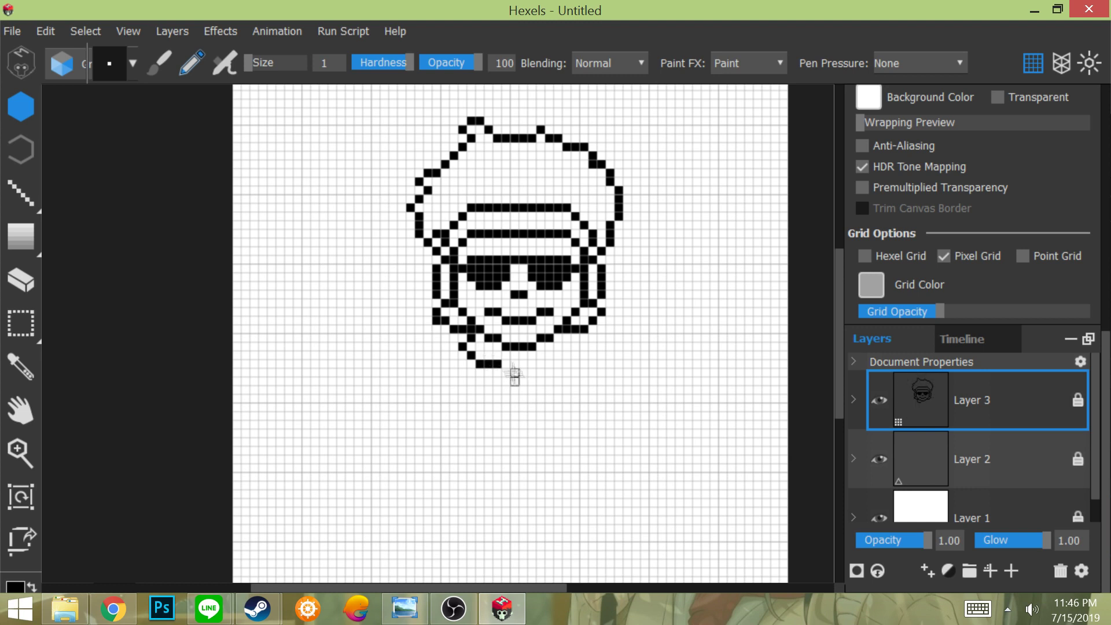
pyautogui.click(566, 338)
pyautogui.moveTo(557, 365)
pyautogui.mouseDown()
pyautogui.moveTo(490, 404)
pyautogui.moveTo(530, 384)
pyautogui.moveTo(515, 495)
pyautogui.mouseUp()
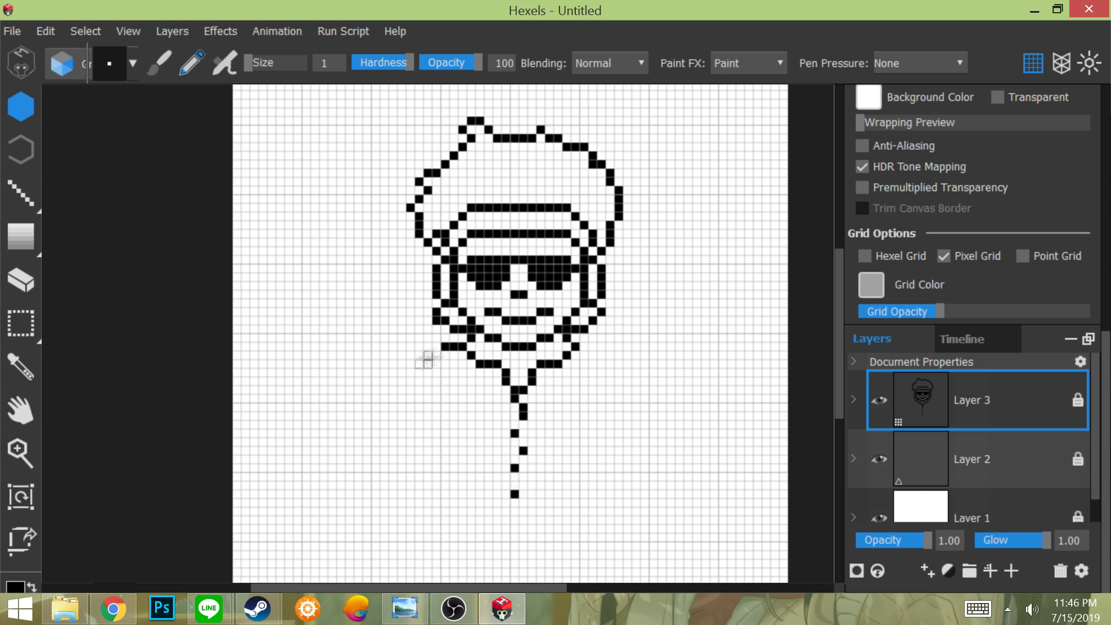
# - Draw the left shoulder sloping from the collar into the upper arm, undoing the misplaced lower arm strokes
pyautogui.click(428, 363)
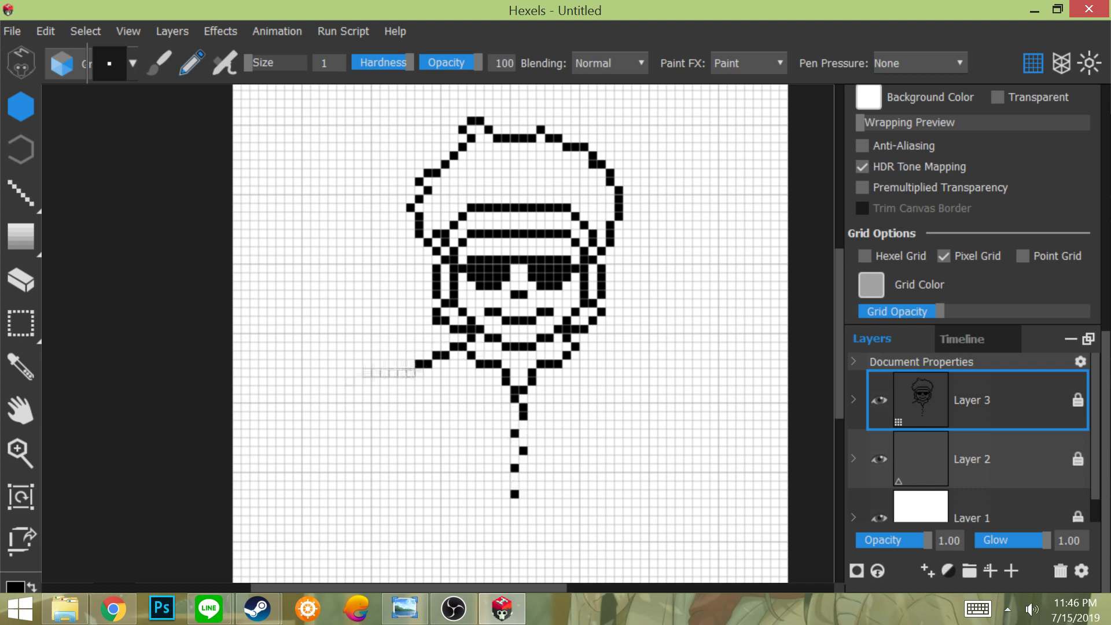
pyautogui.moveTo(437, 362); pyautogui.dragTo(402, 364)
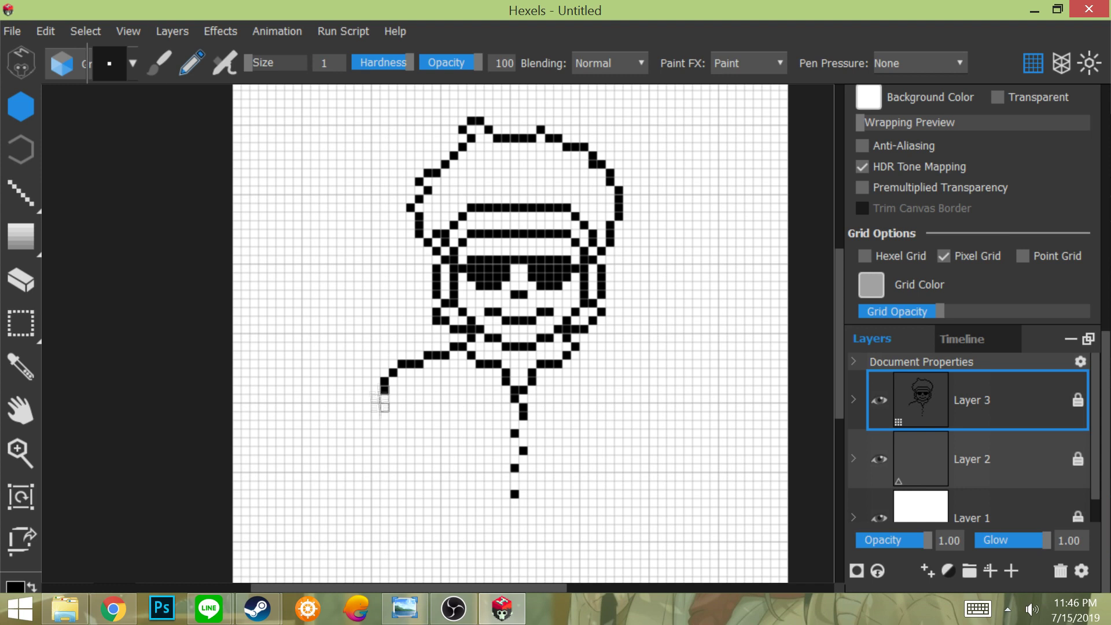
pyautogui.moveTo(372, 429)
pyautogui.mouseDown()
pyautogui.moveTo(386, 516)
pyautogui.moveTo(372, 474)
pyautogui.moveTo(352, 520)
pyautogui.mouseUp()
pyautogui.moveTo(445, 416); pyautogui.dragTo(445, 425)
pyautogui.hotkey('ctrl', 'z')
pyautogui.hotkey('ctrl', 'z')
pyautogui.hotkey('ctrl', 'z')
pyautogui.hotkey('ctrl', 'z')
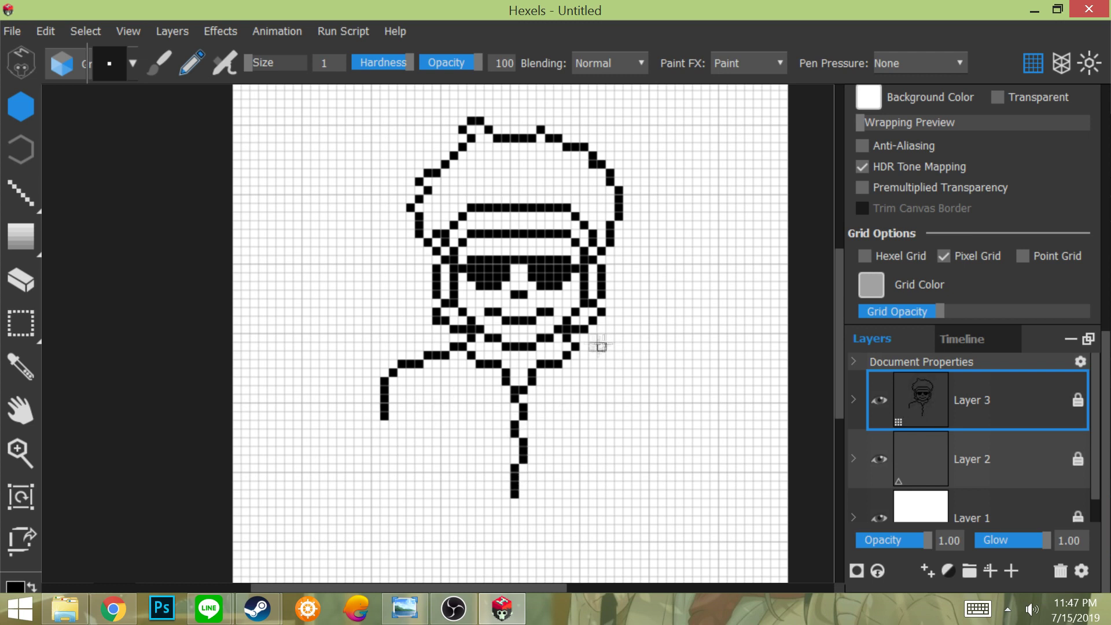
# - Draw the right shoulder and the outer arm line bending at the elbow, undoing the uneven strokes
pyautogui.moveTo(615, 364); pyautogui.dragTo(645, 372)
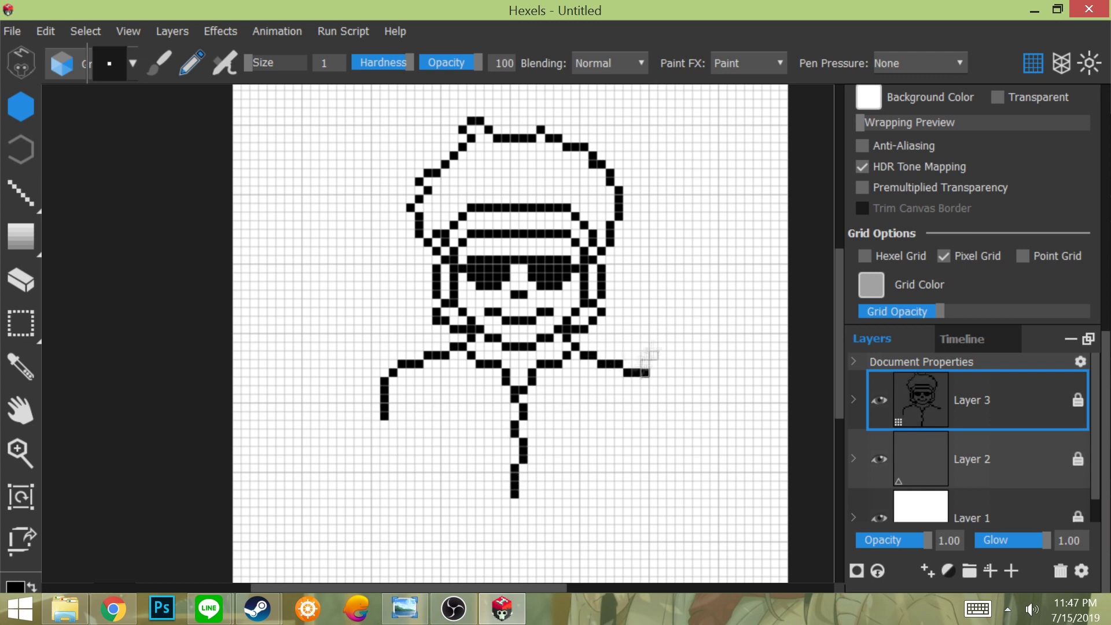
pyautogui.hotkey('ctrl', 'z')
pyautogui.hotkey('ctrl', 'z')
pyautogui.moveTo(584, 355); pyautogui.dragTo(640, 363)
pyautogui.click(644, 372)
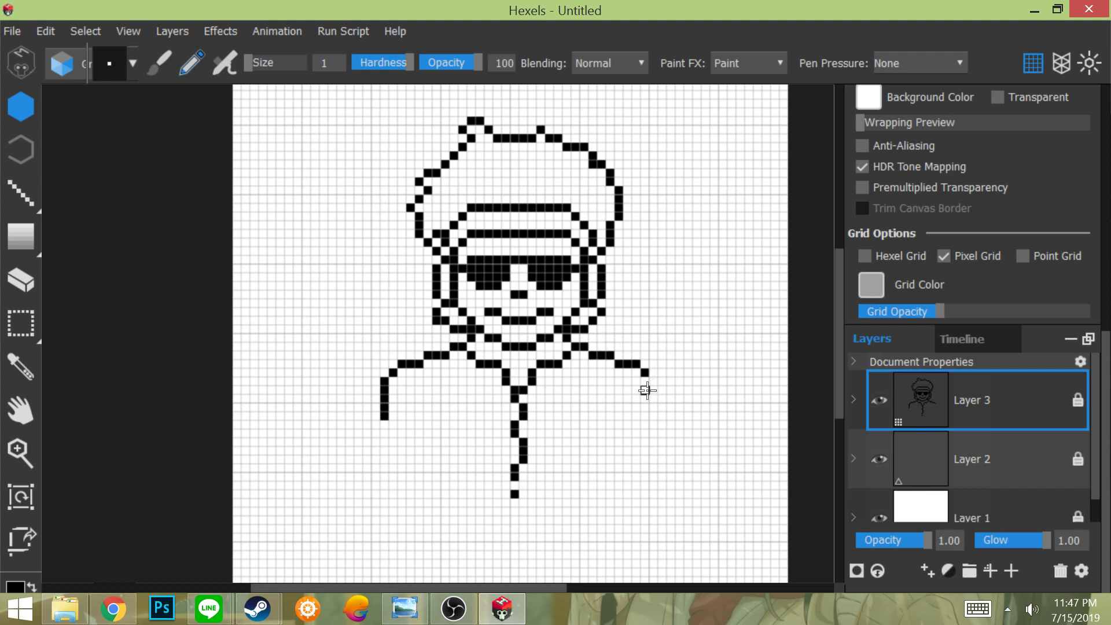
pyautogui.moveTo(652, 382); pyautogui.dragTo(662, 416)
pyautogui.hotkey('ctrl', 'z')
pyautogui.hotkey('ctrl', 'z')
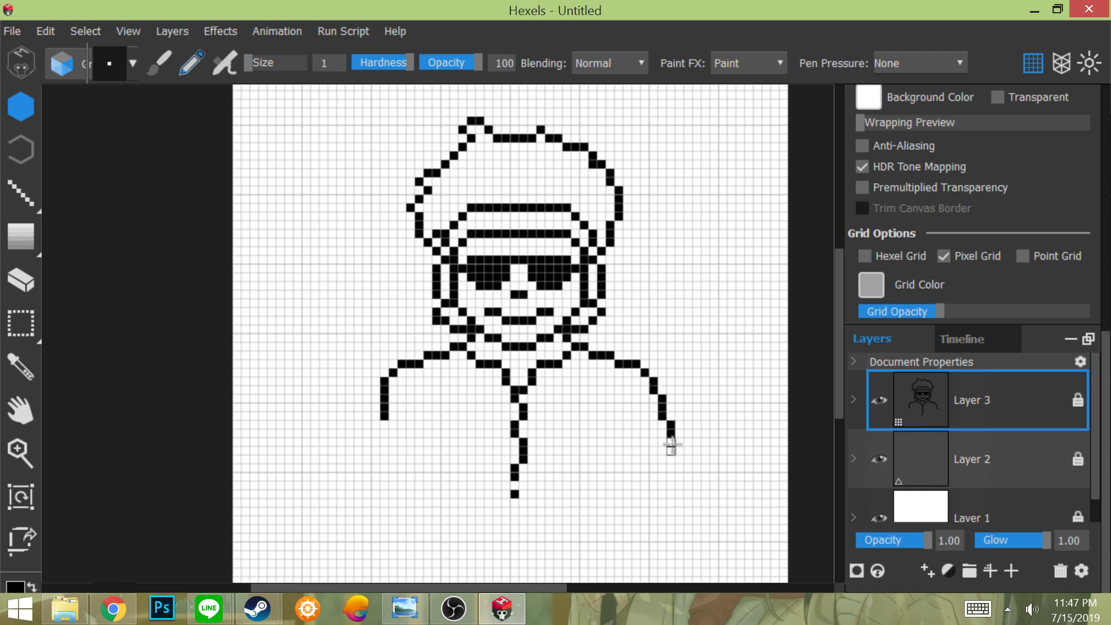
pyautogui.moveTo(653, 495); pyautogui.dragTo(644, 528)
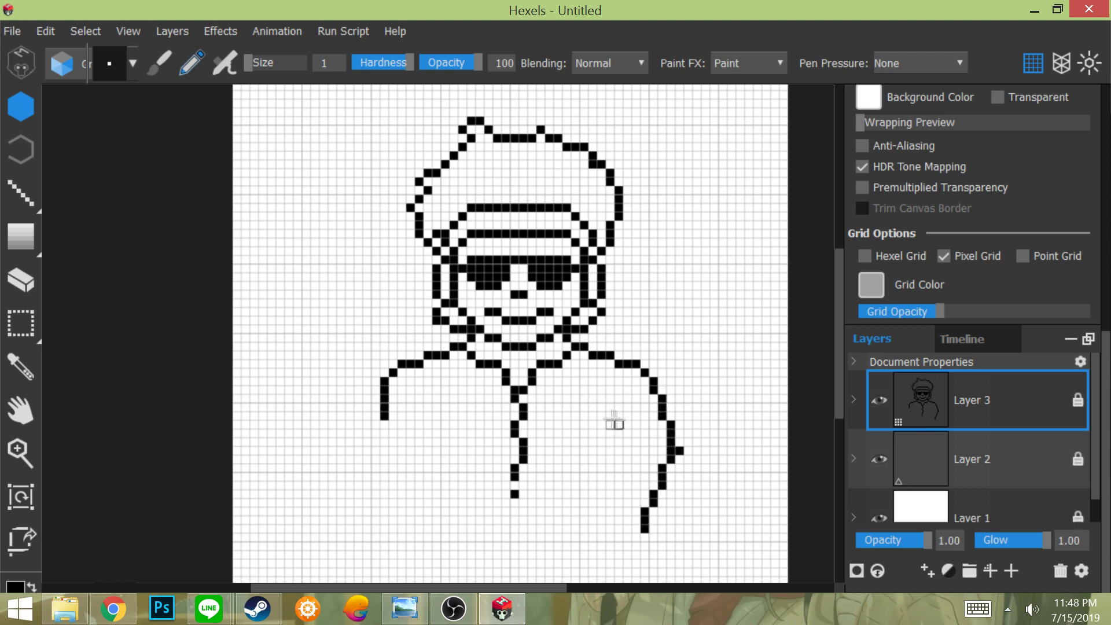
# - Close the right sleeve at the bottom and draw the gap between arm and torso with the torso's right side
pyautogui.hotkey('ctrl', 'z')
pyautogui.moveTo(602, 408)
pyautogui.mouseDown()
pyautogui.moveTo(610, 472)
pyautogui.moveTo(603, 479)
pyautogui.moveTo(592, 420)
pyautogui.moveTo(585, 450)
pyautogui.mouseUp()
pyautogui.moveTo(584, 459)
pyautogui.mouseDown()
pyautogui.moveTo(602, 553)
pyautogui.moveTo(628, 373)
pyautogui.moveTo(564, 394)
pyautogui.mouseUp()
pyautogui.hotkey('ctrl', 'z')
pyautogui.press('z')
pyautogui.scroll(1, 623, 537)
pyautogui.scroll(1, 629, 373)
pyautogui.scroll(-1, 614, 370)
pyautogui.scroll(-1, 438, 272)
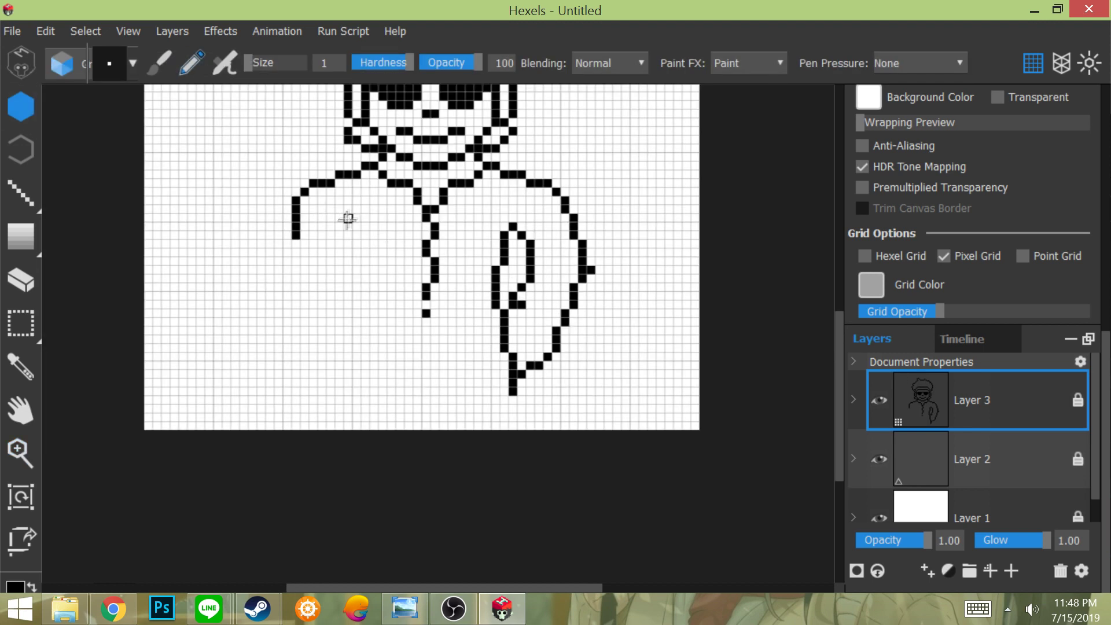
# - Draw the matching left arm with its inner gap, and close the hoodie with a bottom hem between both sides
pyautogui.click(21, 280)
pyautogui.press('b')
pyautogui.moveTo(292, 235)
pyautogui.mouseDown()
pyautogui.moveTo(277, 276)
pyautogui.moveTo(304, 339)
pyautogui.moveTo(326, 357)
pyautogui.moveTo(348, 365)
pyautogui.mouseUp()
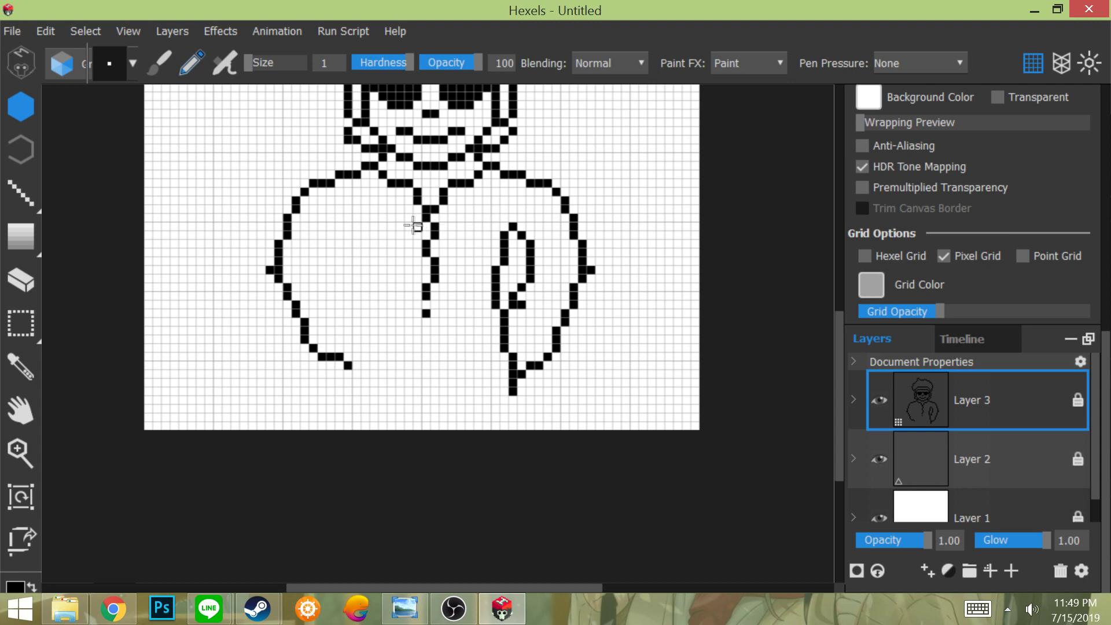
pyautogui.moveTo(327, 259); pyautogui.dragTo(356, 314)
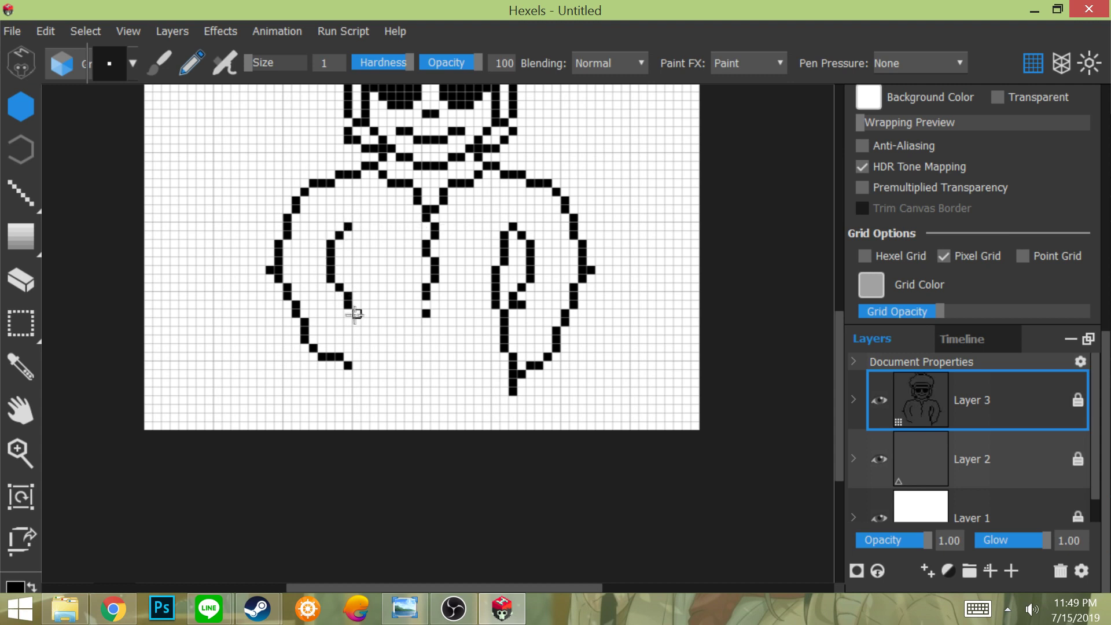
pyautogui.moveTo(357, 261); pyautogui.dragTo(355, 271)
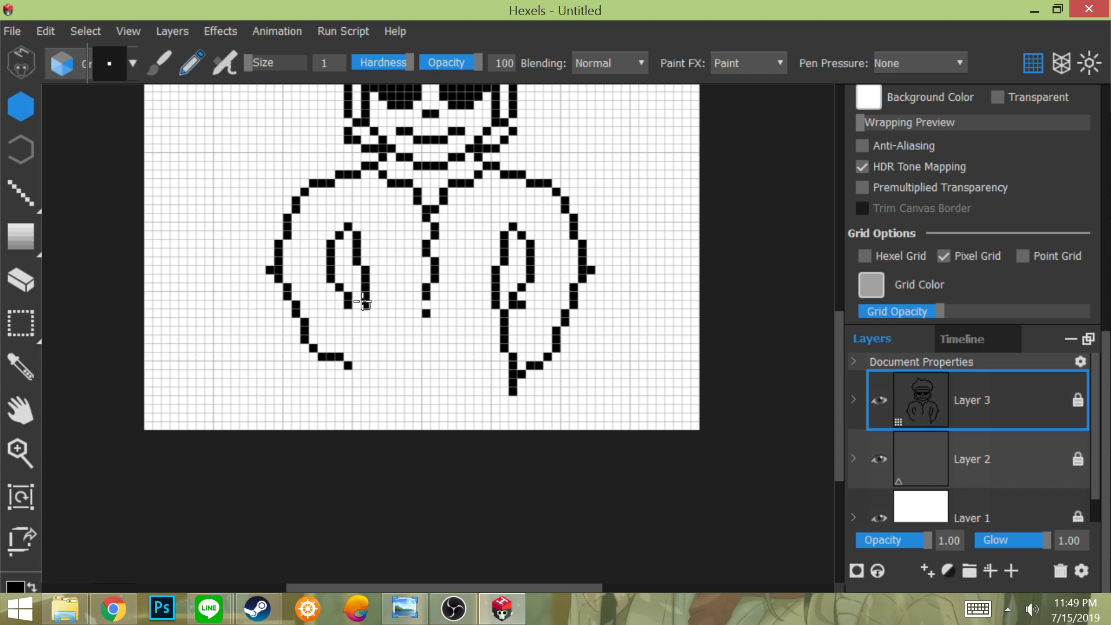
pyautogui.moveTo(358, 340)
pyautogui.mouseDown()
pyautogui.moveTo(348, 359)
pyautogui.moveTo(362, 397)
pyautogui.moveTo(393, 409)
pyautogui.moveTo(426, 400)
pyautogui.moveTo(435, 418)
pyautogui.moveTo(494, 410)
pyautogui.mouseUp()
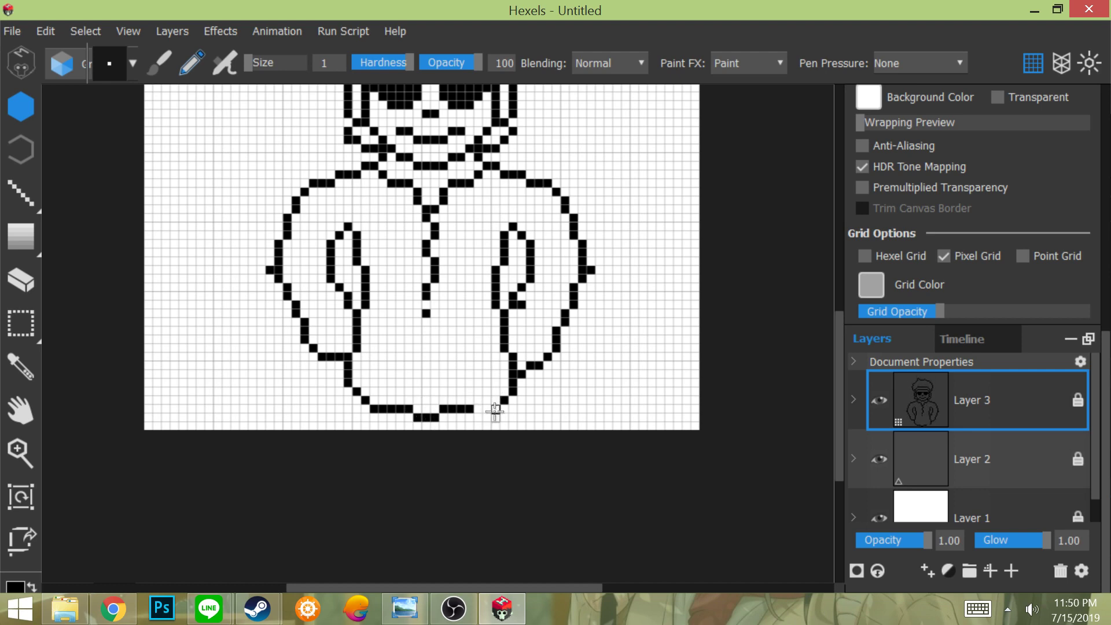
# - Check the reference photo jhjh.jpg and erase the hoodie's centre line below the V-shaped neckline
pyautogui.moveTo(838, 331); pyautogui.dragTo(839, 307)
pyautogui.click(405, 609)
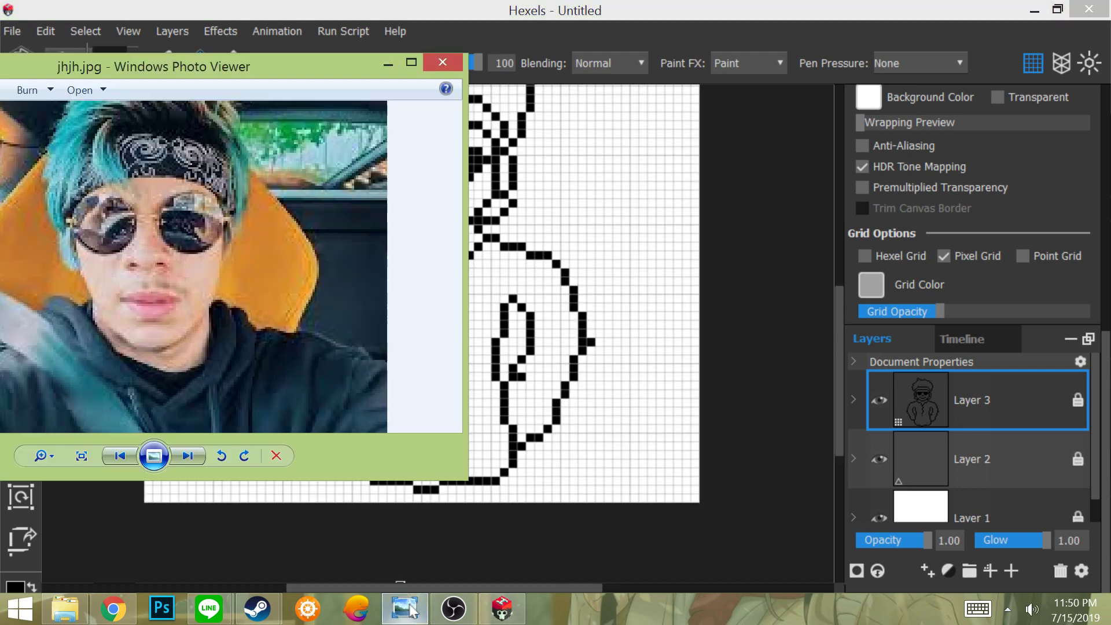
pyautogui.click(415, 610)
pyautogui.click(21, 280)
pyautogui.moveTo(426, 386); pyautogui.dragTo(443, 360)
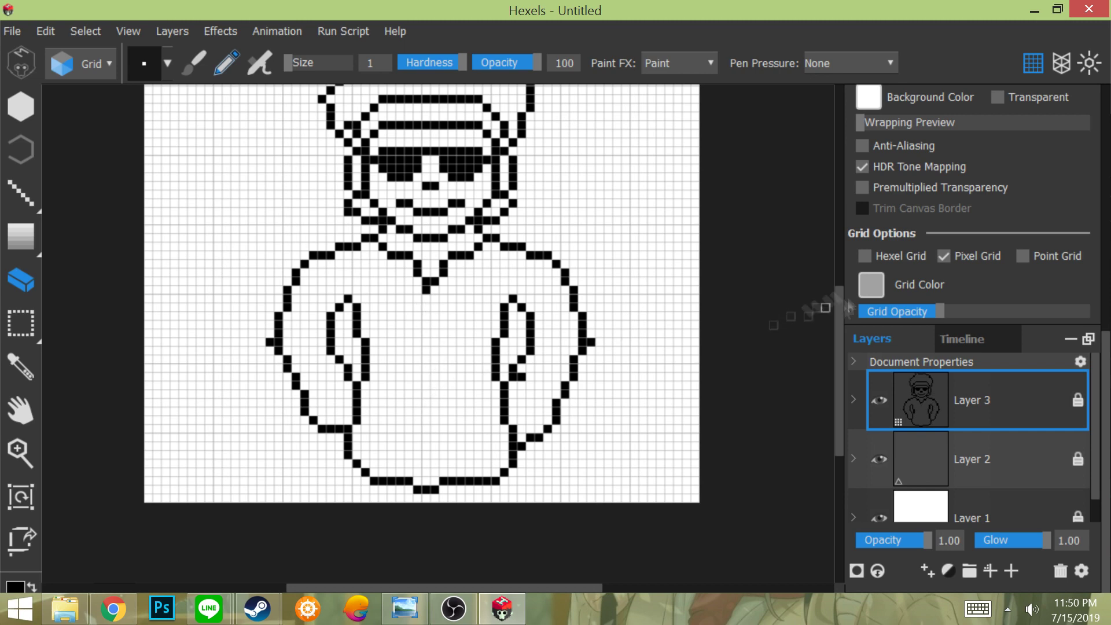
# - Duplicate Layer 3 and try a bucket fill in the hair area, undoing the test fill
pyautogui.scroll(2, 427, 309)
pyautogui.rightClick(913, 425)
pyautogui.click(961, 132)
pyautogui.click(21, 236)
pyautogui.click(21, 236)
pyautogui.click(399, 174)
pyautogui.hotkey('ctrl', 'z')
# - Pick a light turquoise colour and bucket-fill the hair and the side lock on Layer 3
pyautogui.rightClick(232, 392)
pyautogui.click(297, 350)
pyautogui.click(605, 308)
pyautogui.click(461, 187)
pyautogui.click(605, 320)
pyautogui.click(714, 477)
pyautogui.click(481, 169)
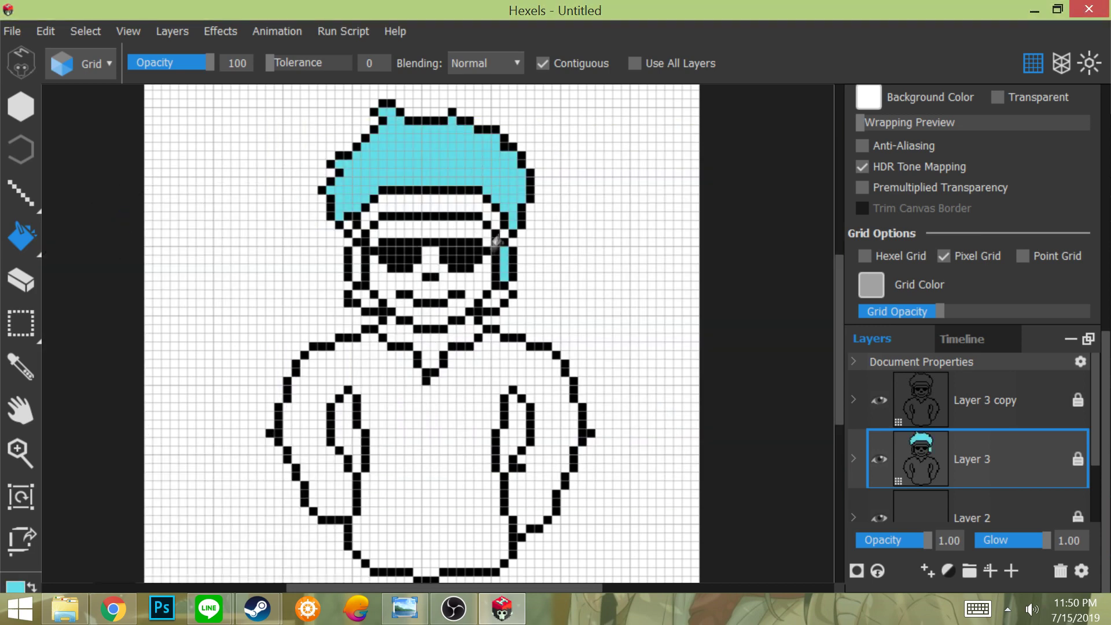
# - Pick a dark charcoal colour and bucket-fill the hoodie, its collar and the headband
pyautogui.rightClick(428, 186)
pyautogui.click(495, 141)
pyautogui.click(396, 412)
pyautogui.moveTo(396, 410); pyautogui.dragTo(368, 432)
pyautogui.click(729, 479)
pyautogui.click(416, 405)
pyautogui.click(408, 328)
pyautogui.click(430, 210)
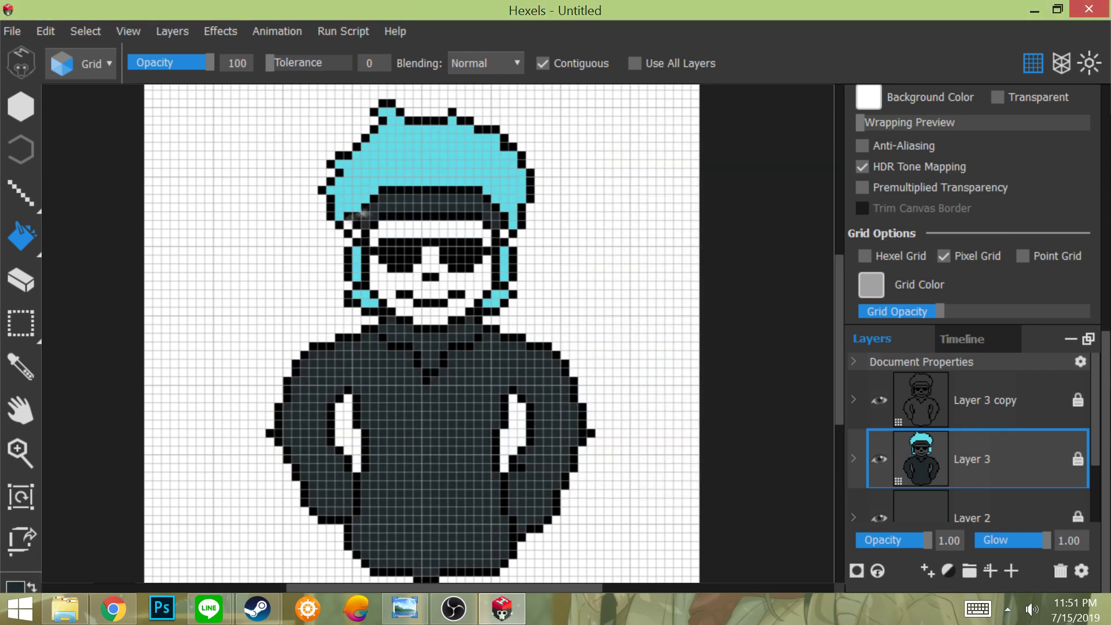
pyautogui.click(354, 231)
# - Switch back to turquoise and fill the remaining hair gap beside the headband's left end
pyautogui.rightClick(310, 278)
pyautogui.click(295, 203)
pyautogui.click(346, 224)
# - Fill the face and forehead with skin tone ffeec3, and fill the leftover cell at the headband's right end
pyautogui.rightClick(410, 341)
pyautogui.click(472, 299)
pyautogui.click(606, 449)
pyautogui.moveTo(405, 182); pyautogui.dragTo(357, 156)
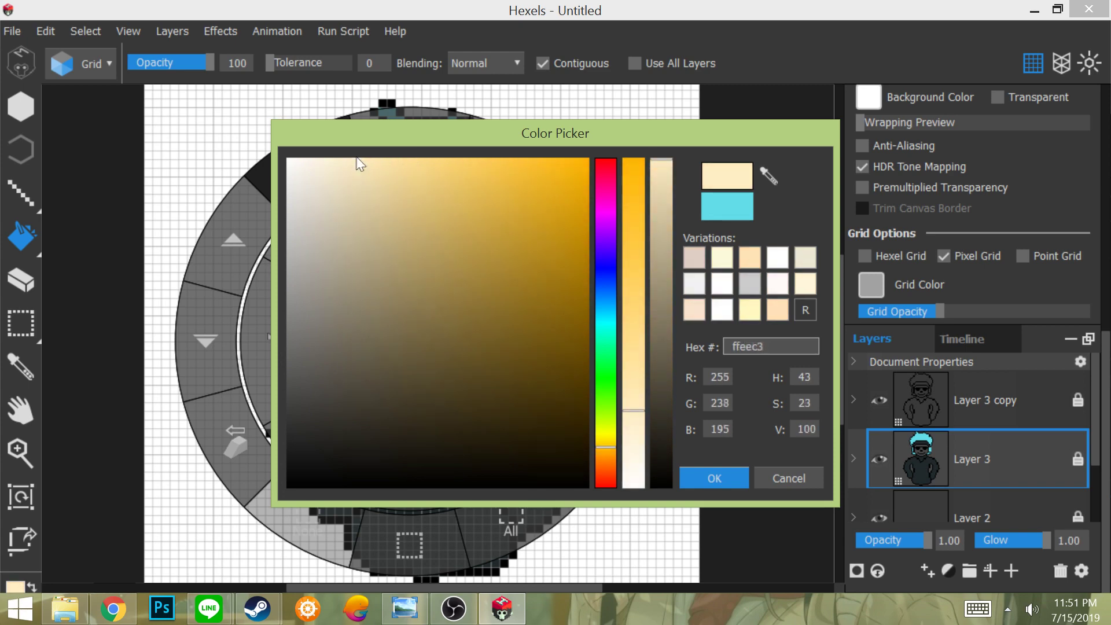
pyautogui.click(703, 476)
pyautogui.click(431, 265)
pyautogui.click(456, 227)
pyautogui.rightClick(508, 234)
pyautogui.click(457, 175)
pyautogui.click(504, 232)
# - Paint small white highlights on both sunglasses lenses on Layer 3 copy
pyautogui.rightClick(566, 231)
pyautogui.click(20, 107)
pyautogui.click(926, 400)
pyautogui.rightClick(250, 272)
pyautogui.click(311, 230)
pyautogui.moveTo(328, 197); pyautogui.dragTo(272, 139)
pyautogui.press('Return')
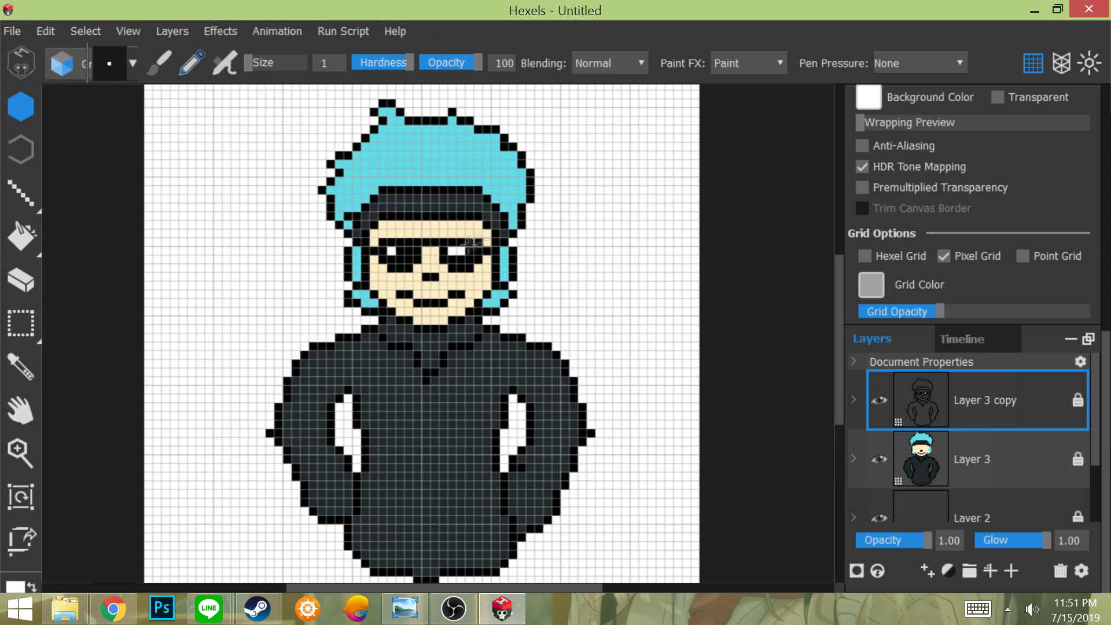
pyautogui.rightClick(533, 202)
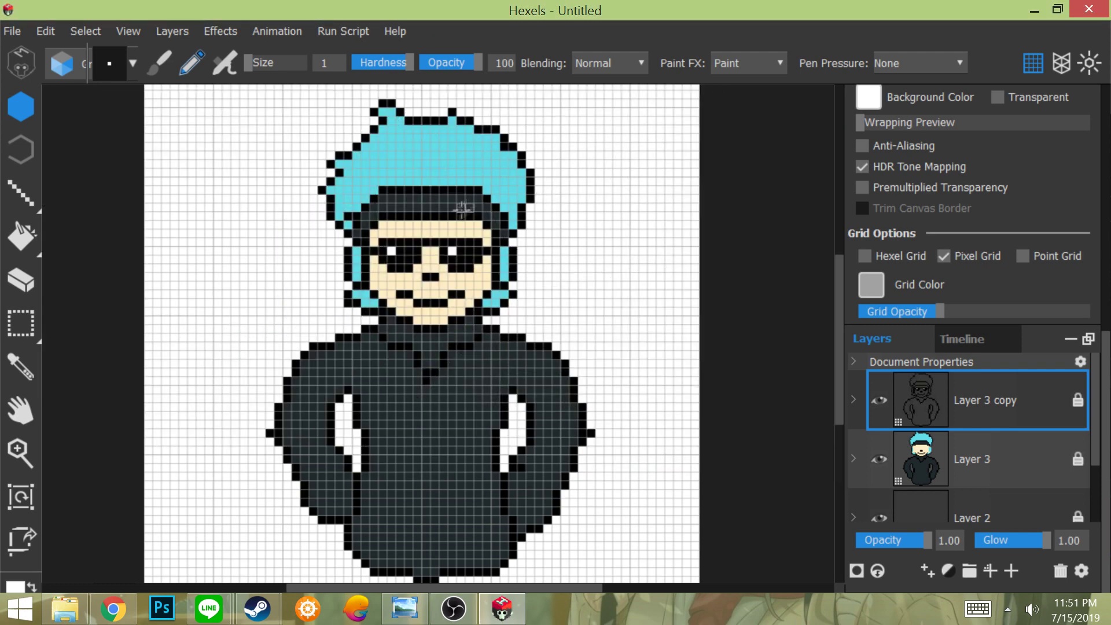
# - Undo the lens highlights, all the colour fills and the duplication of Layer 3
pyautogui.hotkey('ctrl', 'z')
pyautogui.hotkey('ctrl', 'z')
pyautogui.hotkey('ctrl', 'z')
pyautogui.hotkey('ctrl', 'z')
pyautogui.hotkey('ctrl', 'z')
pyautogui.hotkey('ctrl', 'z')
pyautogui.hotkey('ctrl', 'z')
pyautogui.hotkey('ctrl', 'z')
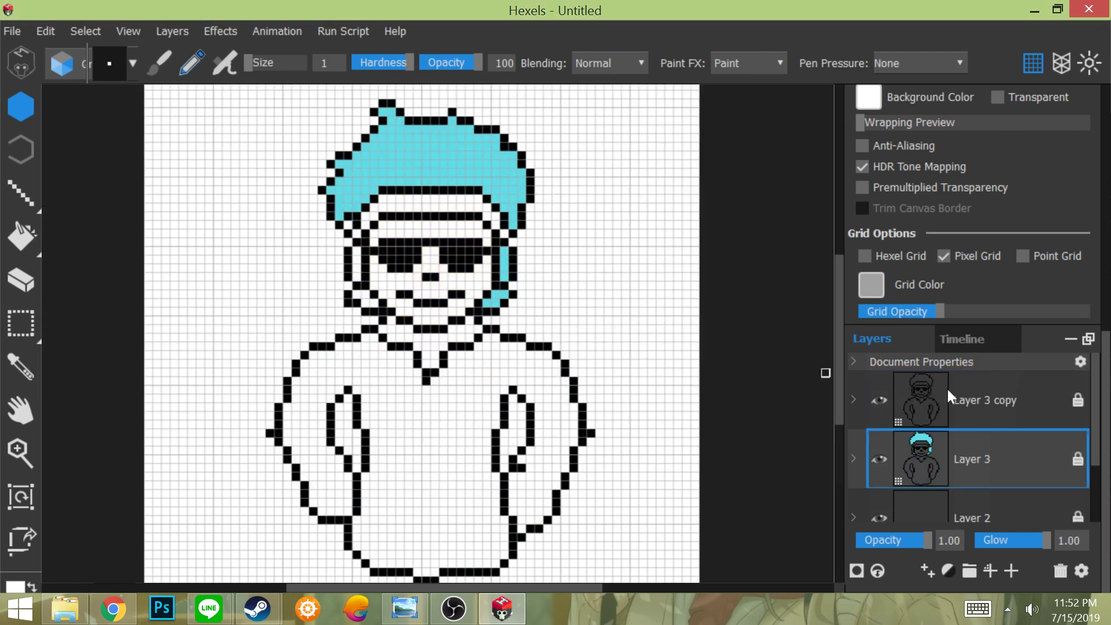
pyautogui.click(947, 389)
pyautogui.click(21, 280)
pyautogui.hotkey('ctrl', 'z')
pyautogui.hotkey('ctrl', 'z')
pyautogui.hotkey('ctrl', 'z')
# - Erase the left part of the headband's outline and draw a black hair strand sweeping diagonally across it
pyautogui.moveTo(400, 190)
pyautogui.mouseDown()
pyautogui.moveTo(365, 207)
pyautogui.moveTo(409, 207)
pyautogui.mouseUp()
pyautogui.click(21, 107)
pyautogui.rightClick(330, 285)
pyautogui.click(318, 211)
pyautogui.click(21, 280)
pyautogui.click(383, 216)
pyautogui.click(21, 106)
pyautogui.click(383, 225)
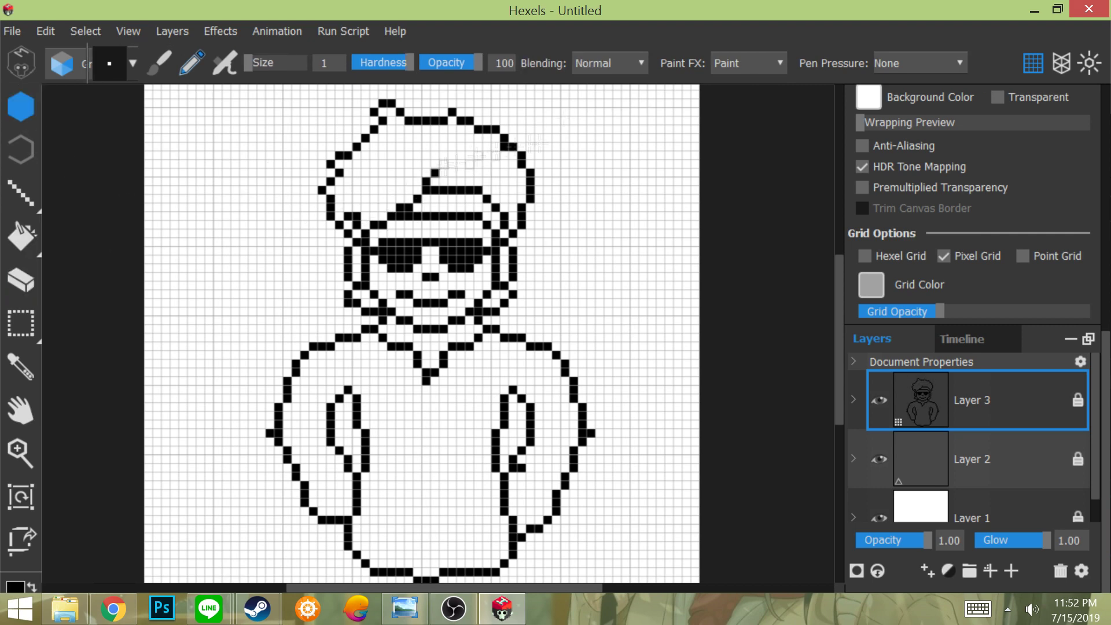
# - Duplicate Layer 3 to get a separate copy of the line art for colouring
pyautogui.rightClick(393, 257)
pyautogui.rightClick(936, 404)
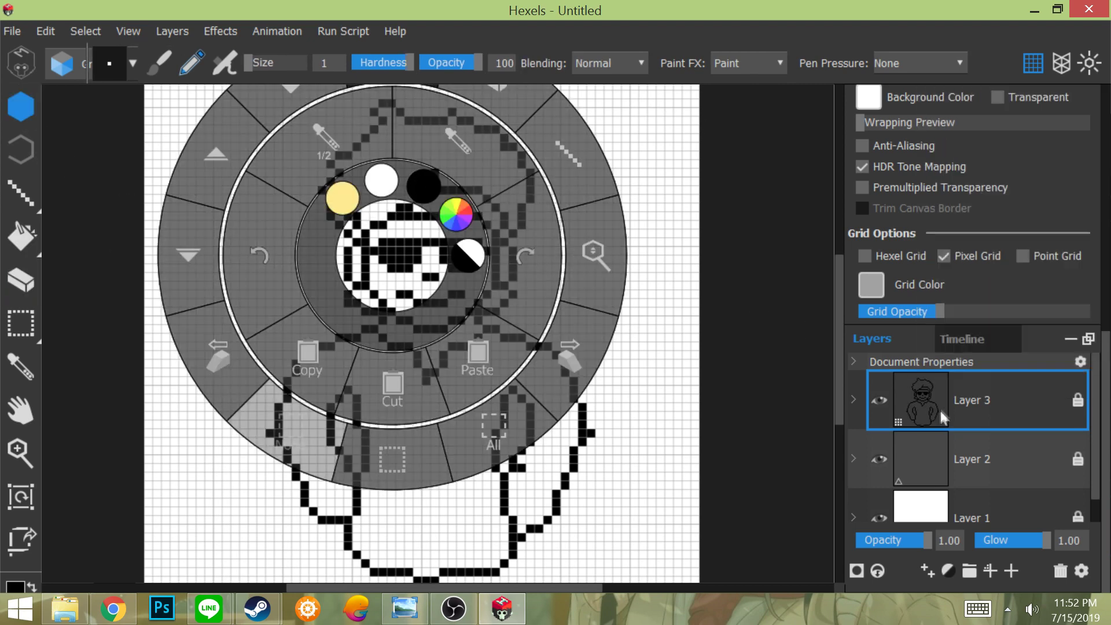
pyautogui.click(966, 119)
# - Pick turquoise and fill the character's main hair area on Layer 3 copy
pyautogui.rightClick(279, 346)
pyautogui.click(343, 306)
pyautogui.click(467, 203)
pyautogui.click(715, 479)
pyautogui.click(461, 154)
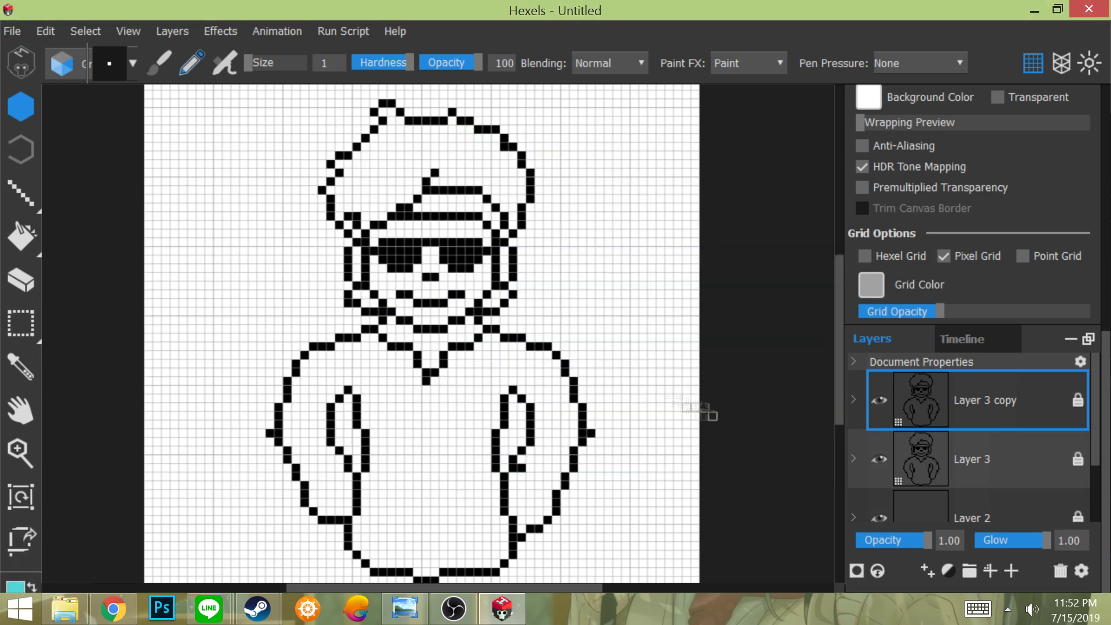
pyautogui.click(21, 236)
pyautogui.click(405, 168)
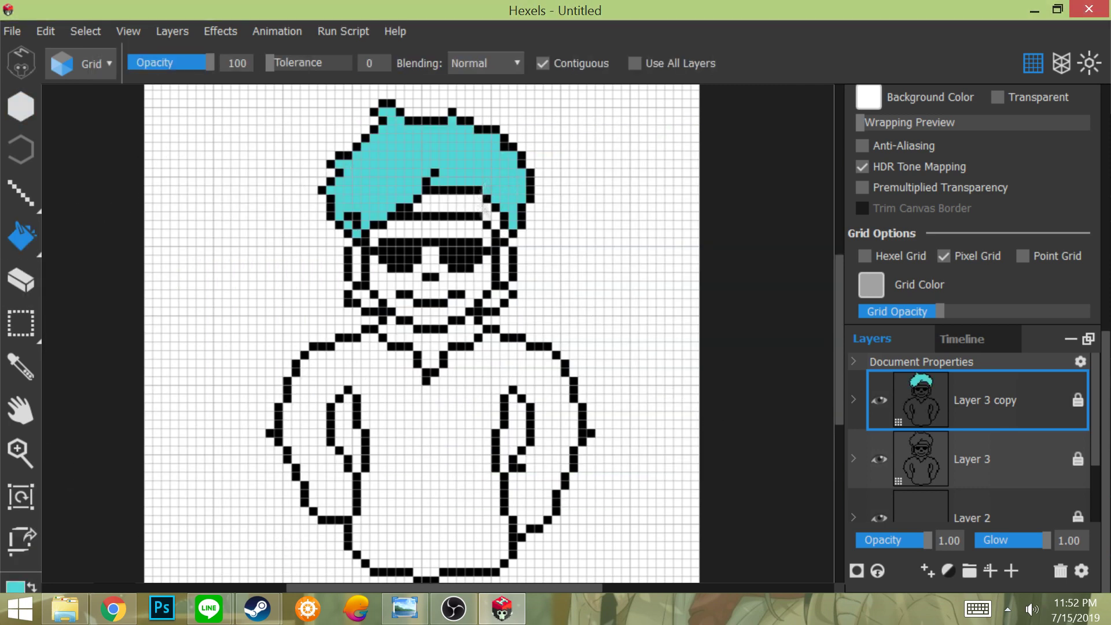
# - Fill the hoodie's body, sleeves and collar with a very dark grey
pyautogui.press('space')
pyautogui.click(495, 223)
pyautogui.click(347, 439)
pyautogui.click(712, 476)
pyautogui.press('space')
pyautogui.click(424, 339)
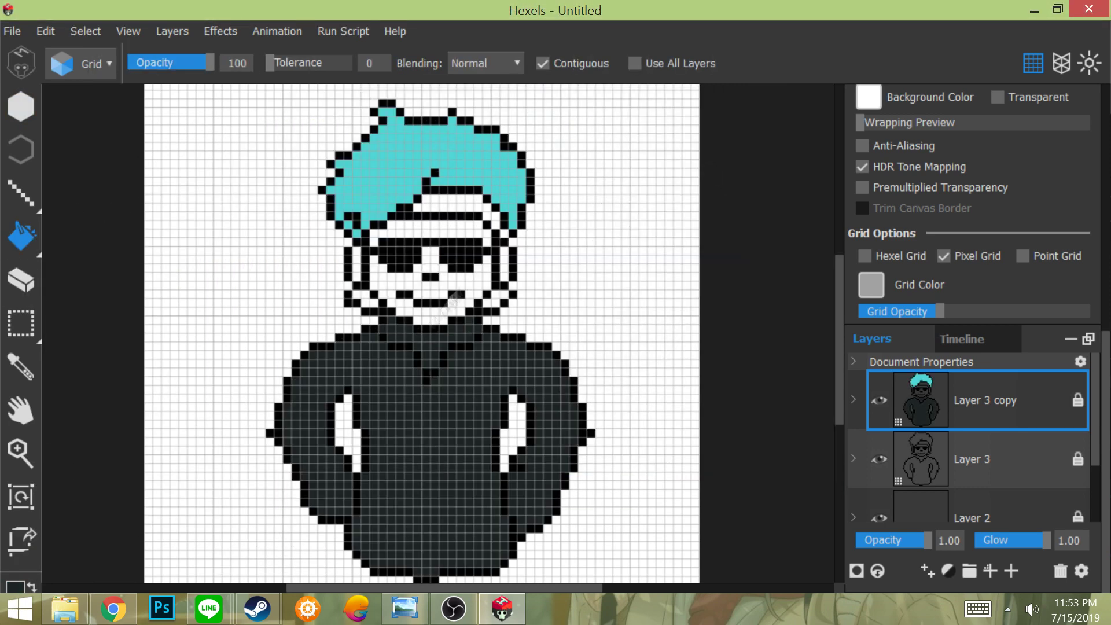
# - Fill the face with a light skin tone and undo the stray fills at the side of the head
pyautogui.press('space')
pyautogui.click(325, 290)
pyautogui.click(355, 166)
pyautogui.click(712, 477)
pyautogui.press('space')
pyautogui.click(492, 254)
pyautogui.hotkey('ctrl', 'z')
pyautogui.click(504, 260)
pyautogui.click(495, 299)
pyautogui.hotkey('ctrl', 'z')
pyautogui.hotkey('ctrl', 'z')
# - Fill the hair strands on both sides of the face with turquoise
pyautogui.press('space')
pyautogui.click(400, 497)
pyautogui.click(504, 261)
pyautogui.click(495, 298)
pyautogui.click(365, 298)
pyautogui.click(356, 266)
# - Move Layer 3 above Layer 3 copy and set the canvas background colour to brown 462b0d
pyautogui.moveTo(955, 459); pyautogui.dragTo(950, 405)
pyautogui.click(984, 459)
pyautogui.scroll(-1, 695, 330)
pyautogui.click(869, 97)
pyautogui.moveTo(571, 322); pyautogui.dragTo(529, 397)
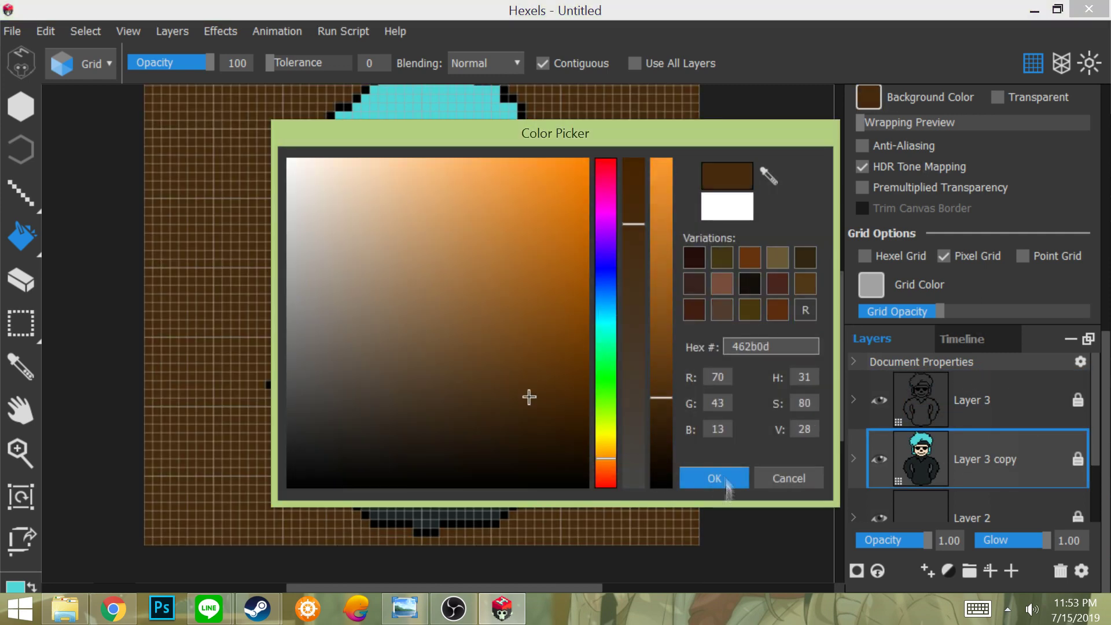
pyautogui.click(719, 479)
# - Add a new pixel layer between Layer 3 and Layer 3 copy, and pick white for the brush
pyautogui.click(984, 405)
pyautogui.click(991, 571)
pyautogui.press('space')
pyautogui.click(80, 235)
pyautogui.press('b')
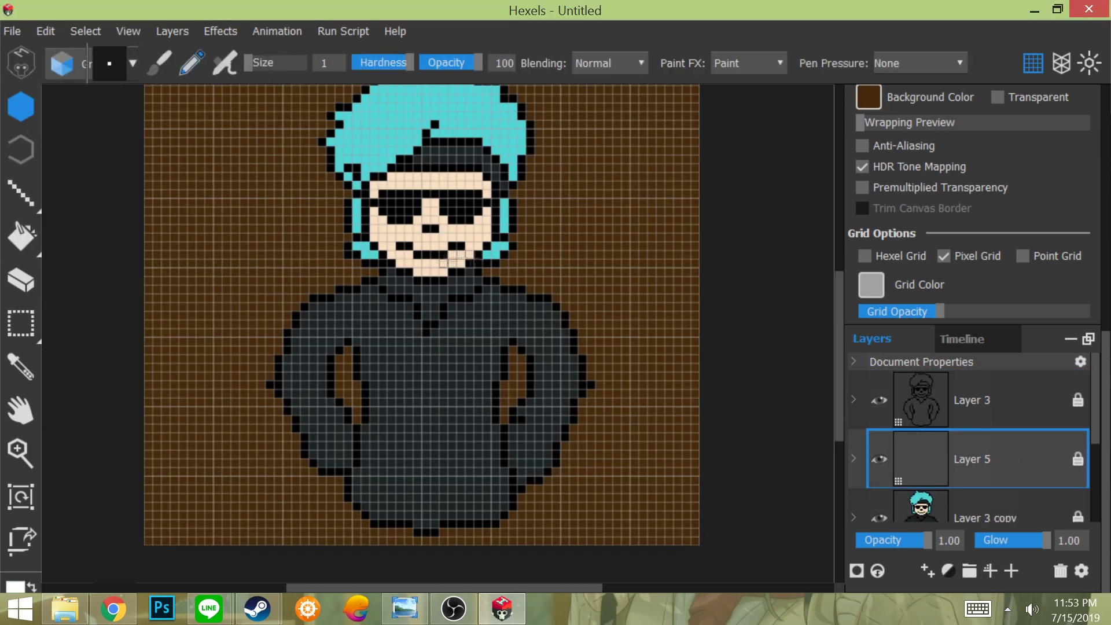
# - Trace a white outline around the hoodie and up the left side of the face, and along the arm gaps' edges
pyautogui.moveTo(575, 307); pyautogui.dragTo(582, 347)
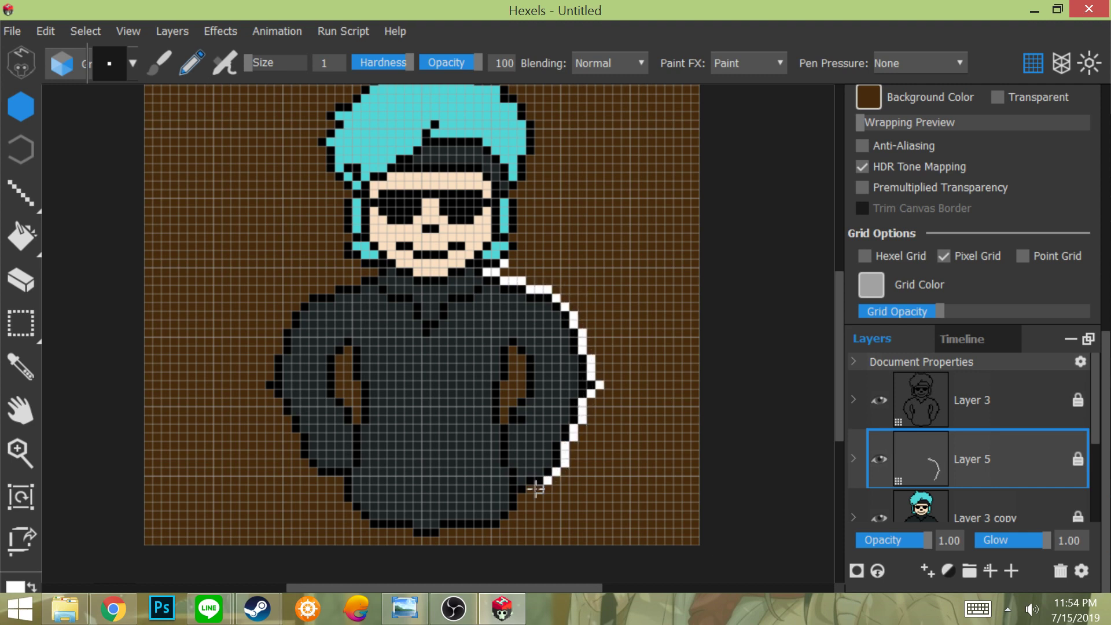
pyautogui.moveTo(512, 517)
pyautogui.mouseDown()
pyautogui.moveTo(463, 527)
pyautogui.moveTo(479, 532)
pyautogui.moveTo(373, 529)
pyautogui.moveTo(344, 452)
pyautogui.moveTo(339, 498)
pyautogui.moveTo(320, 465)
pyautogui.moveTo(350, 373)
pyautogui.moveTo(315, 468)
pyautogui.moveTo(287, 421)
pyautogui.moveTo(266, 378)
pyautogui.moveTo(291, 315)
pyautogui.moveTo(314, 288)
pyautogui.moveTo(367, 271)
pyautogui.moveTo(354, 256)
pyautogui.moveTo(376, 194)
pyautogui.moveTo(340, 229)
pyautogui.moveTo(343, 195)
pyautogui.moveTo(332, 174)
pyautogui.mouseUp()
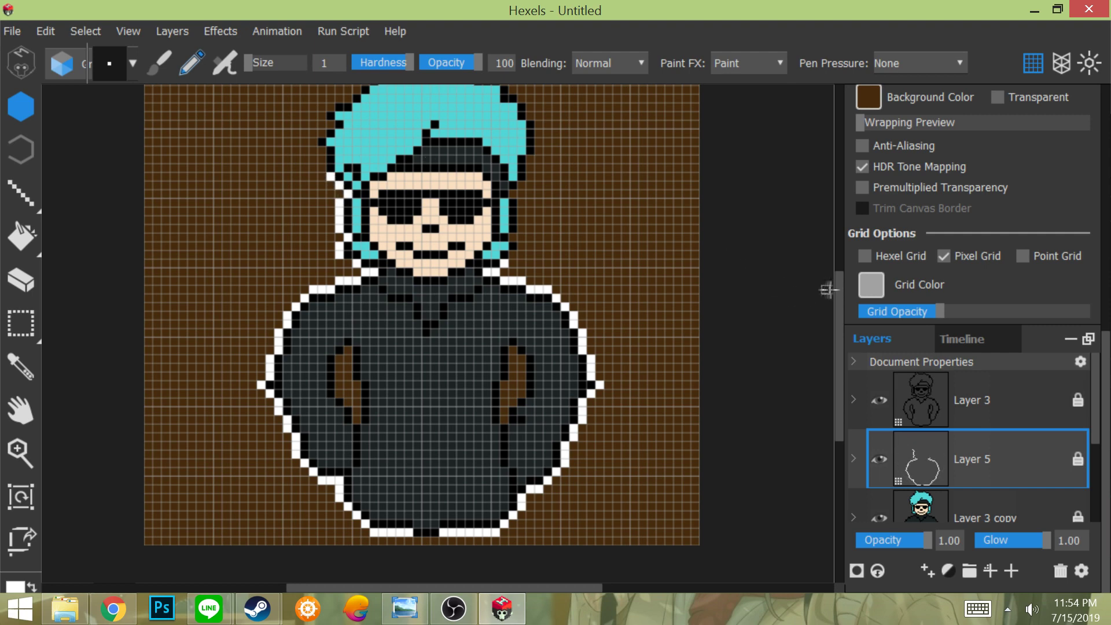
pyautogui.scroll(1, 348, 448)
pyautogui.moveTo(347, 431)
pyautogui.mouseDown()
pyautogui.moveTo(339, 405)
pyautogui.moveTo(345, 378)
pyautogui.moveTo(356, 379)
pyautogui.mouseUp()
pyautogui.moveTo(521, 386)
pyautogui.mouseDown()
pyautogui.moveTo(521, 418)
pyautogui.moveTo(513, 405)
pyautogui.moveTo(503, 413)
pyautogui.moveTo(505, 436)
pyautogui.moveTo(521, 411)
pyautogui.mouseUp()
# - Continue the white outline up the right side of the head and around the top of the hair
pyautogui.moveTo(511, 287); pyautogui.dragTo(530, 144)
pyautogui.scroll(3, 536, 199)
pyautogui.moveTo(536, 201)
pyautogui.mouseDown()
pyautogui.moveTo(463, 155)
pyautogui.moveTo(436, 175)
pyautogui.moveTo(398, 155)
pyautogui.moveTo(372, 170)
pyautogui.mouseUp()
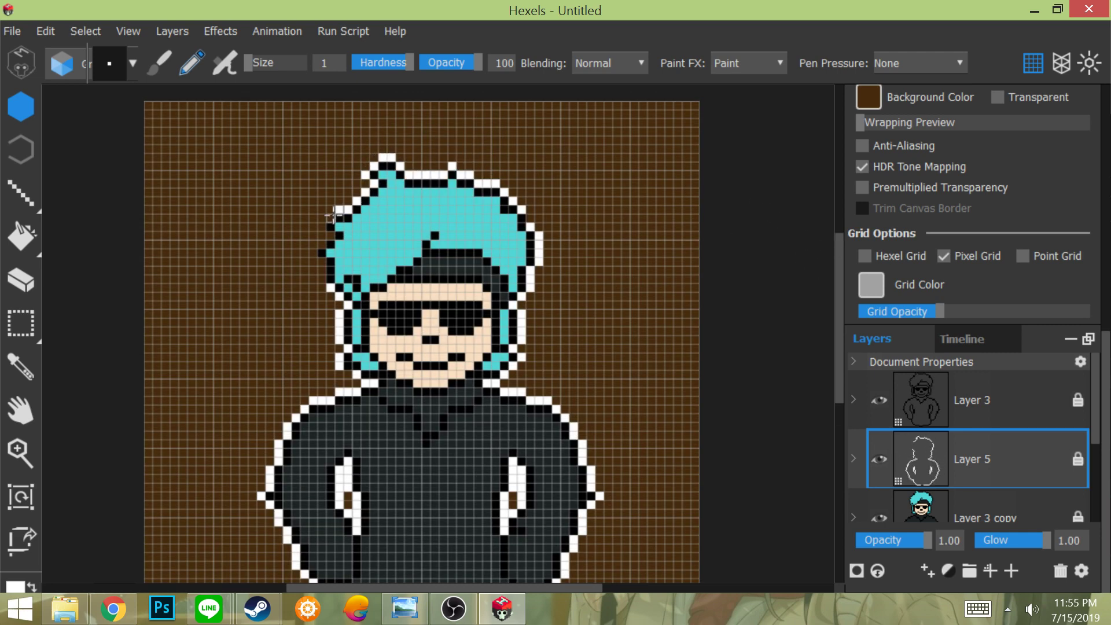
pyautogui.scroll(-2, 831, 312)
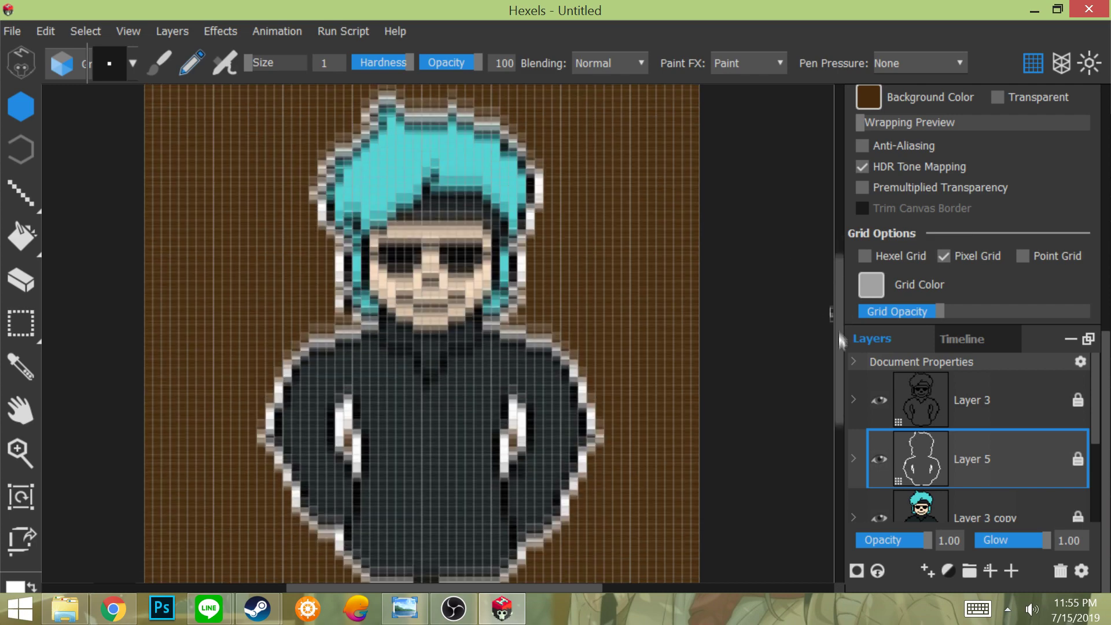
# - Make Layer 5 the active layer and set the drawing colour to bright green
pyautogui.click(928, 498)
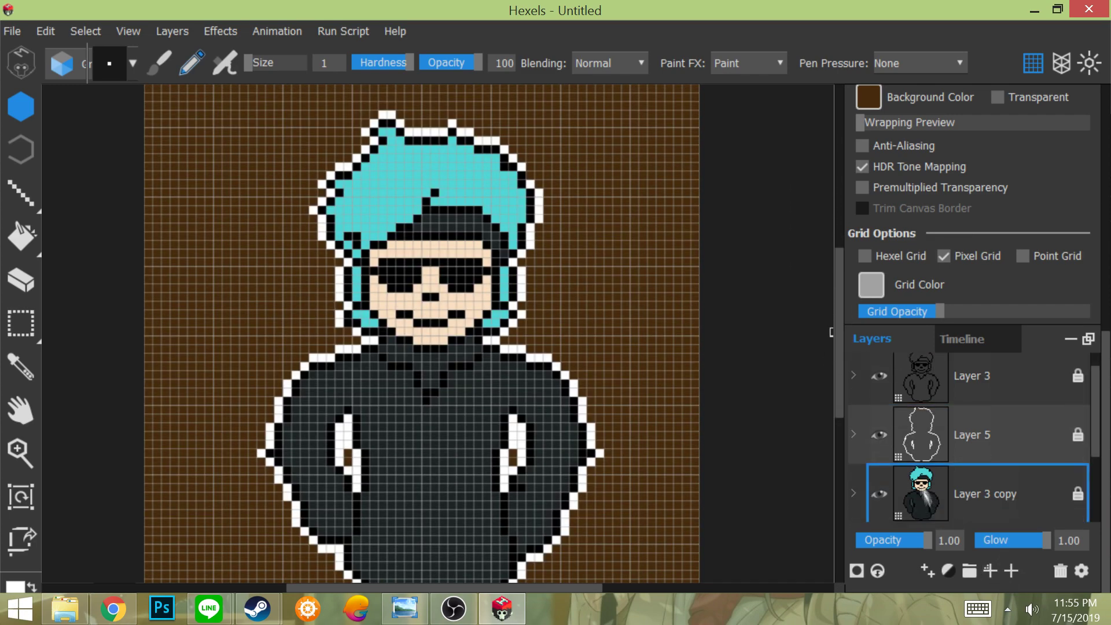
pyautogui.rightClick(669, 350)
pyautogui.click(493, 253)
pyautogui.click(493, 253)
pyautogui.click(467, 352)
pyautogui.click(731, 315)
pyautogui.click(605, 364)
pyautogui.moveTo(529, 294); pyautogui.dragTo(586, 173)
pyautogui.click(715, 478)
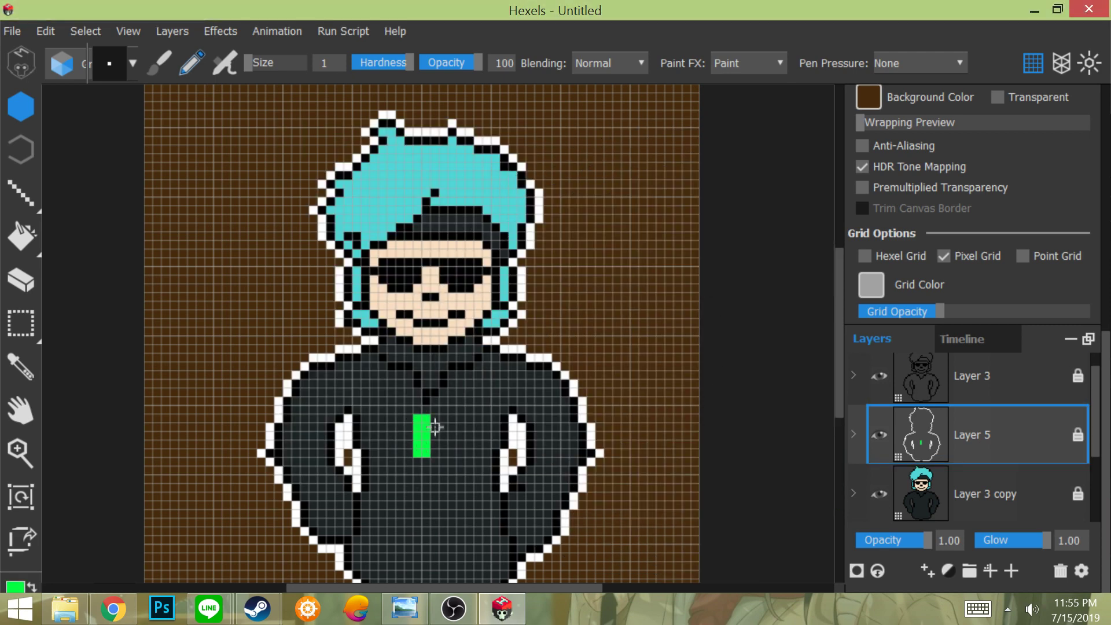
# - Paint the blocky green lettering AHHA across the hoodie's chest, undoing the misplaced strokes
pyautogui.moveTo(452, 427)
pyautogui.mouseDown()
pyautogui.moveTo(452, 461)
pyautogui.moveTo(399, 436)
pyautogui.mouseUp()
pyautogui.moveTo(391, 418)
pyautogui.mouseDown()
pyautogui.moveTo(392, 462)
pyautogui.moveTo(382, 428)
pyautogui.moveTo(409, 453)
pyautogui.moveTo(461, 454)
pyautogui.moveTo(435, 462)
pyautogui.mouseUp()
pyautogui.hotkey('ctrl', 'z')
pyautogui.hotkey('ctrl', 'z')
pyautogui.hotkey('ctrl', 'z')
pyautogui.hotkey('ctrl', 'z')
pyautogui.hotkey('ctrl', 'z')
pyautogui.click(392, 437)
pyautogui.hotkey('ctrl', 'z')
pyautogui.click(417, 436)
pyautogui.click(469, 435)
pyautogui.click(443, 436)
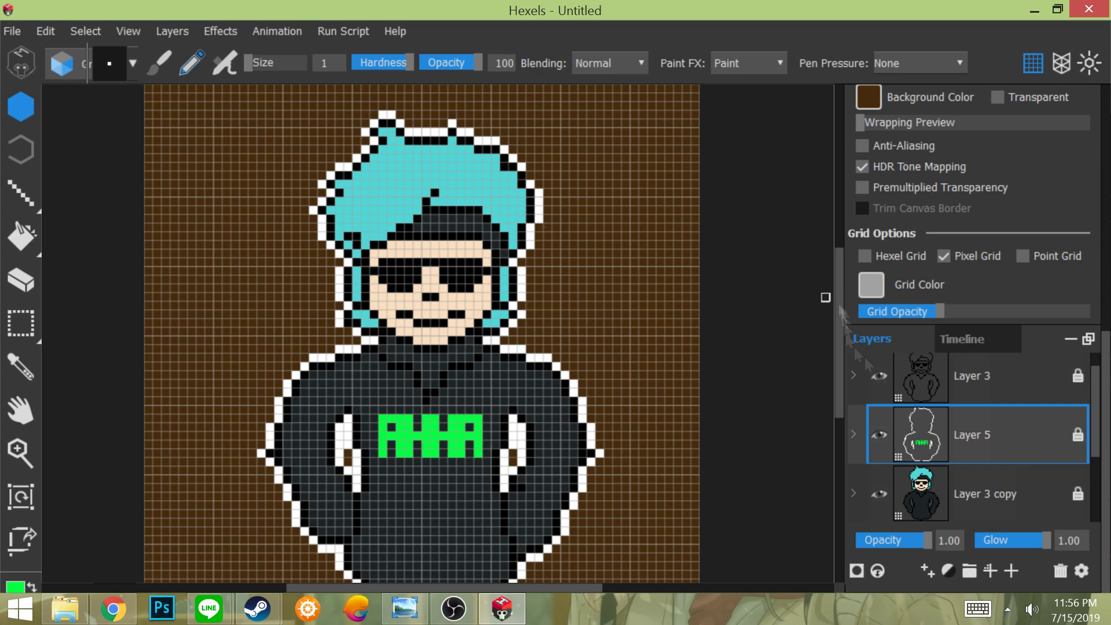
# - Paint a small white highlight on each sunglasses lens on Layer 3, and hide the grid
pyautogui.click(868, 492)
pyautogui.click(15, 587)
pyautogui.click(220, 447)
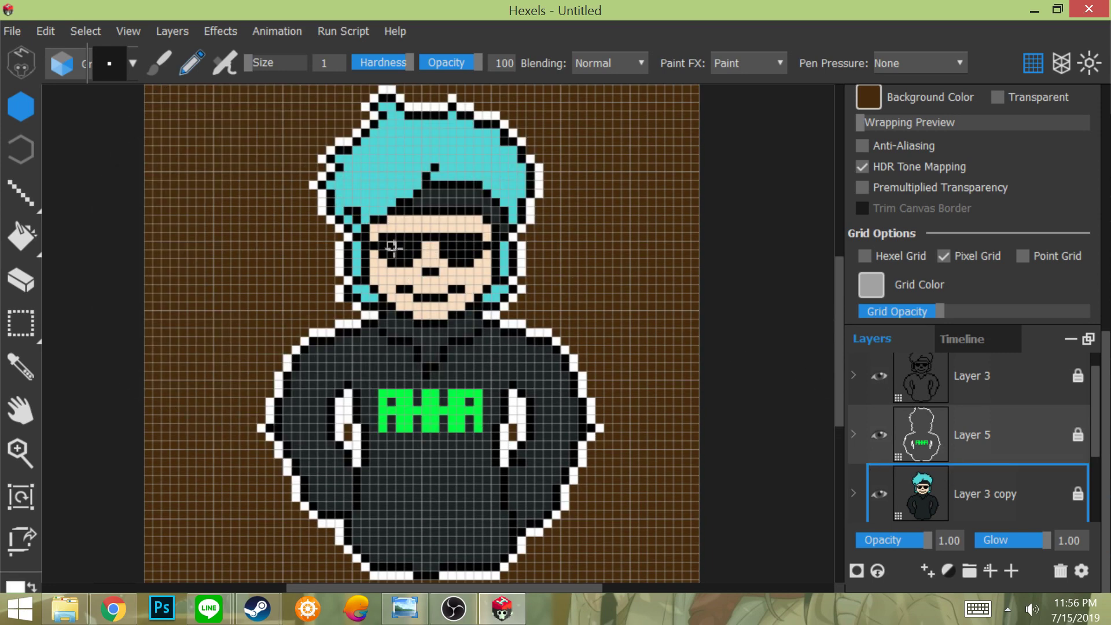
pyautogui.click(931, 376)
pyautogui.click(1034, 62)
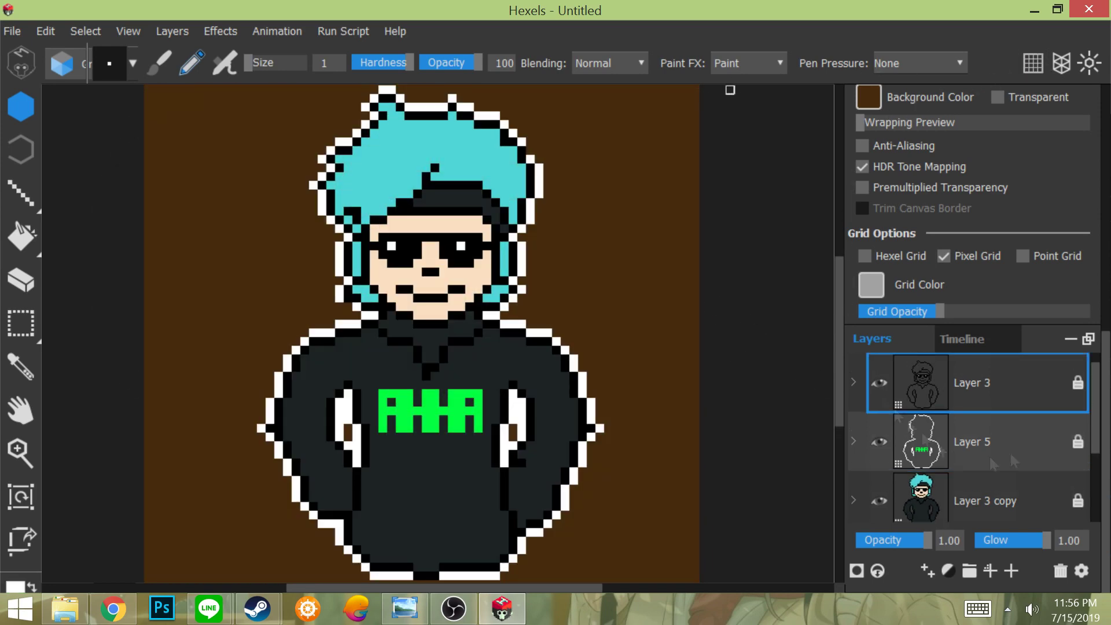
# - Set the canvas background colour to black
pyautogui.click(863, 98)
pyautogui.moveTo(541, 390); pyautogui.dragTo(588, 492)
pyautogui.click(707, 478)
# - Close the gap in the white outline beneath the middle of the hoodie's hem
pyautogui.moveTo(838, 324)
pyautogui.mouseDown()
pyautogui.moveTo(838, 341)
pyautogui.moveTo(837, 330)
pyautogui.mouseUp()
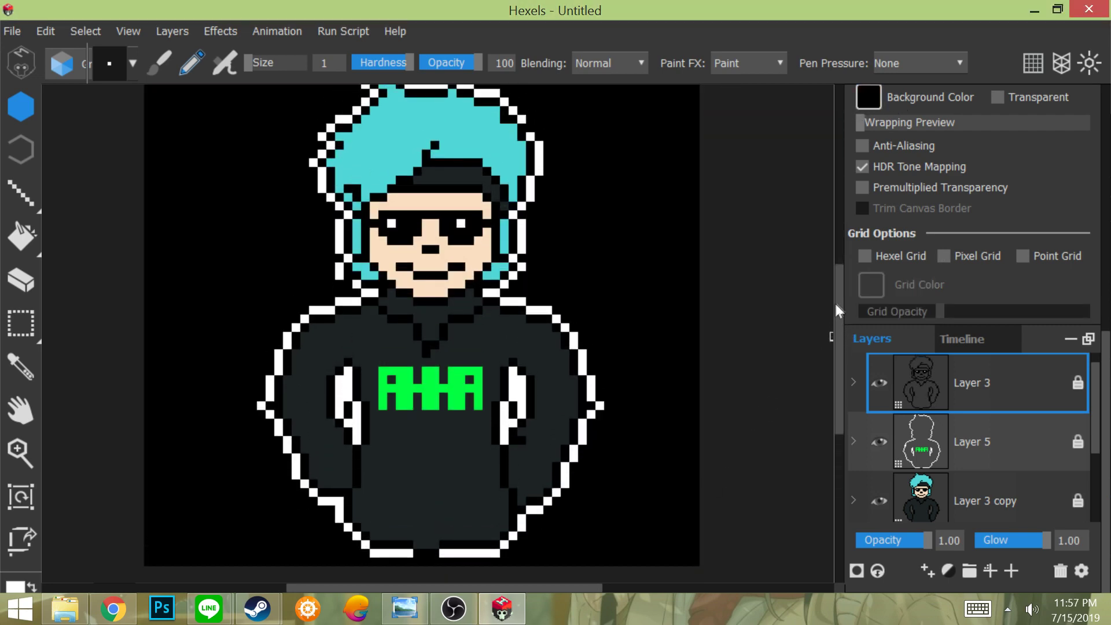
pyautogui.moveTo(838, 315); pyautogui.dragTo(839, 309)
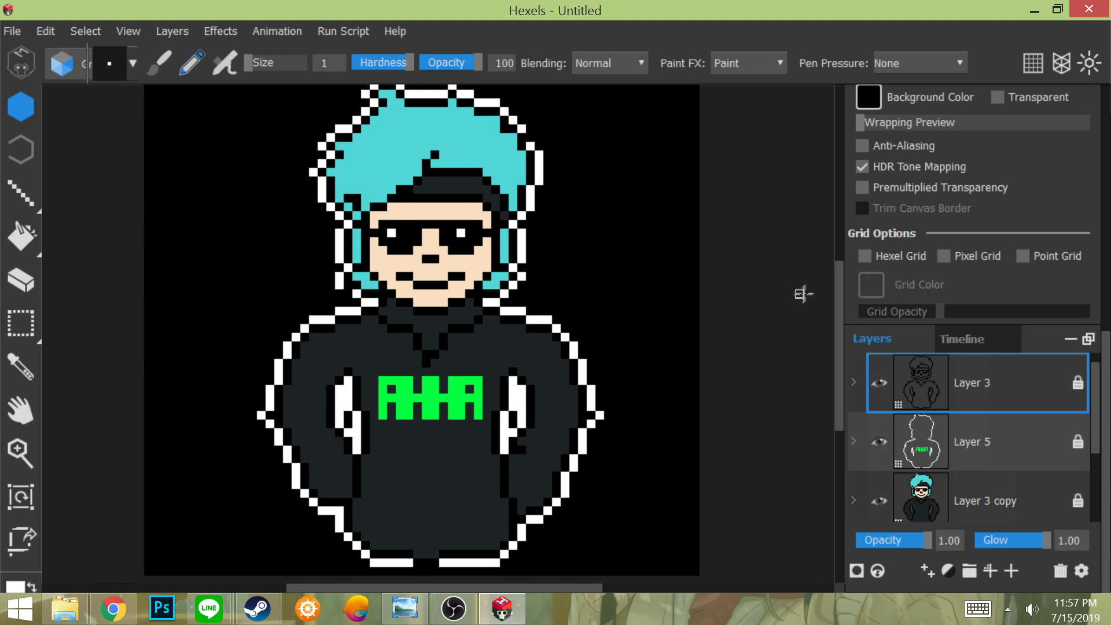
pyautogui.scroll(-2, 833, 287)
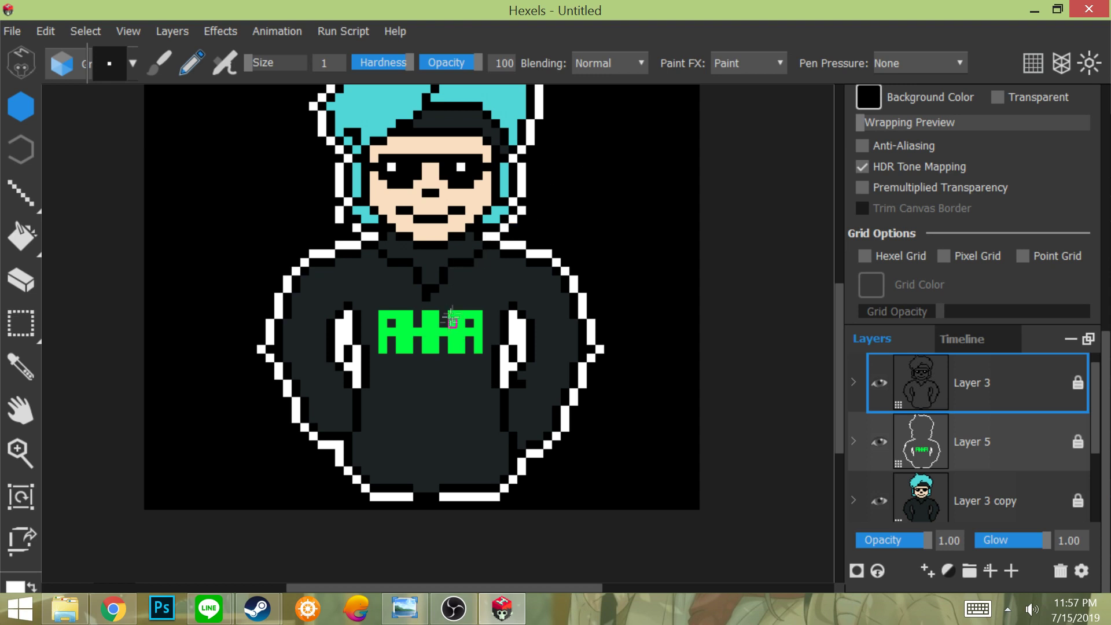
pyautogui.moveTo(418, 506); pyautogui.dragTo(437, 506)
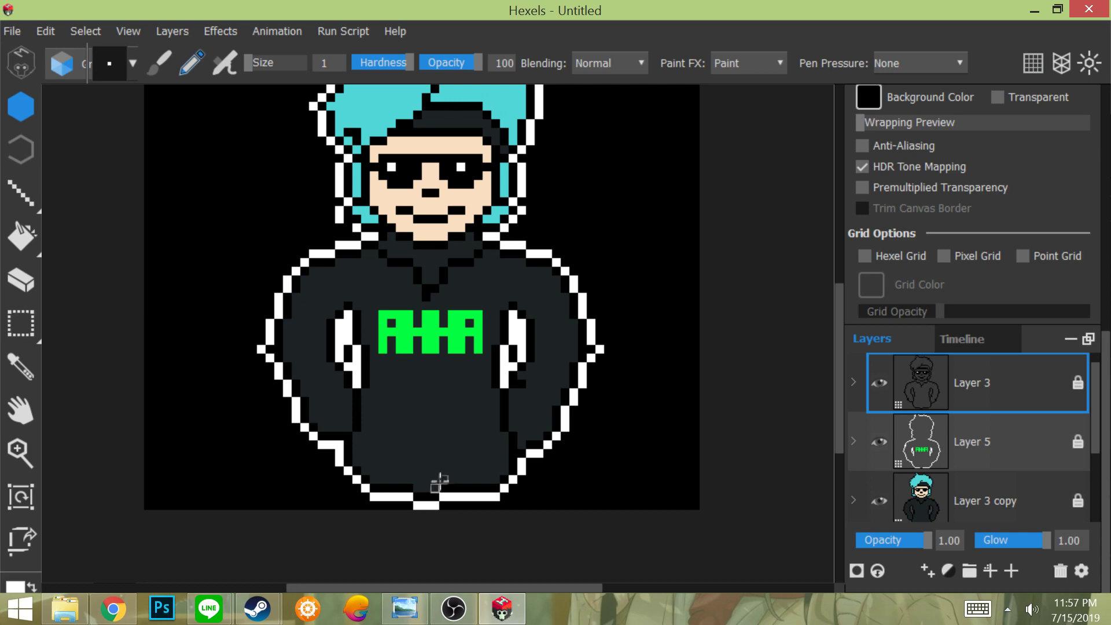
pyautogui.moveTo(836, 301)
pyautogui.mouseDown()
pyautogui.moveTo(832, 224)
pyautogui.moveTo(832, 287)
pyautogui.mouseUp()
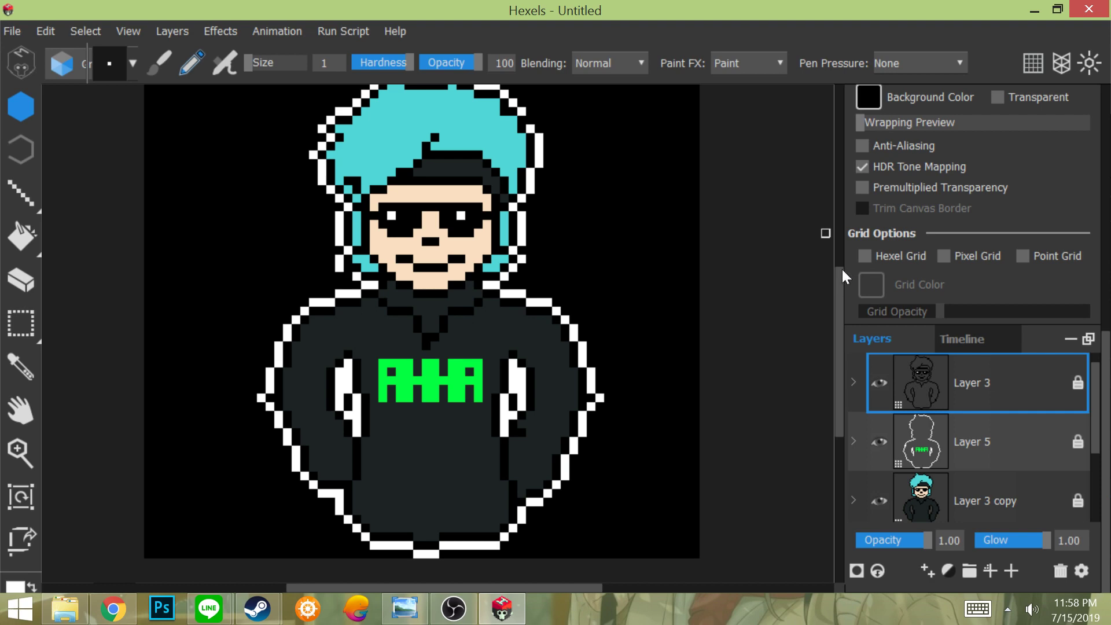
pyautogui.moveTo(841, 273); pyautogui.dragTo(847, 240)
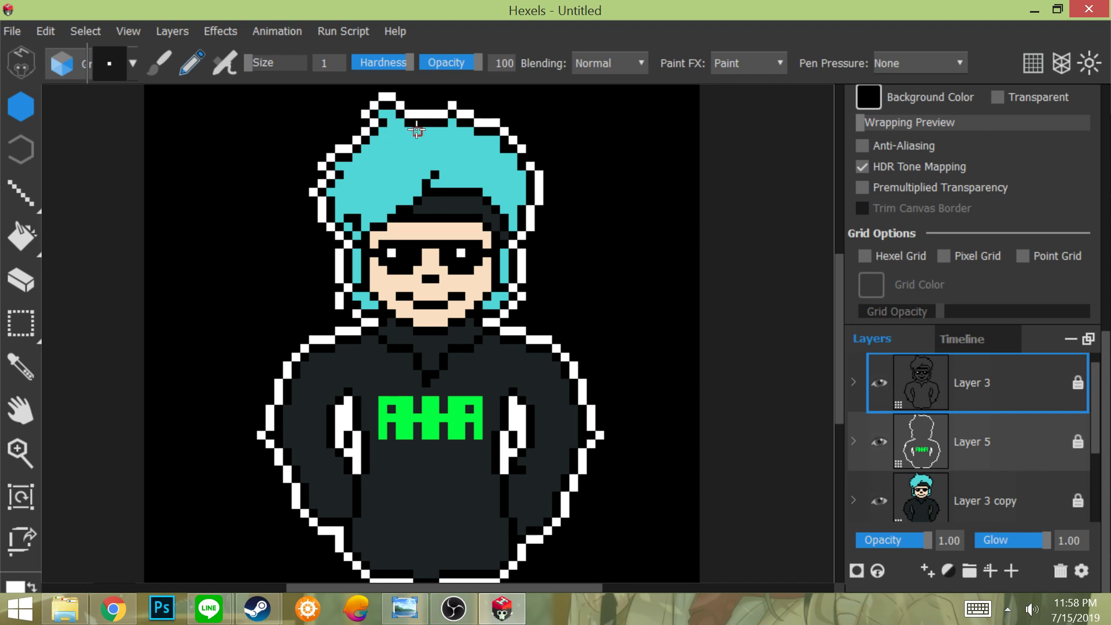
# - Switch to OBS and stop the recording
pyautogui.click(453, 609)
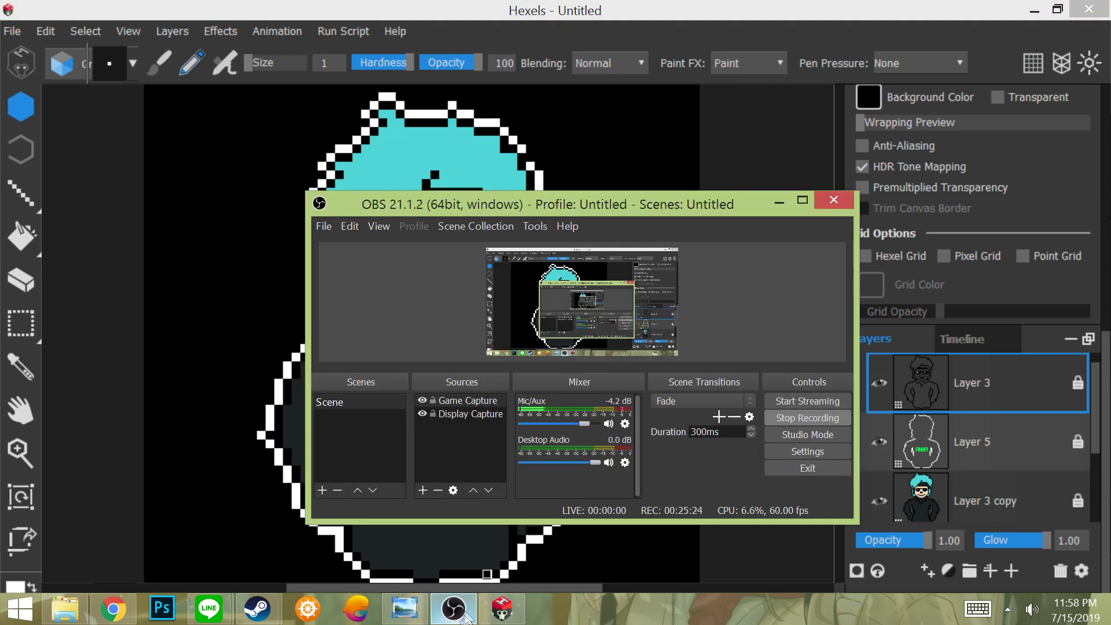
pyautogui.click(807, 417)
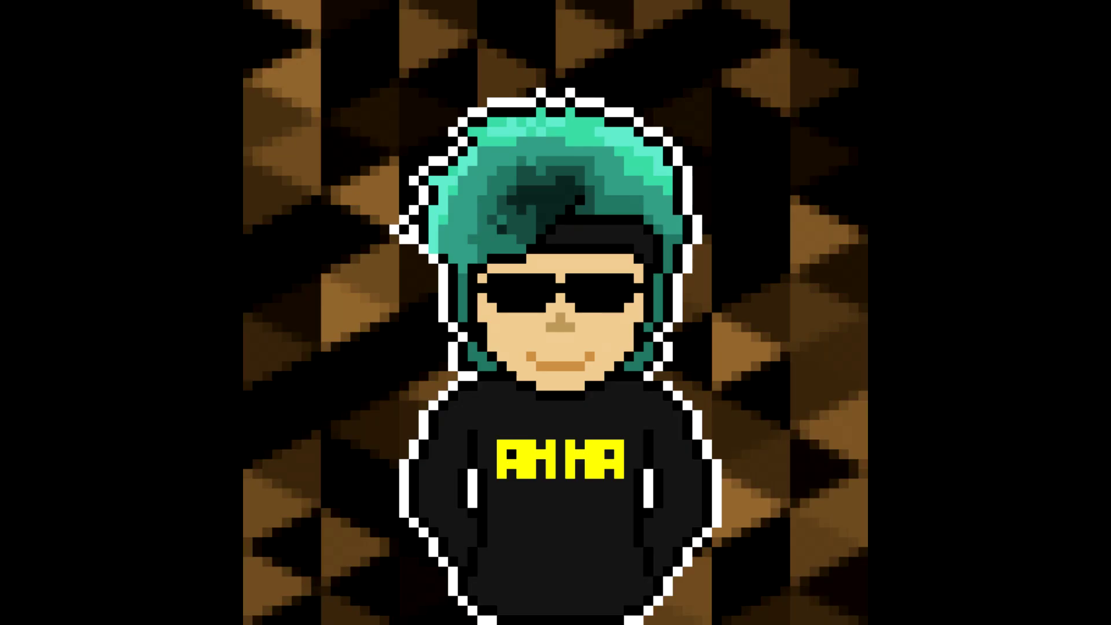